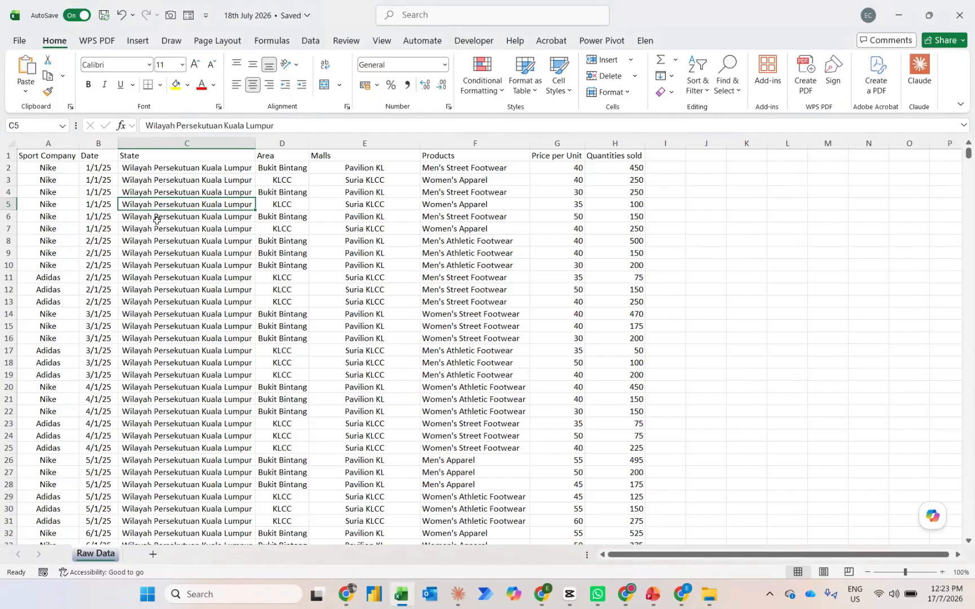
# Add a Revenue column header in cell I1, next to Quantities sold
pyautogui.hotkey('ctrl', 'Down')
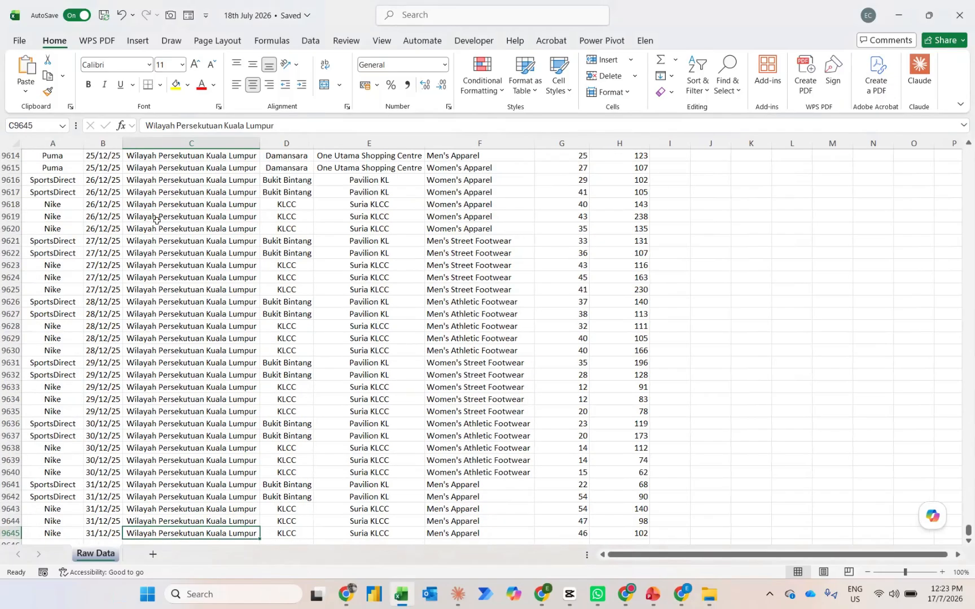
pyautogui.hotkey('ctrl', 'Home')
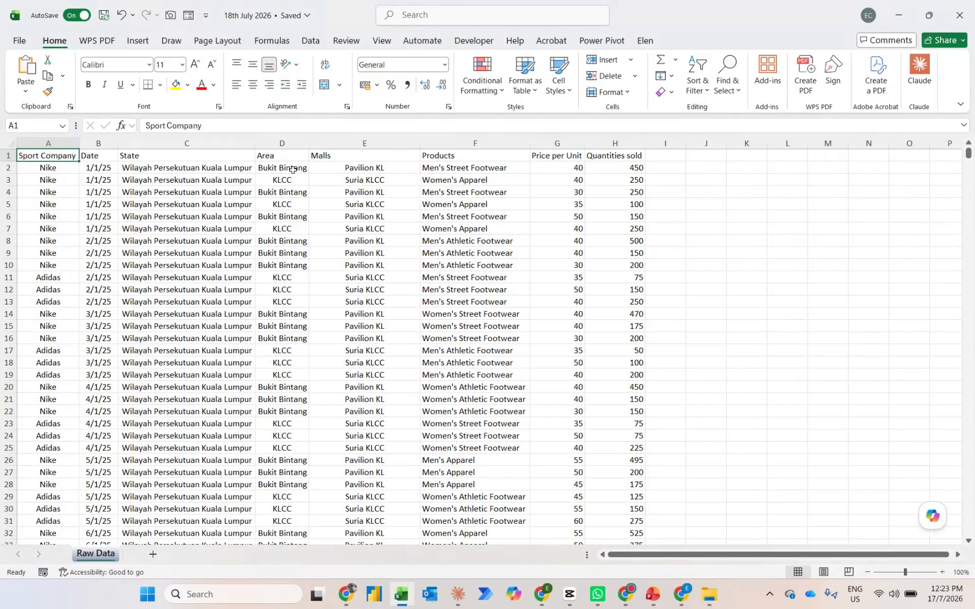
pyautogui.click(556, 171)
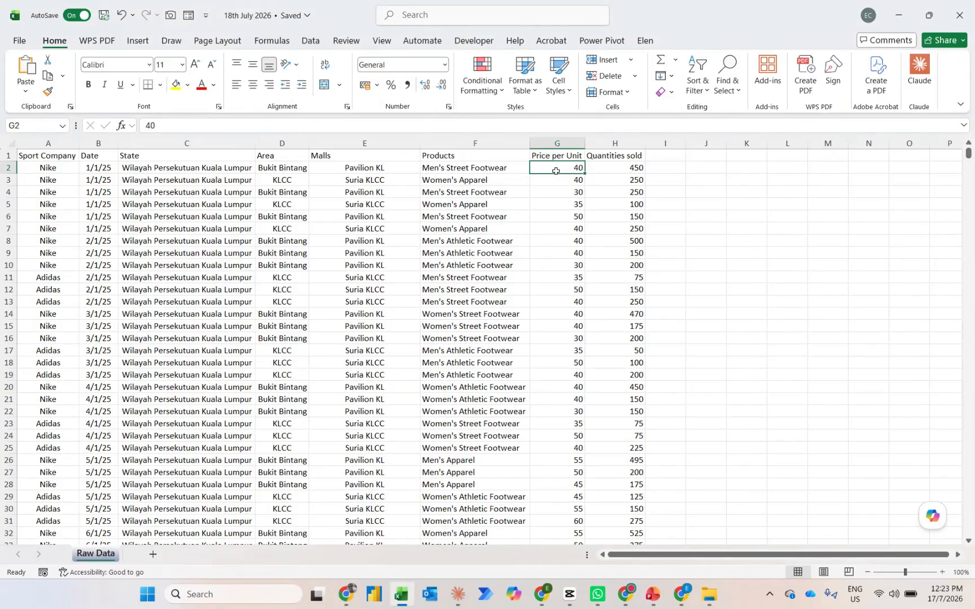
pyautogui.press('Right')
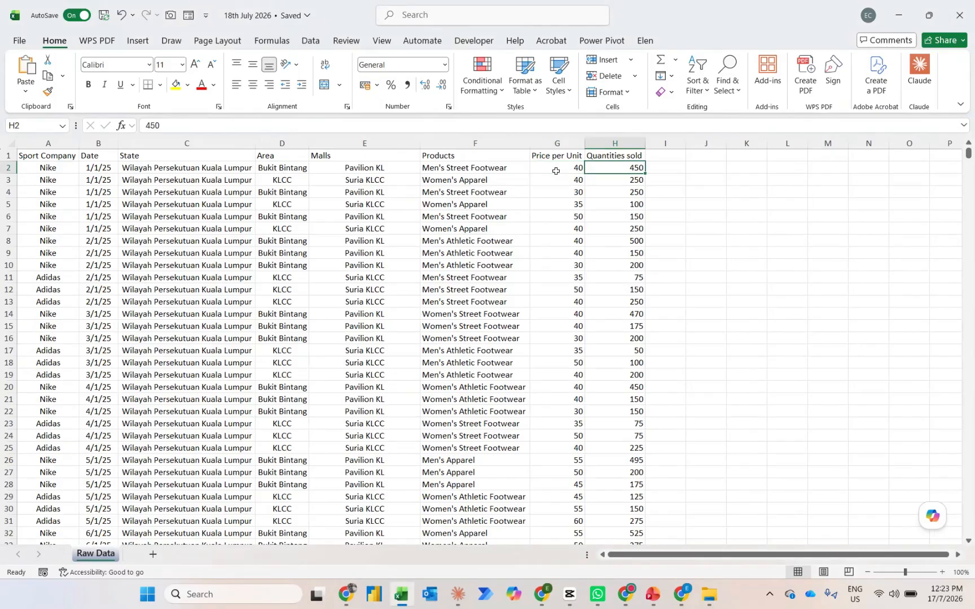
pyautogui.press('Up')
pyautogui.press('Right')
pyautogui.write('Revenue')
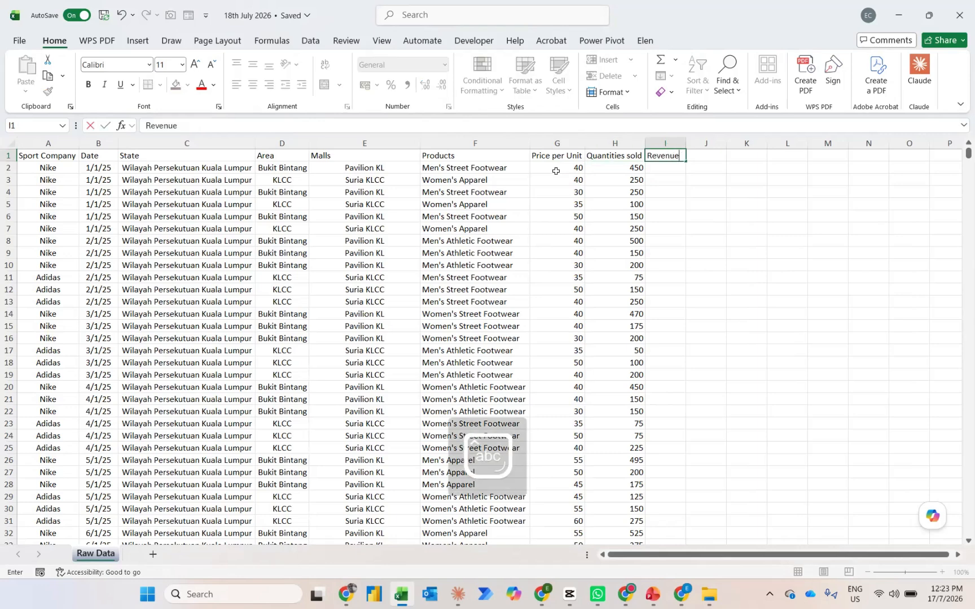
pyautogui.press('Return')
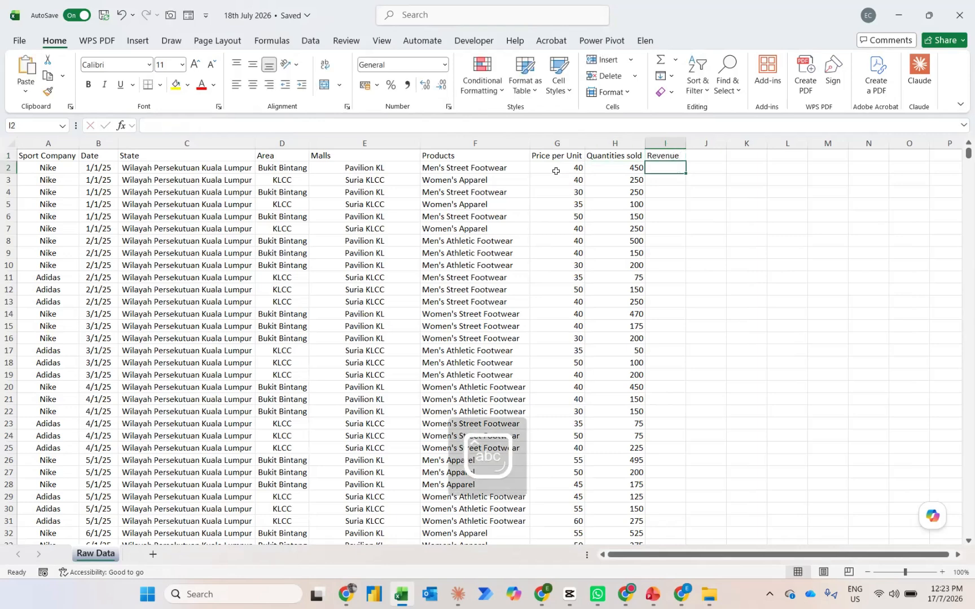
# Enter the formula =G2*H2 in cell I2 to multiply price per unit by quantities sold
pyautogui.write('=')
pyautogui.press('Left')
pyautogui.press('Left')
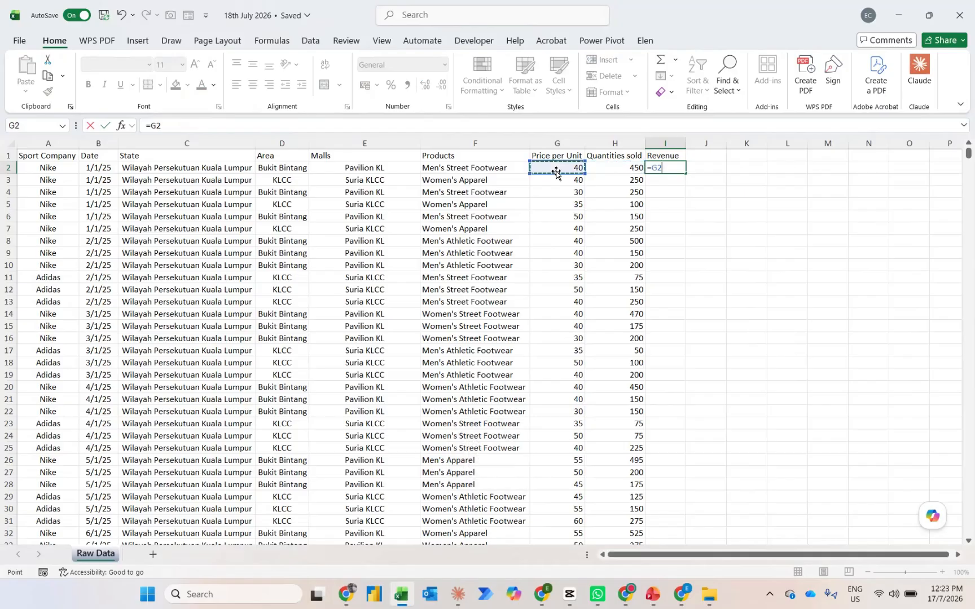
pyautogui.write('*')
pyautogui.click(609, 167)
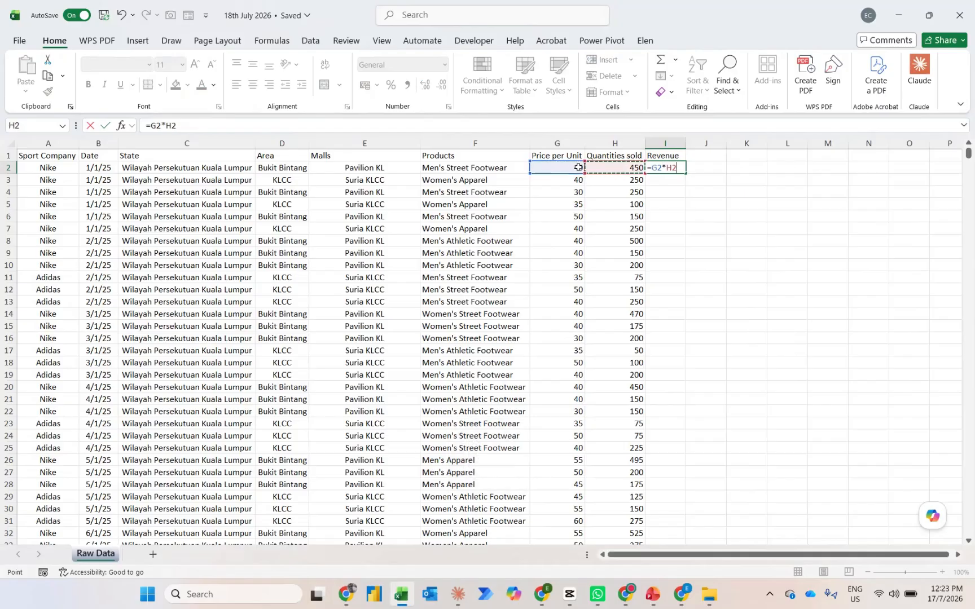
pyautogui.hotkey('ctrl', 'Return')
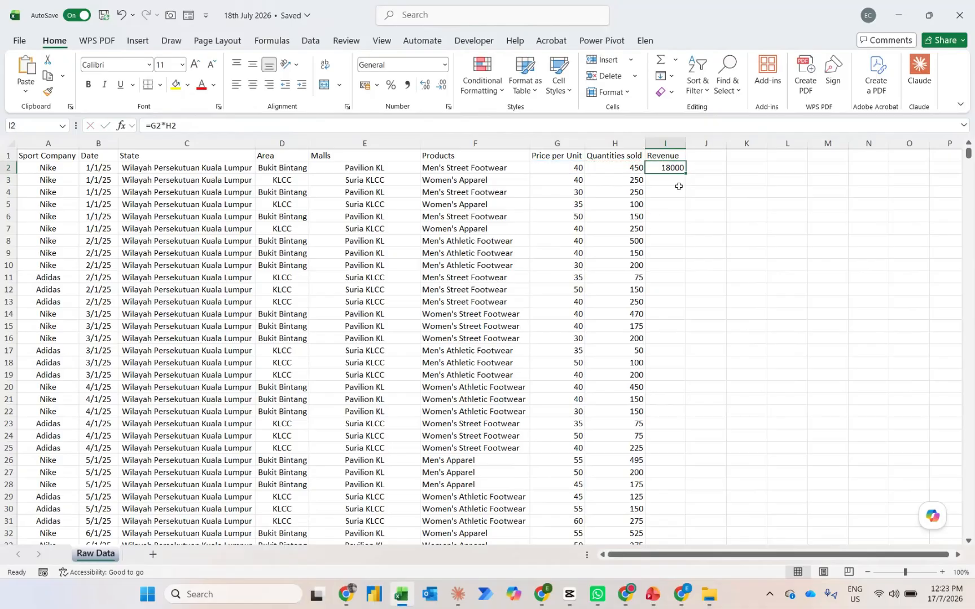
# Fill the Revenue formula down column I to the last data row and check the end of the column
pyautogui.moveTo(685, 173); pyautogui.dragTo(702, 186)
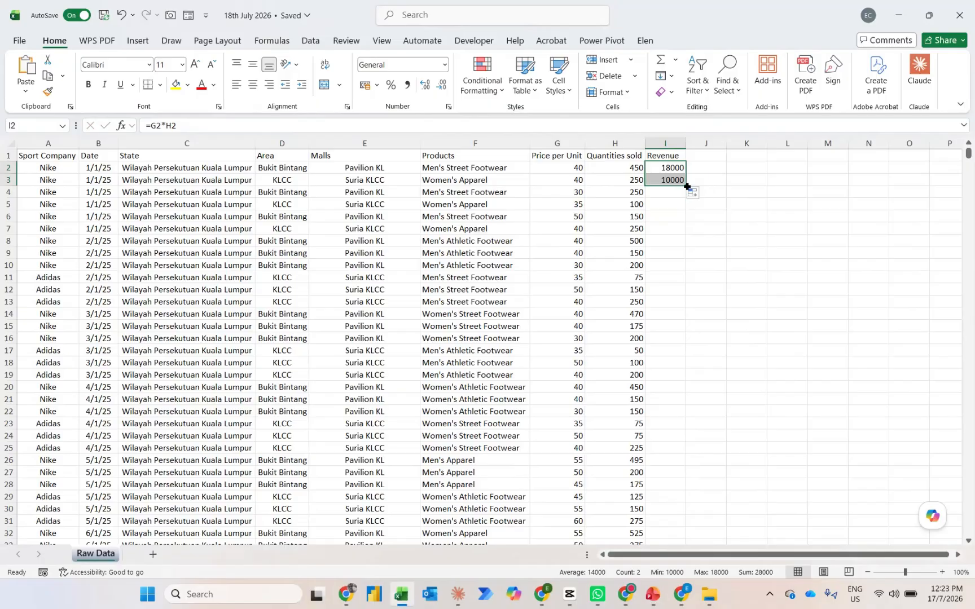
pyautogui.doubleClick(687, 187)
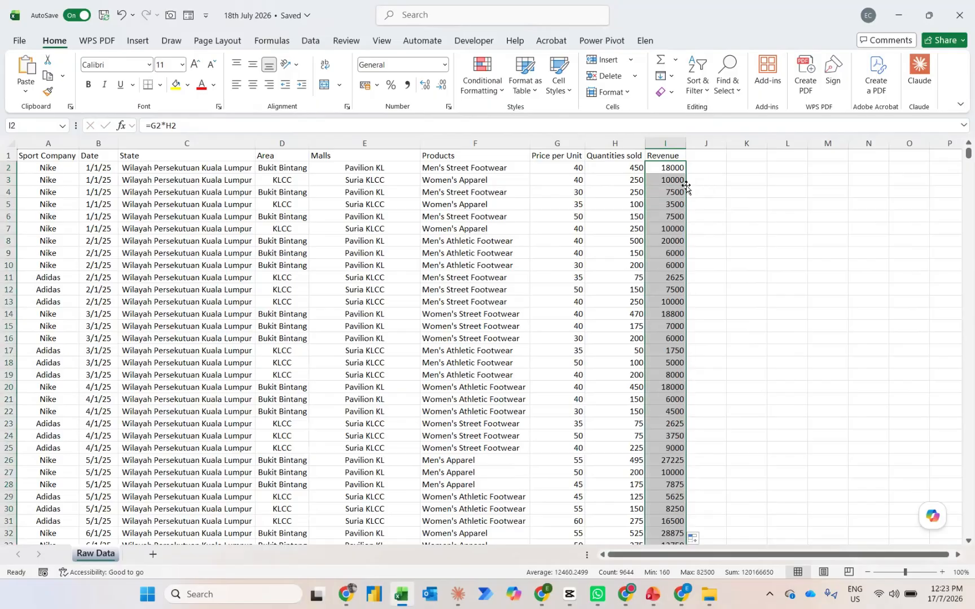
pyautogui.hotkey('ctrl', 'Down')
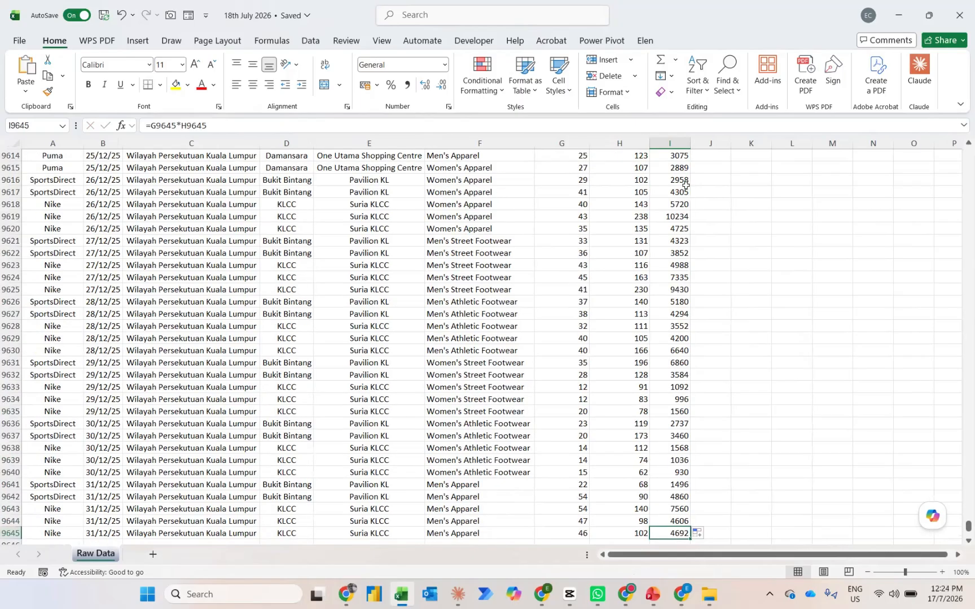
pyautogui.hotkey('ctrl', 'Up')
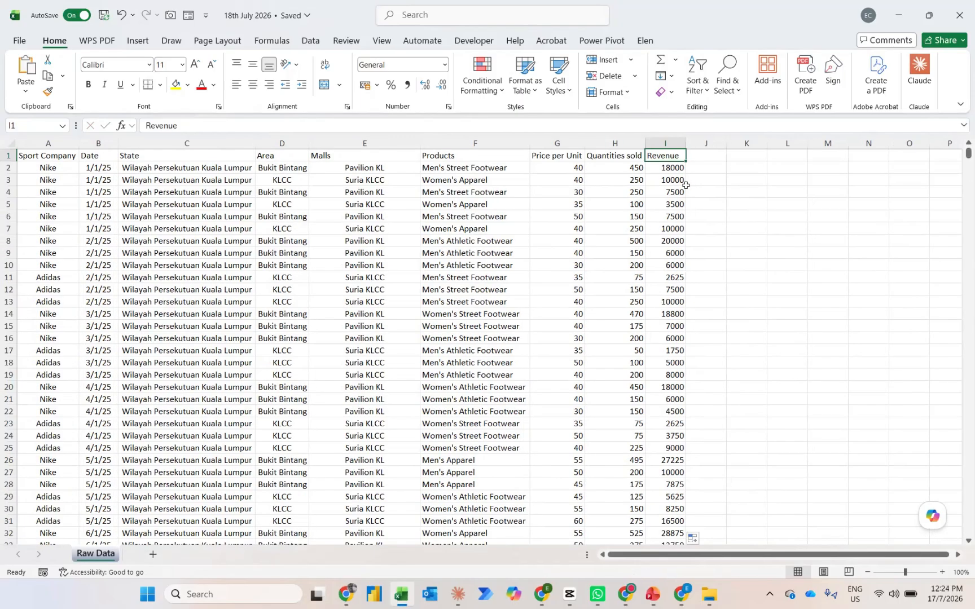
# Apply the Comma Style number format to the whole Revenue column
pyautogui.hotkey('ctrl', 'shift', 'Down')
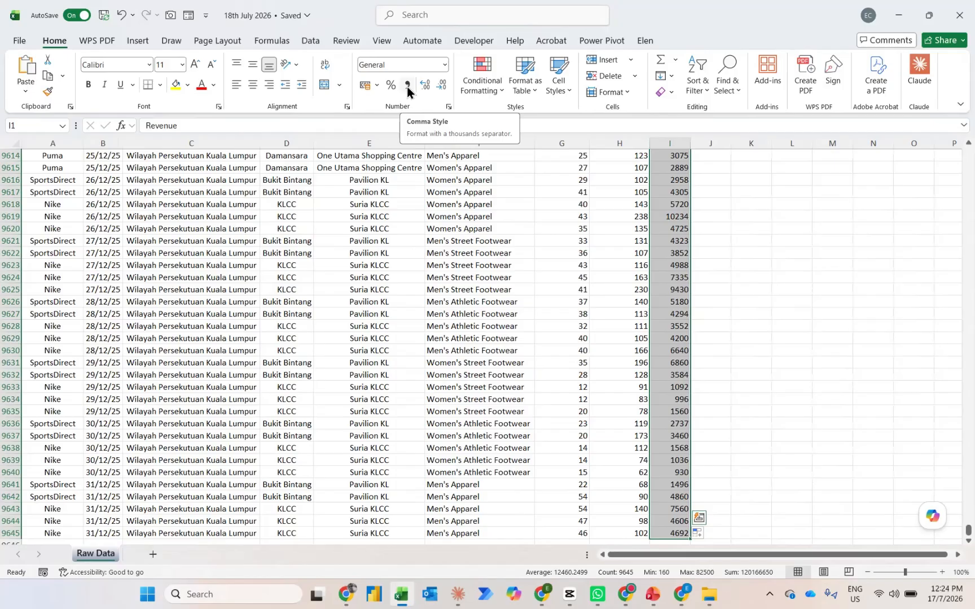
pyautogui.press('alt')
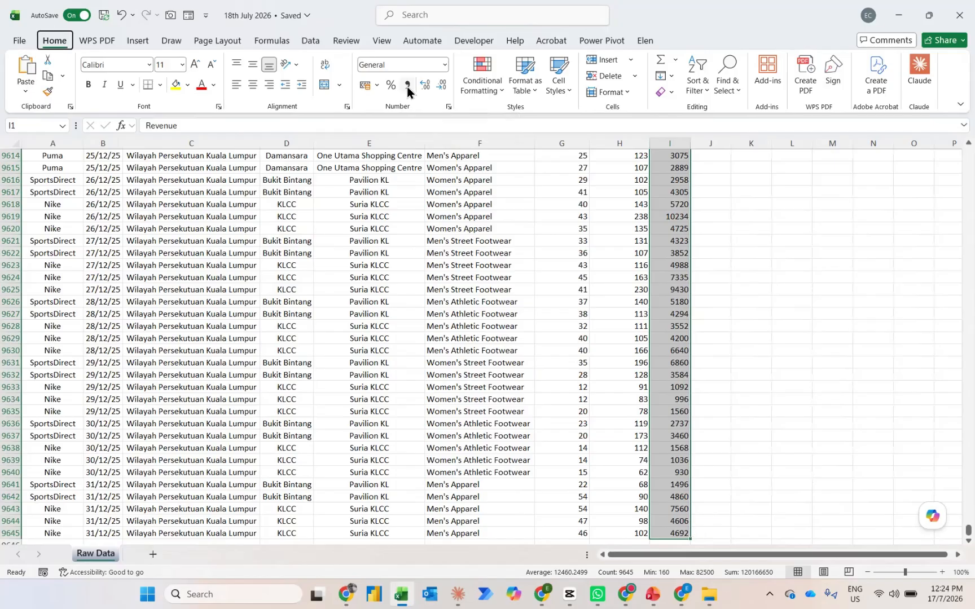
pyautogui.press('k')
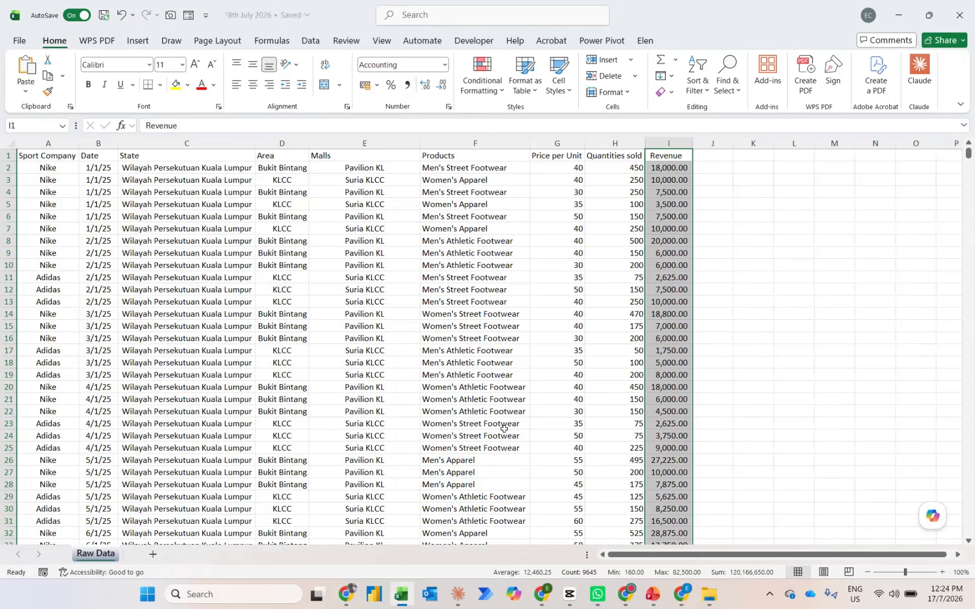
# Create a PivotTable on a new worksheet from the full Raw Data range A1:I9645, adding the Date and Revenue fields
pyautogui.hotkey('ctrl', 'shift', 'Left')
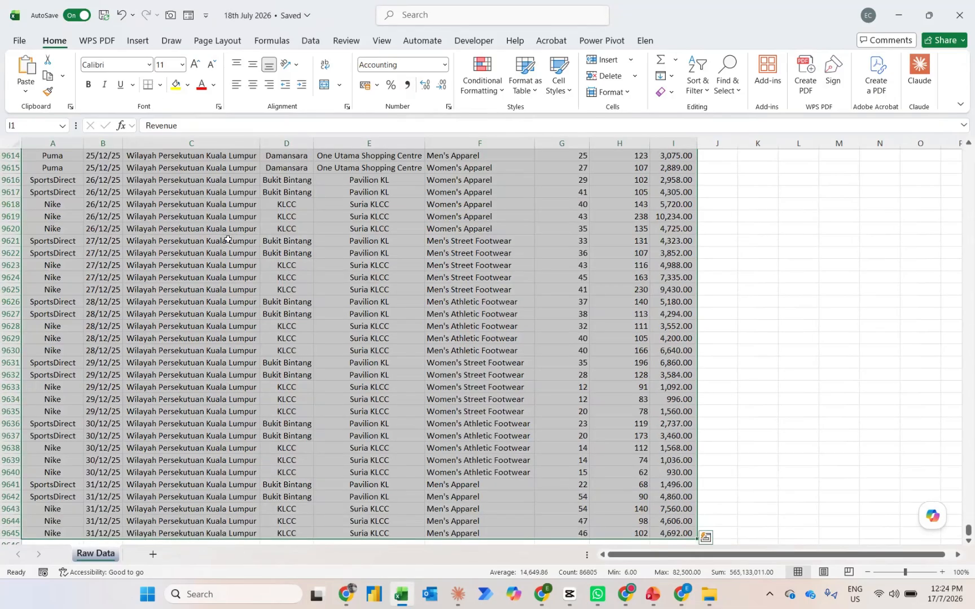
pyautogui.press('alt')
pyautogui.press('n')
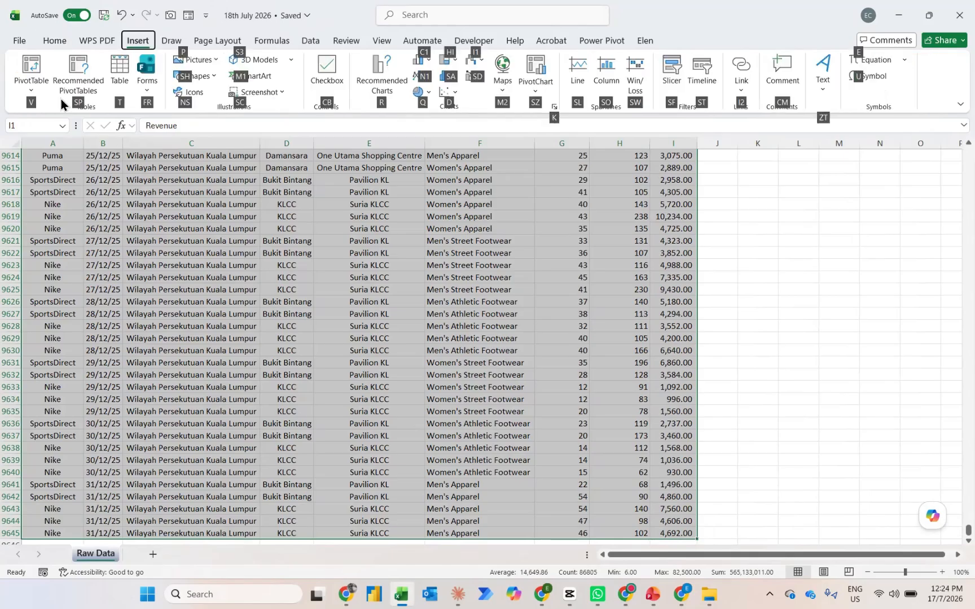
pyautogui.press('v')
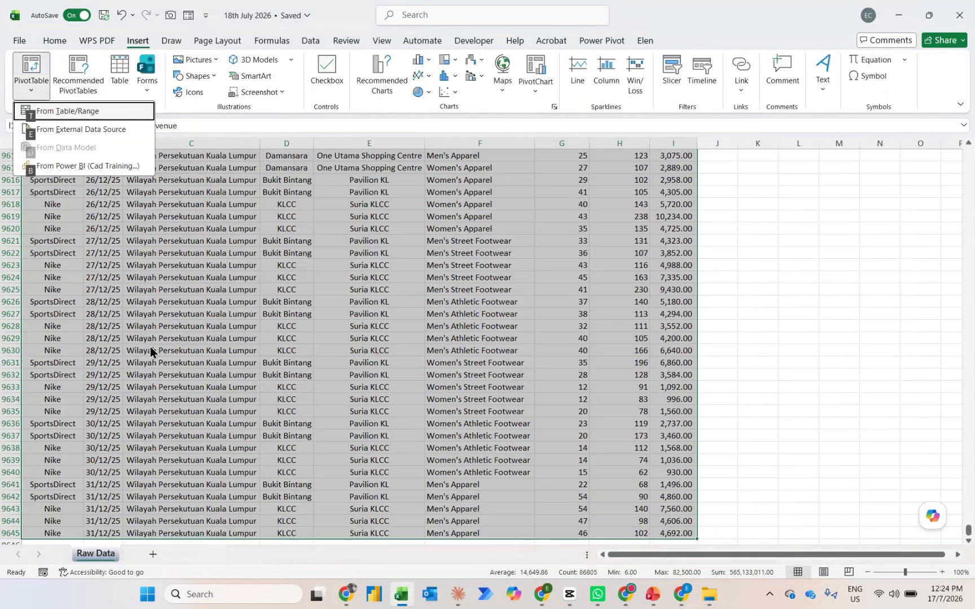
pyautogui.press('t')
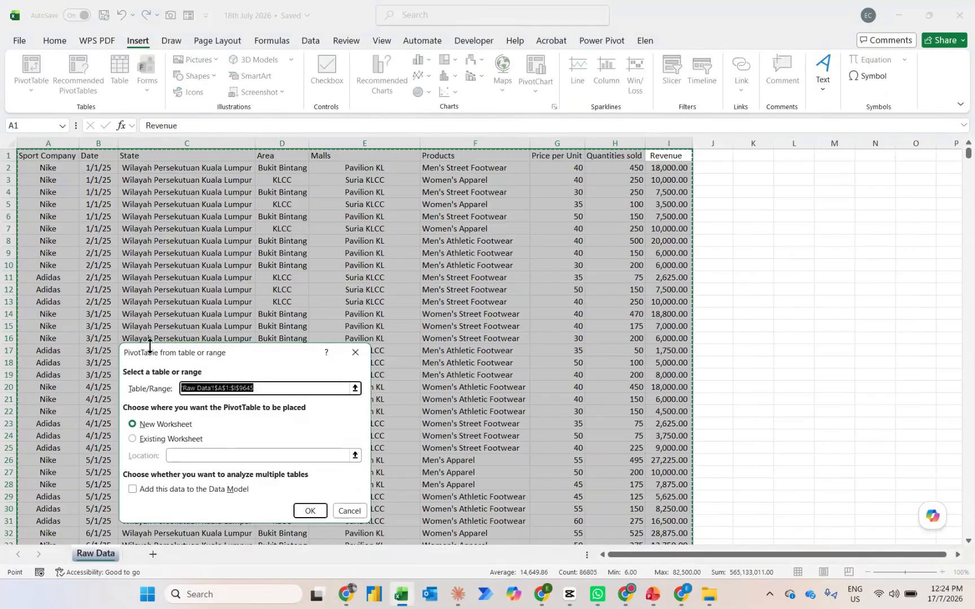
pyautogui.press('Return')
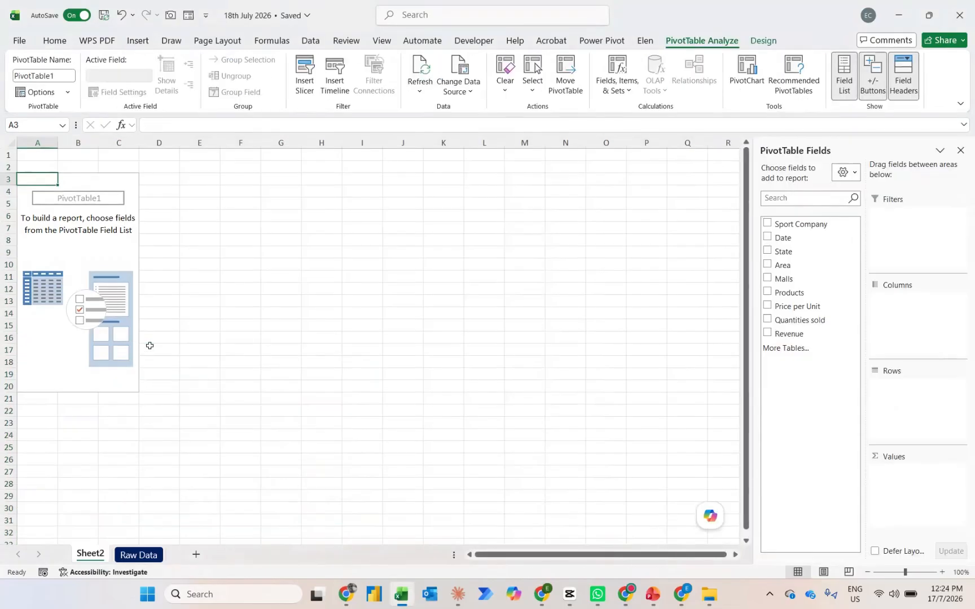
pyautogui.click(767, 237)
pyautogui.click(767, 333)
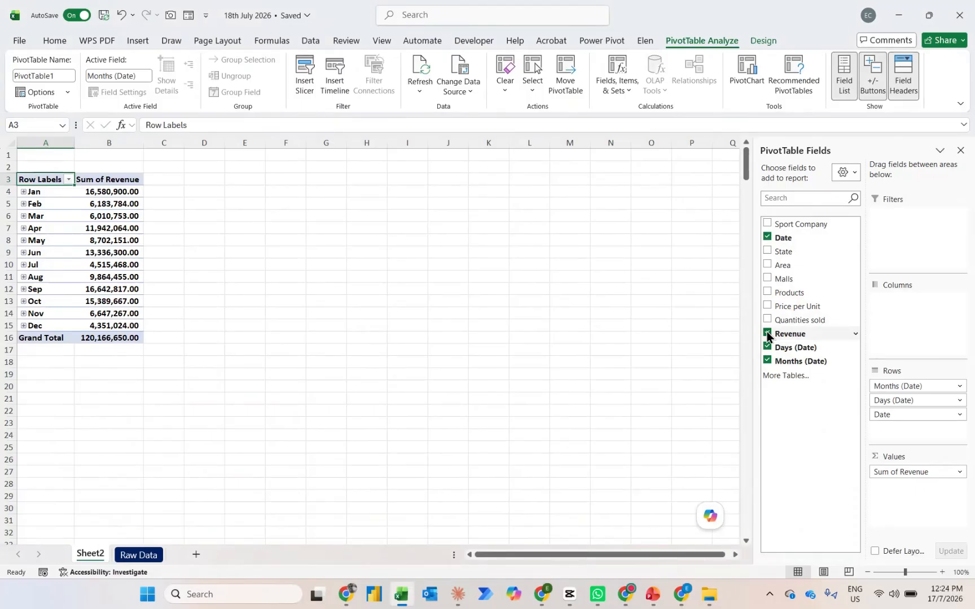
# Copy the whole PivotTable and paste the duplicate at cell F3 of the same sheet
pyautogui.hotkey('ctrl', 'a')
pyautogui.hotkey('ctrl', 'c')
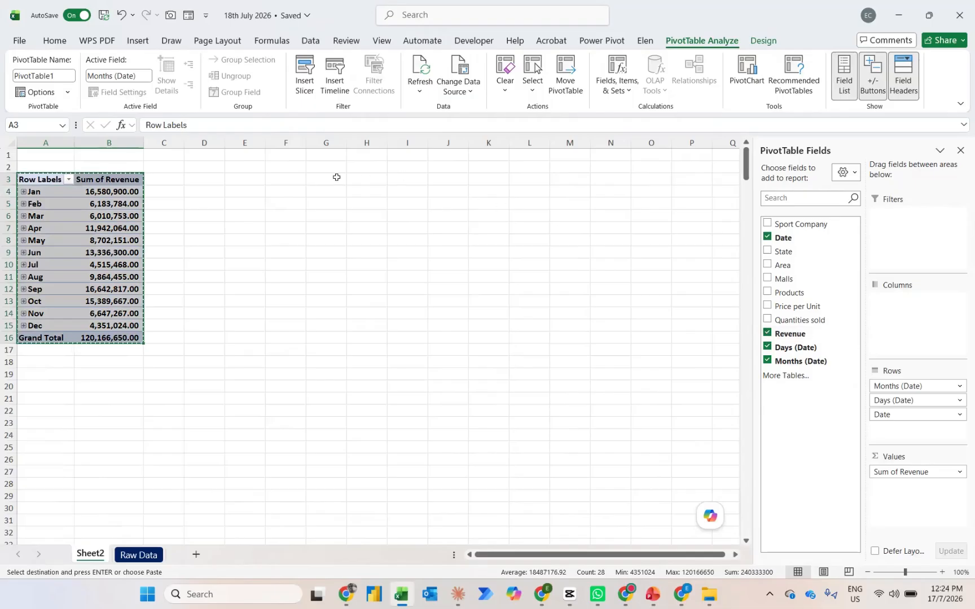
pyautogui.click(292, 189)
pyautogui.click(280, 179)
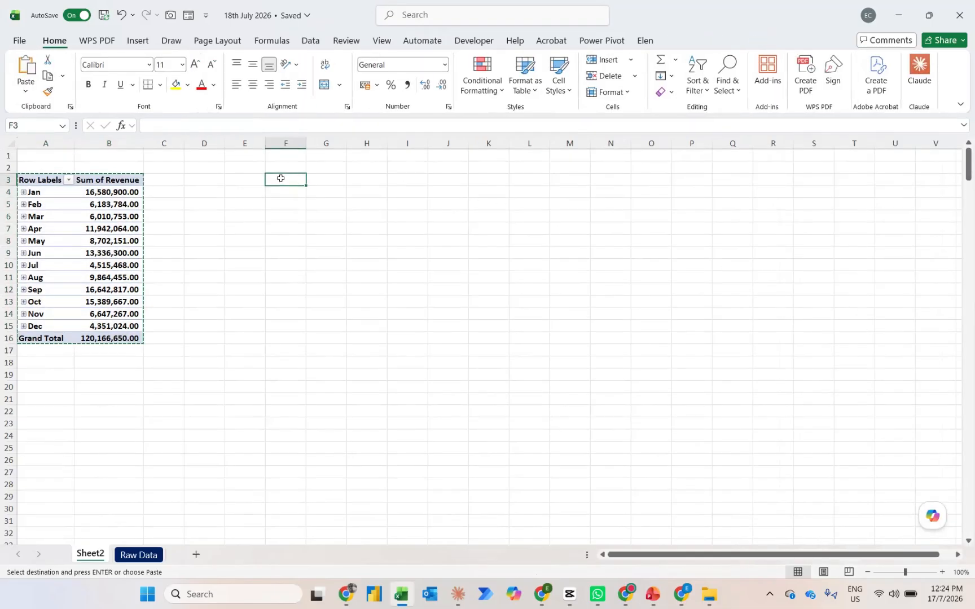
pyautogui.hotkey('ctrl', 'v')
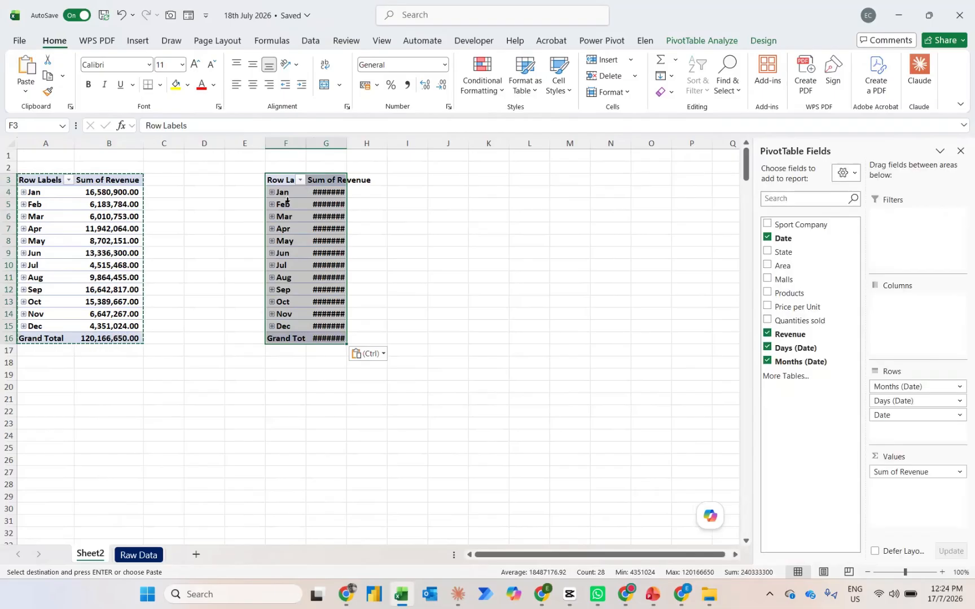
# Rearrange the copied PivotTable with only Months (Date) as columns, Products as rows and Sport Company as the filter
pyautogui.moveTo(886, 415); pyautogui.dragTo(833, 418)
pyautogui.moveTo(888, 400); pyautogui.dragTo(898, 313)
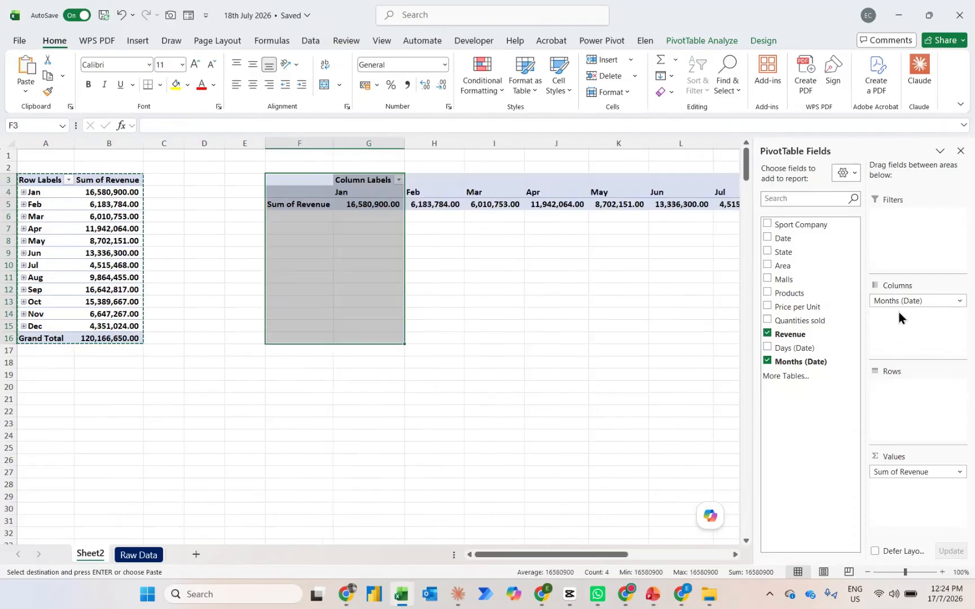
pyautogui.click(770, 294)
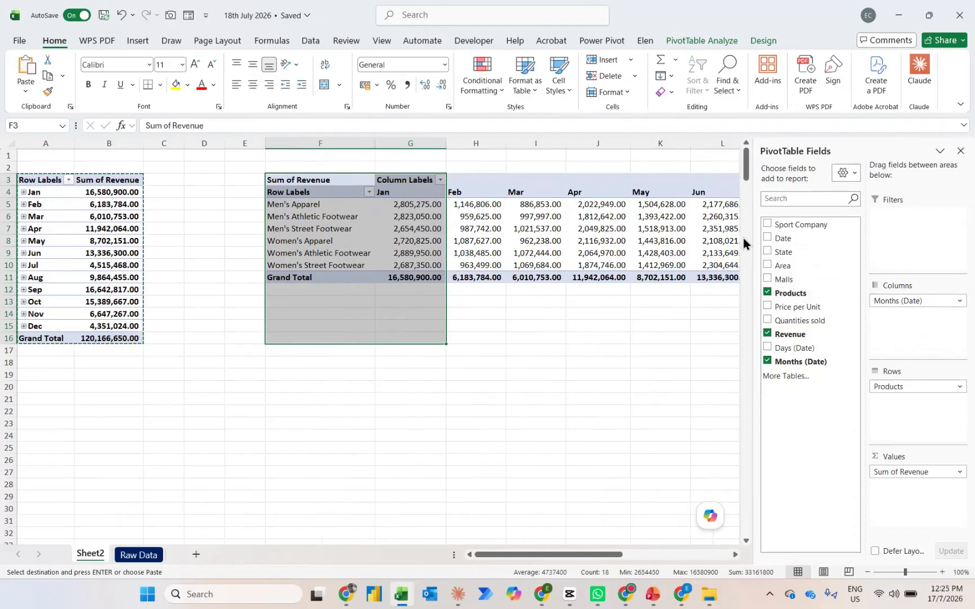
pyautogui.moveTo(780, 224); pyautogui.dragTo(894, 227)
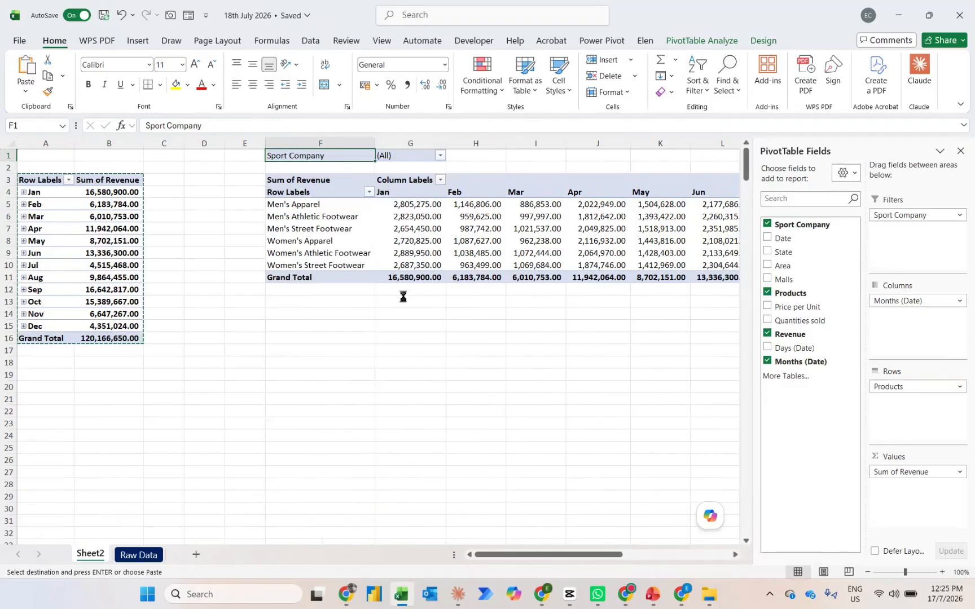
# Add a new blank worksheet and merge and center the range A1:W3 as a banner area
pyautogui.hotkey('shift', 'F11')
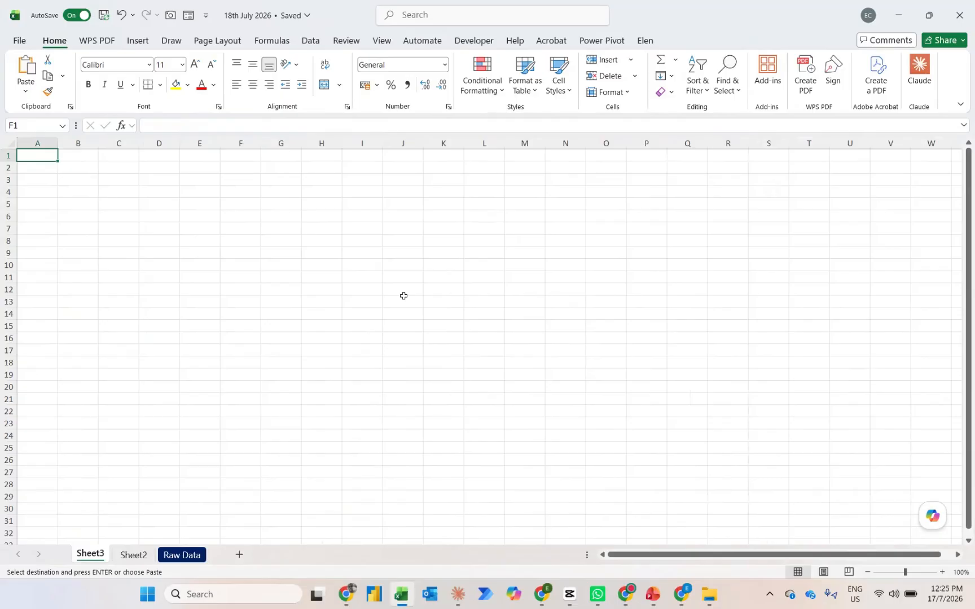
pyautogui.click(917, 184)
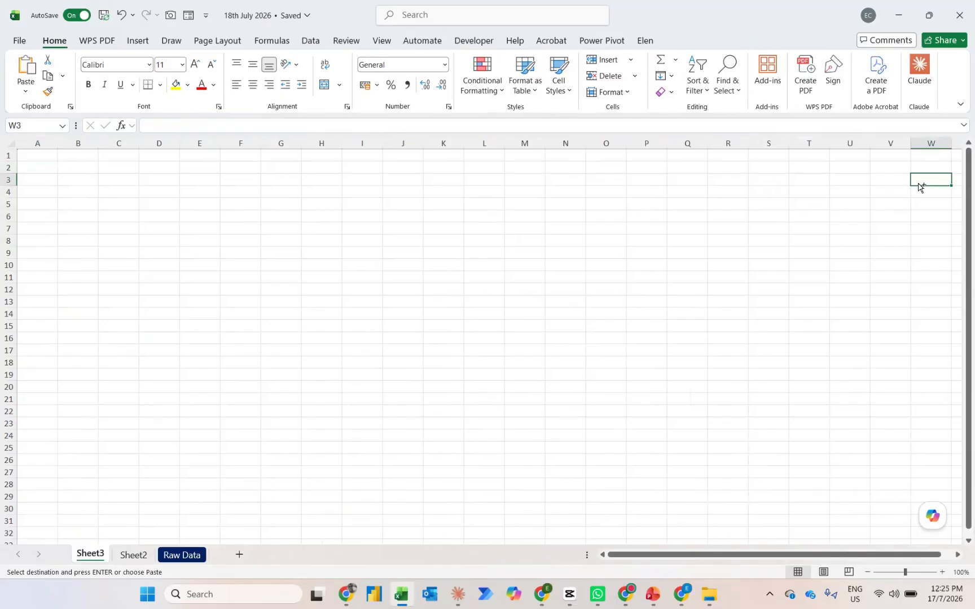
pyautogui.hotkey('ctrl', 'shift', 'Up')
pyautogui.hotkey('ctrl', 'shift', 'Left')
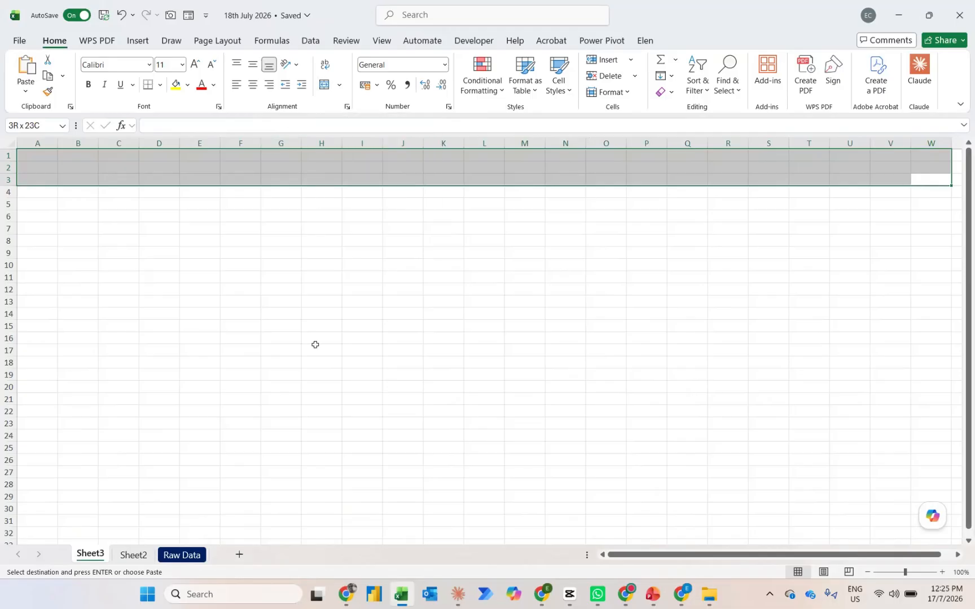
pyautogui.press('alt')
pyautogui.press('h')
pyautogui.press('m')
pyautogui.press('c')
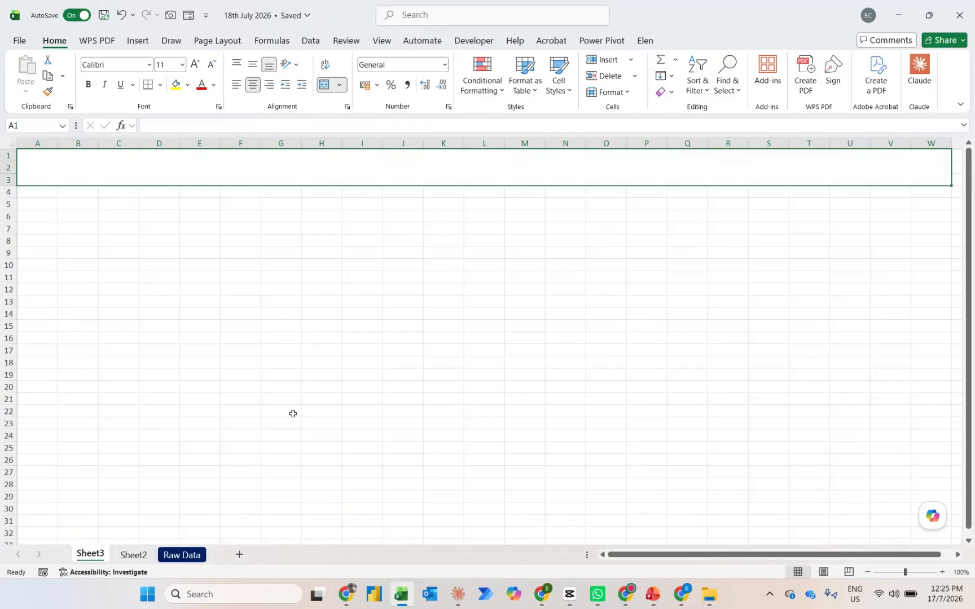
# Insert a clustered column PivotChart from the monthly revenue PivotTable on Sheet2
pyautogui.click(135, 556)
pyautogui.click(101, 239)
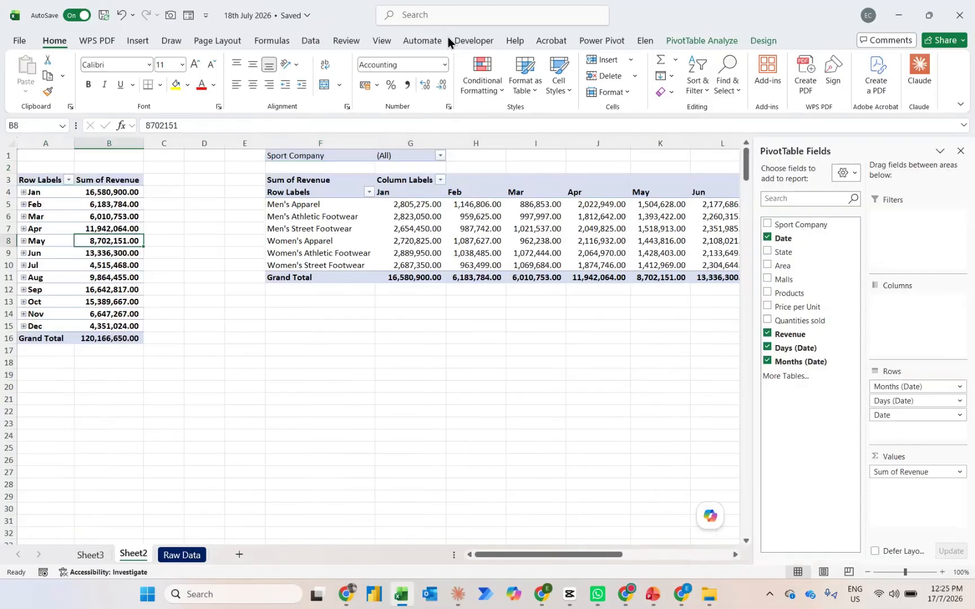
pyautogui.click(692, 36)
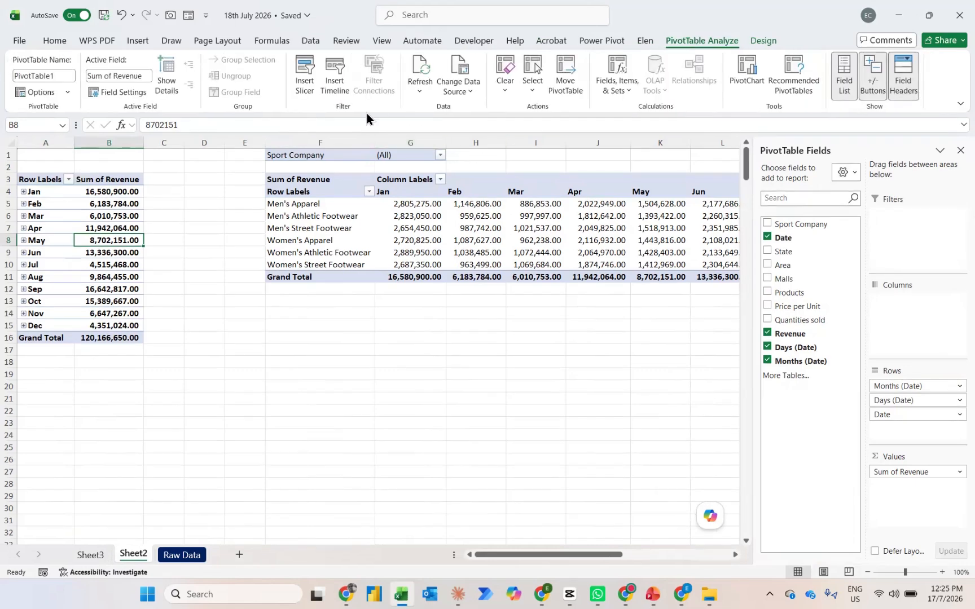
pyautogui.click(738, 77)
pyautogui.click(627, 464)
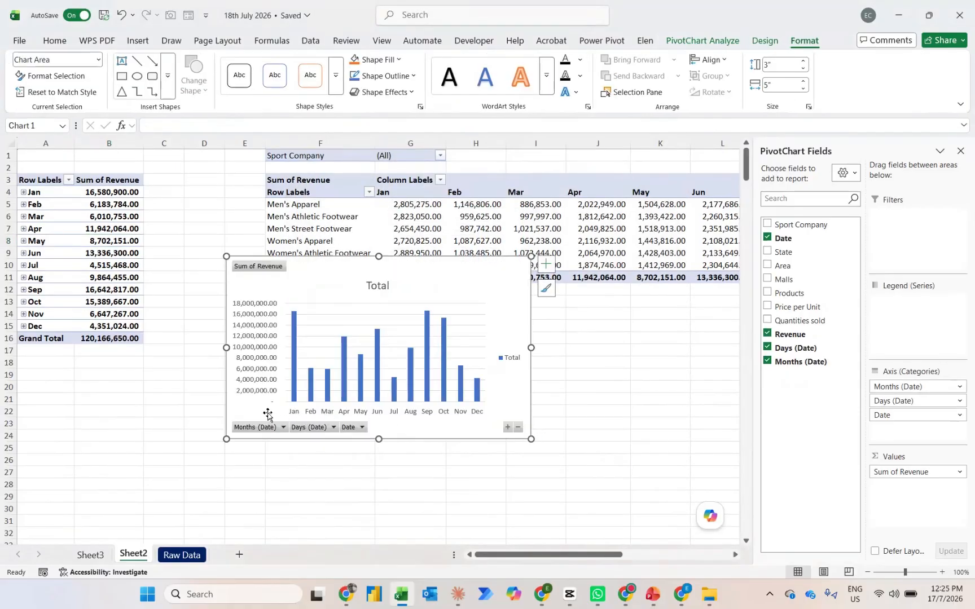
# Move the monthly revenue PivotChart from Sheet2 to Sheet3, placing it at cell E5 below the merged banner
pyautogui.press('Delete')
pyautogui.hotkey('ctrl', 'pageup')
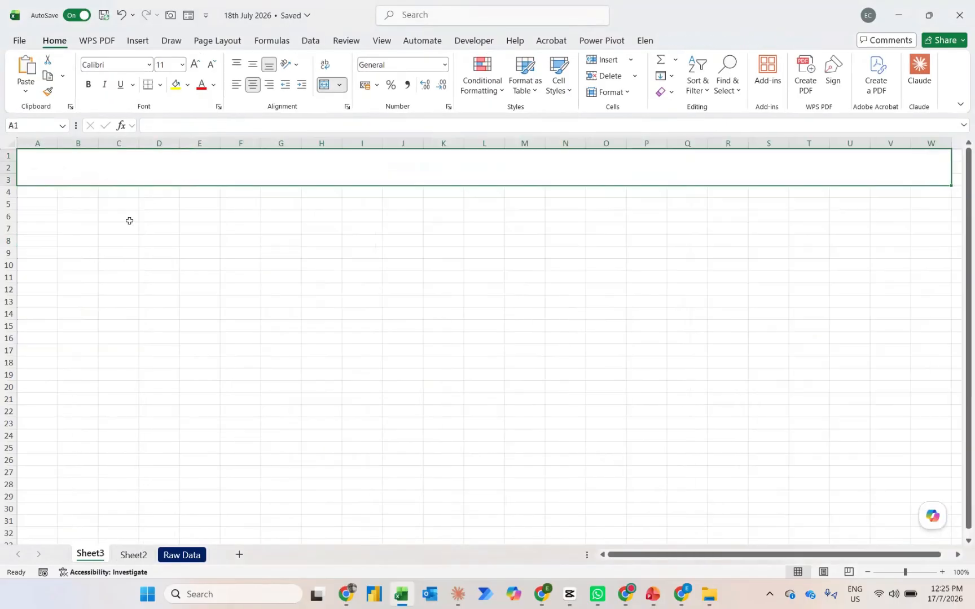
pyautogui.click(152, 214)
pyautogui.press('Up')
pyautogui.press('Right')
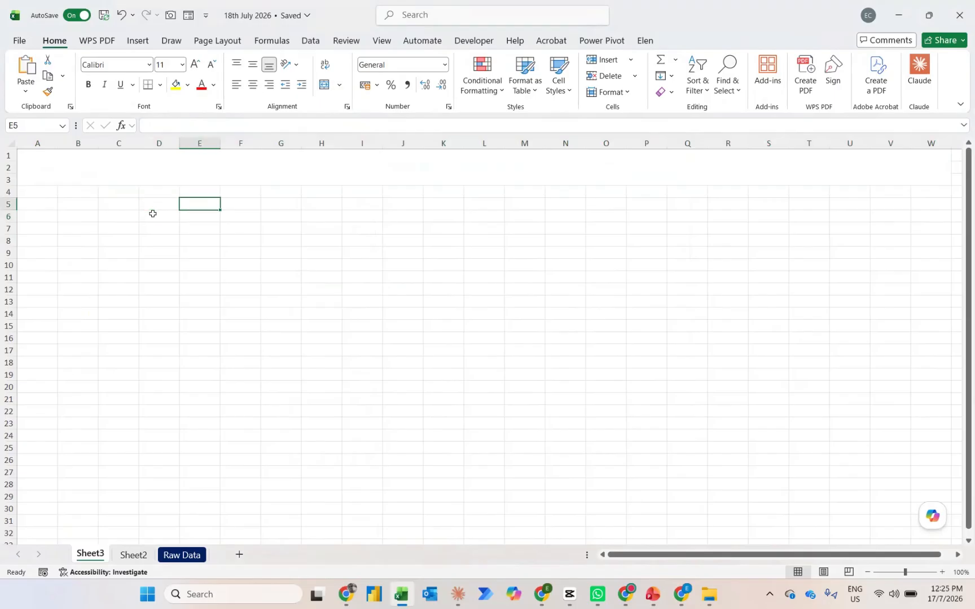
pyautogui.hotkey('ctrl', 'v')
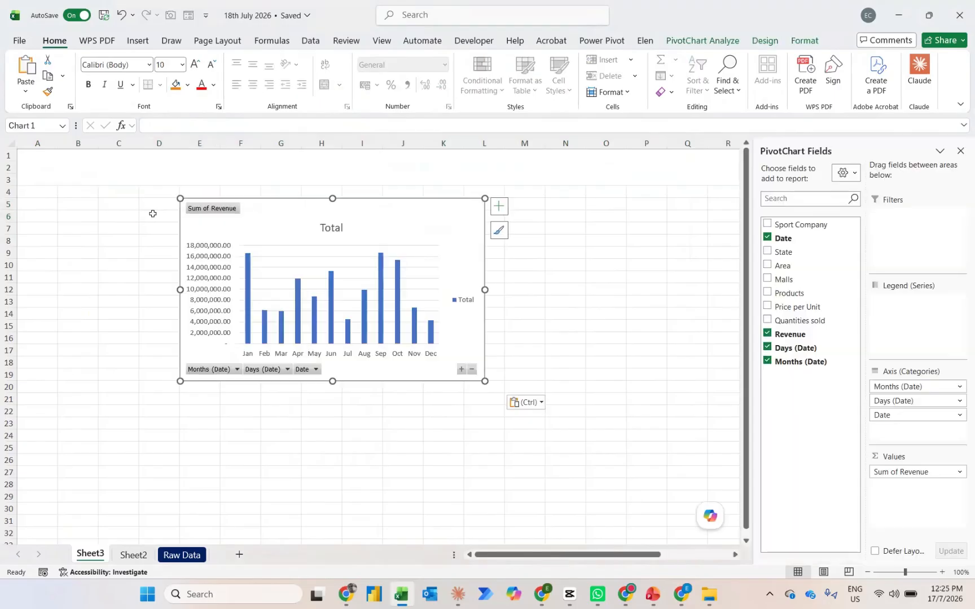
# Declutter the PivotChart by hiding all field buttons, the gridlines and the legend, and show data labels on the columns
pyautogui.rightClick(204, 210)
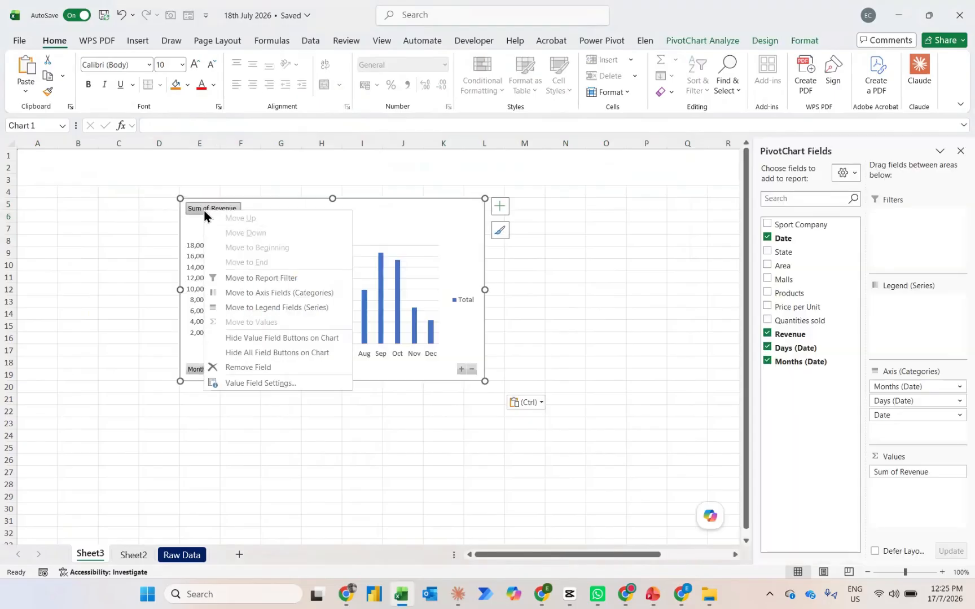
pyautogui.click(250, 353)
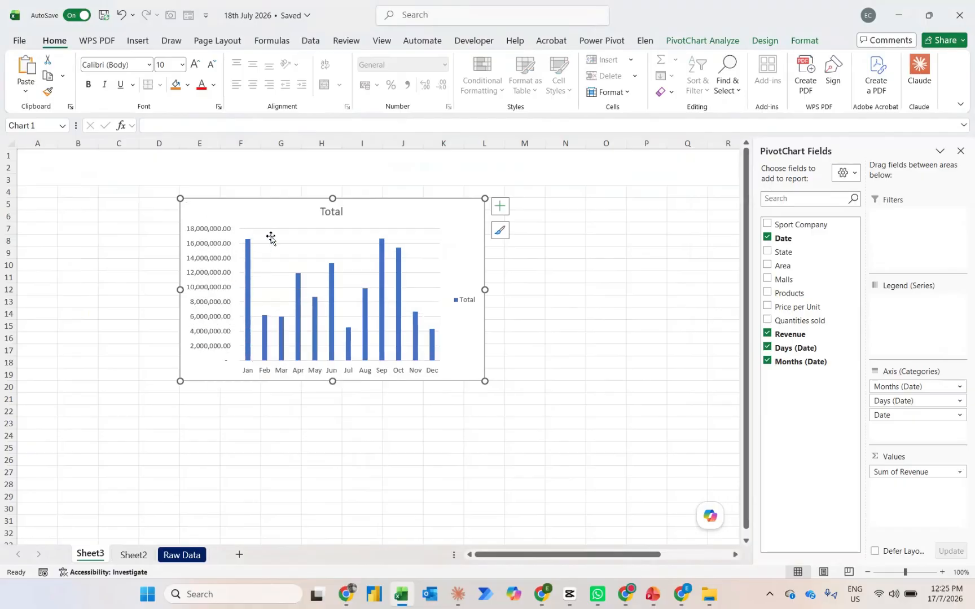
pyautogui.click(499, 207)
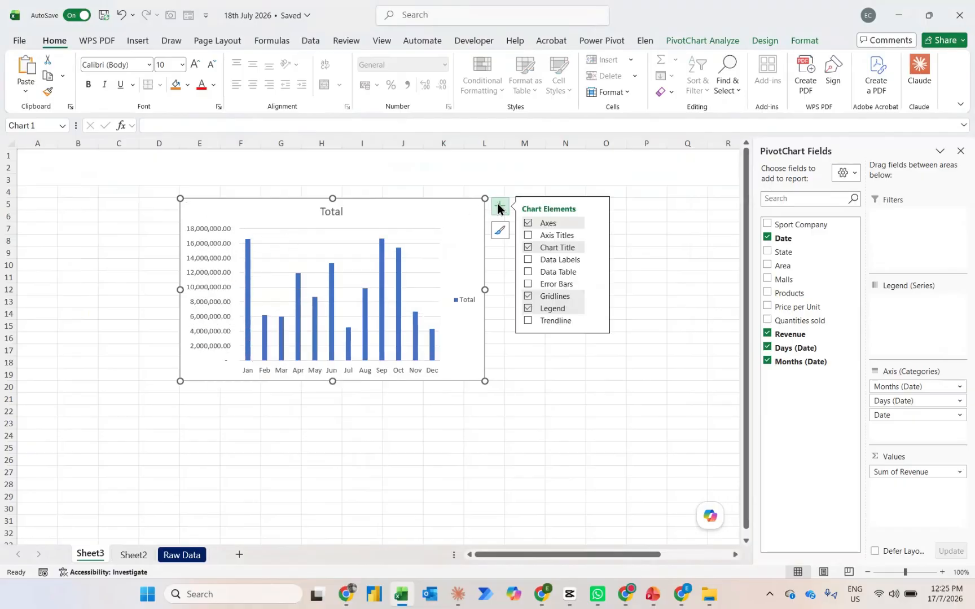
pyautogui.click(529, 296)
pyautogui.click(529, 308)
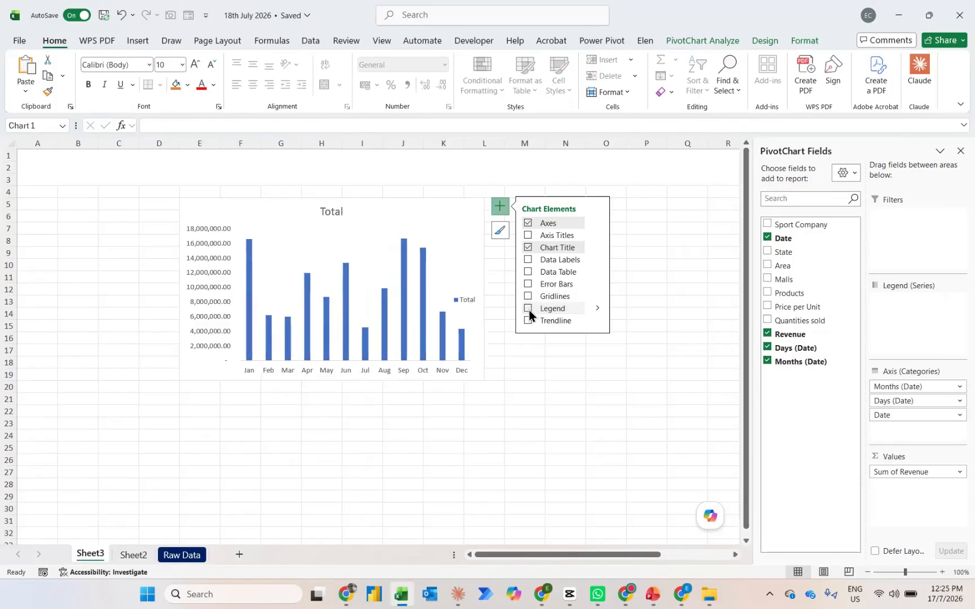
pyautogui.click(527, 260)
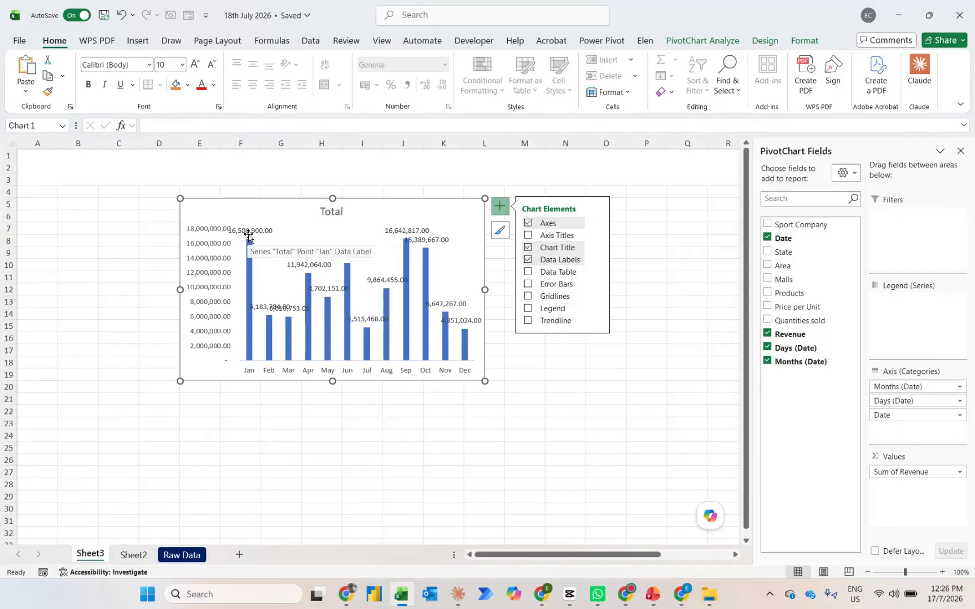
# Set the vertical axis display units to Millions and delete the vertical axis from the chart
pyautogui.click(196, 246)
pyautogui.rightClick(195, 244)
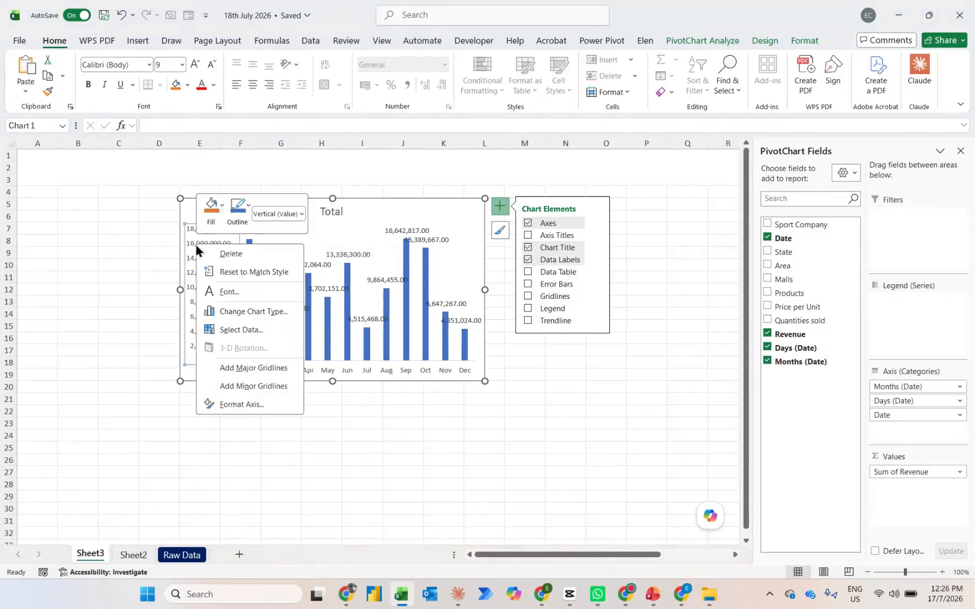
pyautogui.click(231, 406)
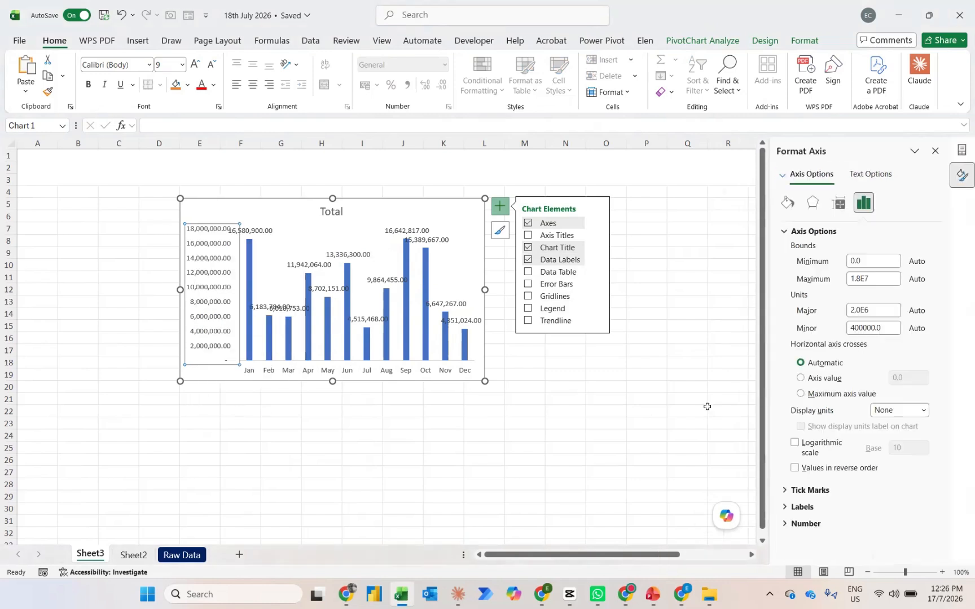
pyautogui.click(924, 412)
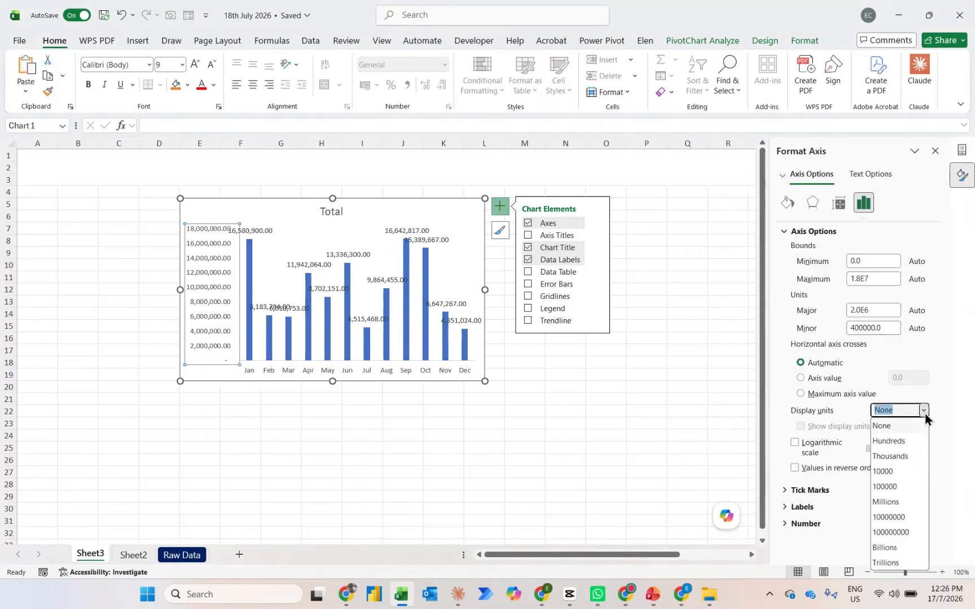
pyautogui.click(888, 501)
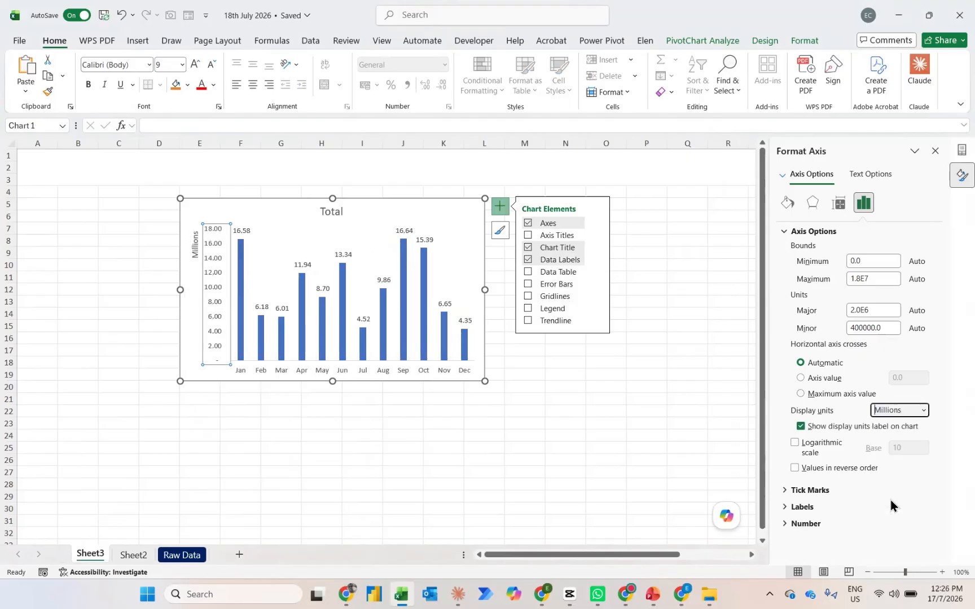
pyautogui.click(215, 302)
pyautogui.press('Delete')
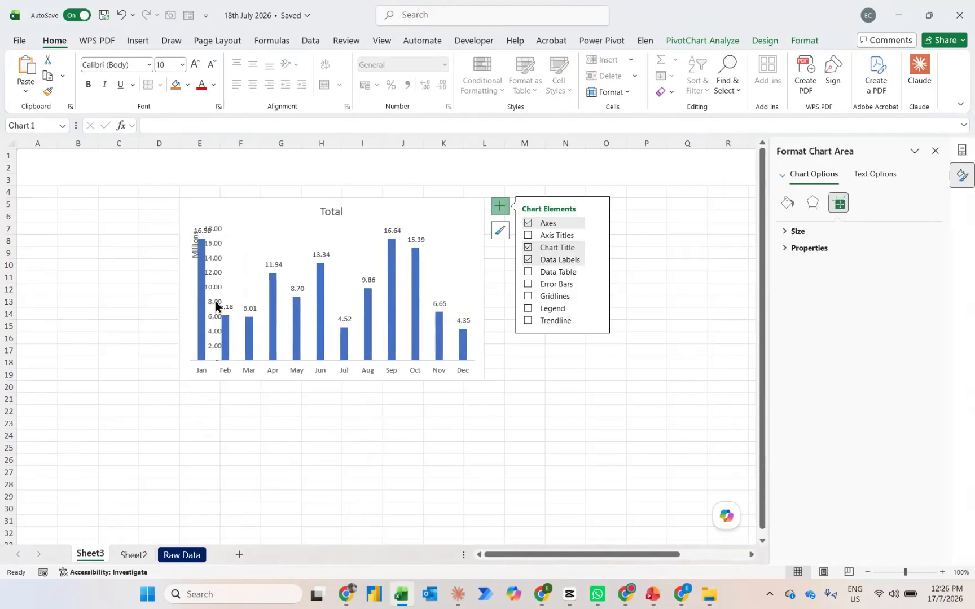
# Enlarge the chart to span from column C to column Q, about rows 5 to 20, and close the formatting pane
pyautogui.moveTo(180, 199); pyautogui.dragTo(128, 199)
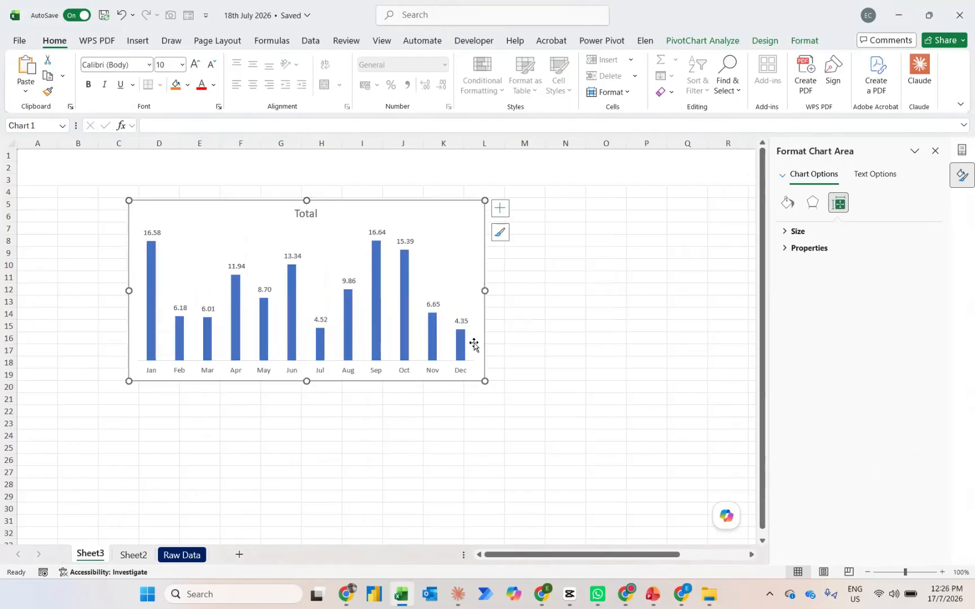
pyautogui.moveTo(485, 381); pyautogui.dragTo(701, 394)
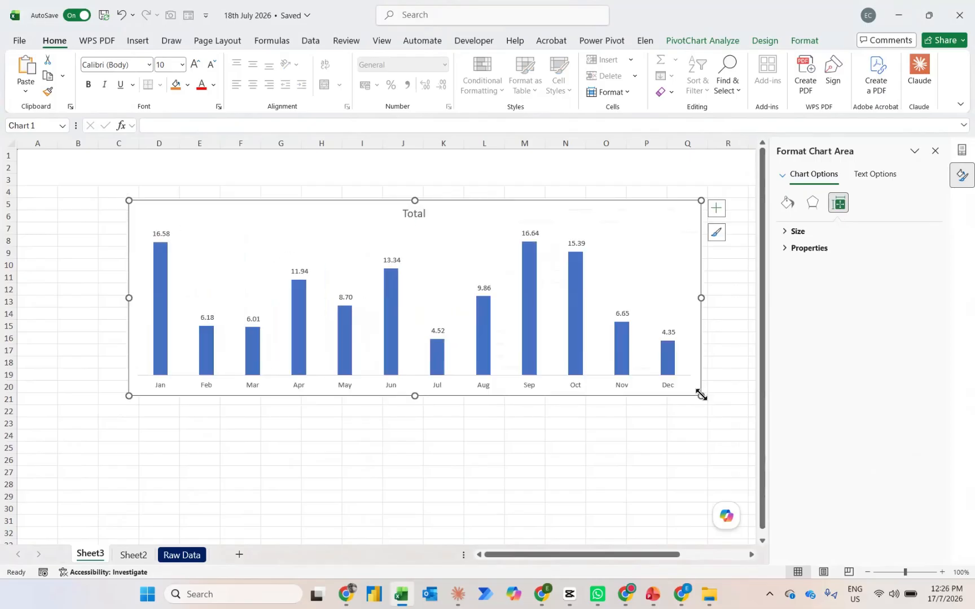
pyautogui.click(935, 151)
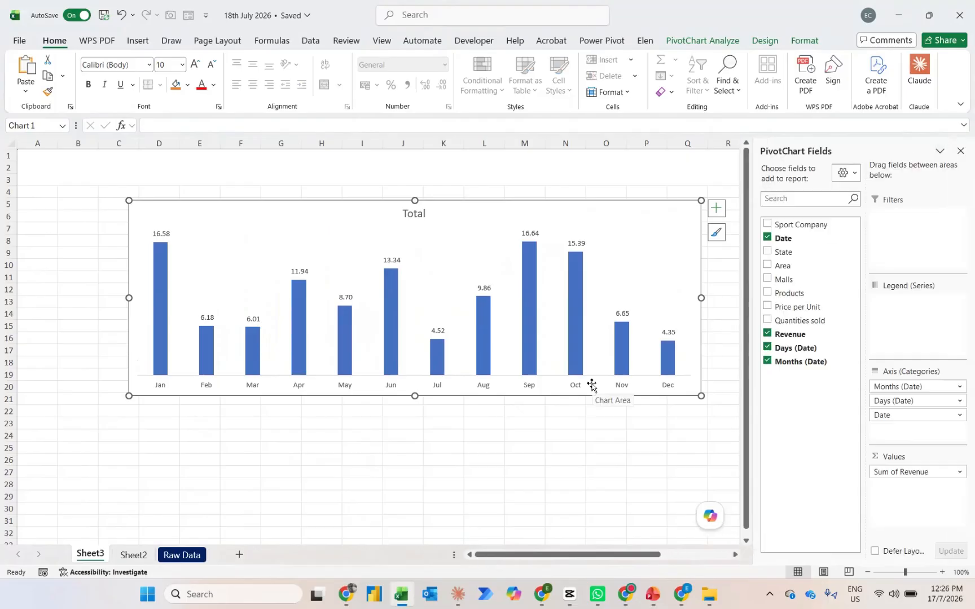
# Insert a Sport Company slicer for the PivotChart and place it over the chart's lower-left corner, starting at column B
pyautogui.click(703, 43)
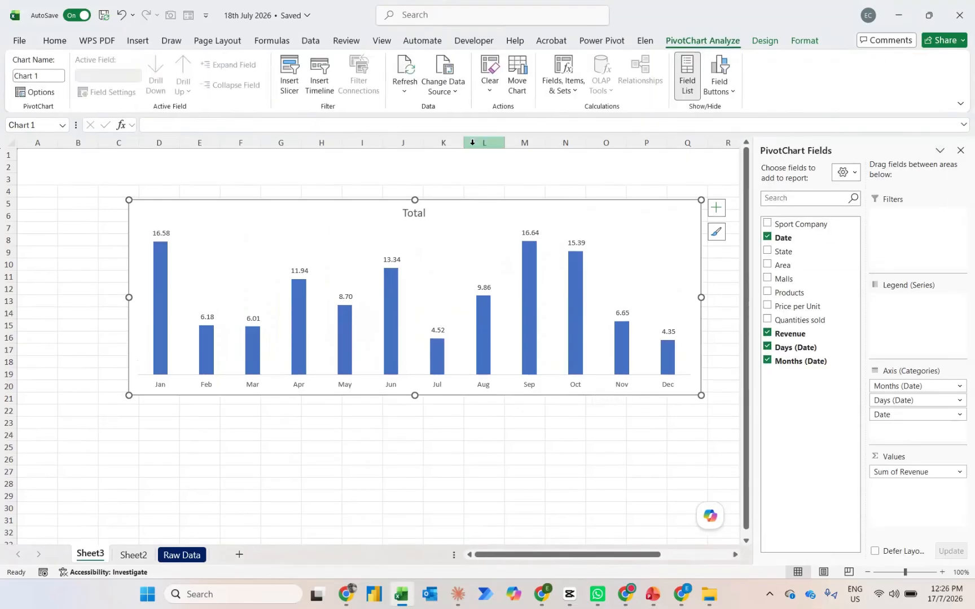
pyautogui.click(290, 75)
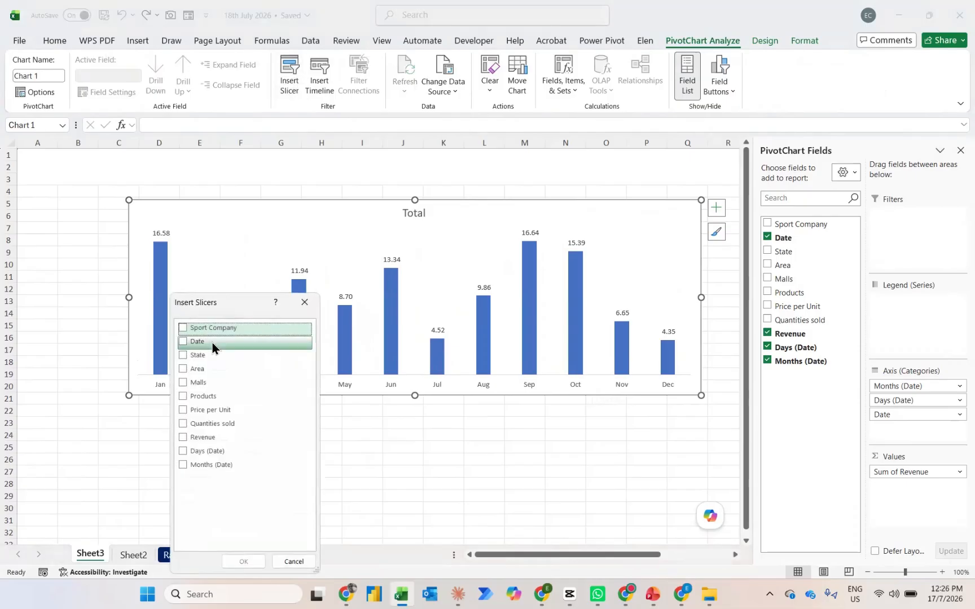
pyautogui.click(180, 327)
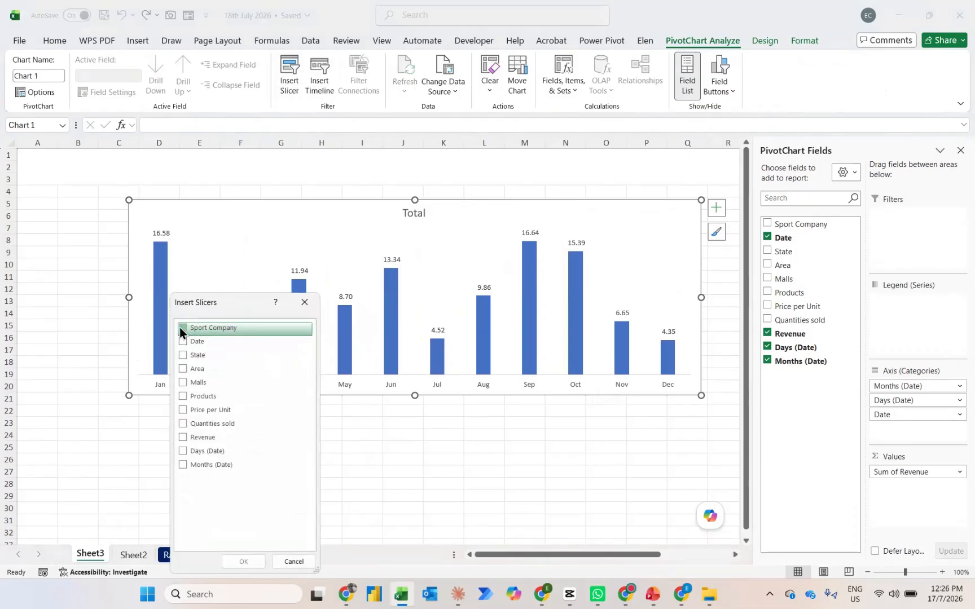
pyautogui.click(243, 562)
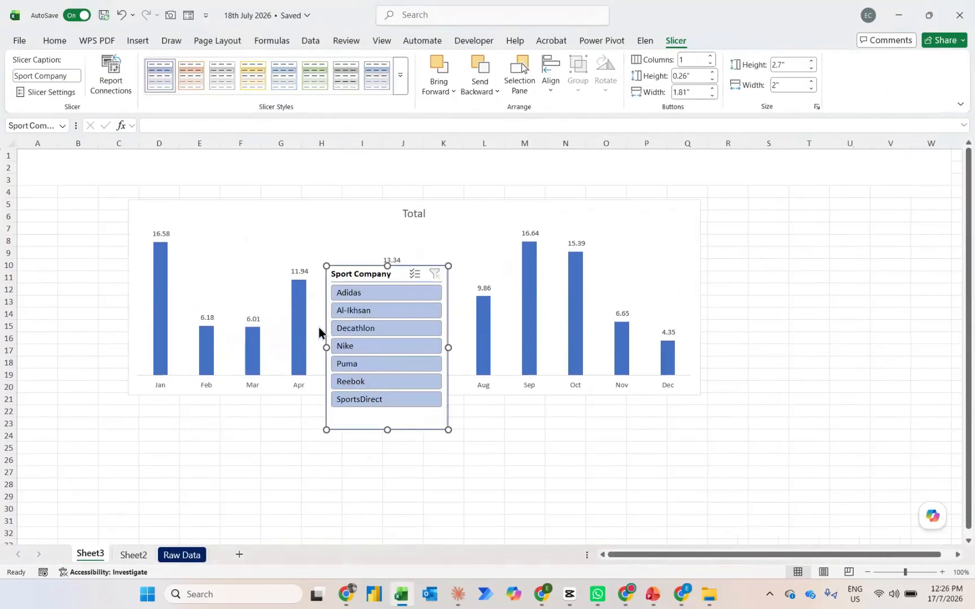
pyautogui.moveTo(364, 279); pyautogui.dragTo(112, 292)
# Filter the chart by Adidas, Al-Ikhsan and Nike in turn and examine how both PivotTables on Sheet2 respond
pyautogui.click(111, 306)
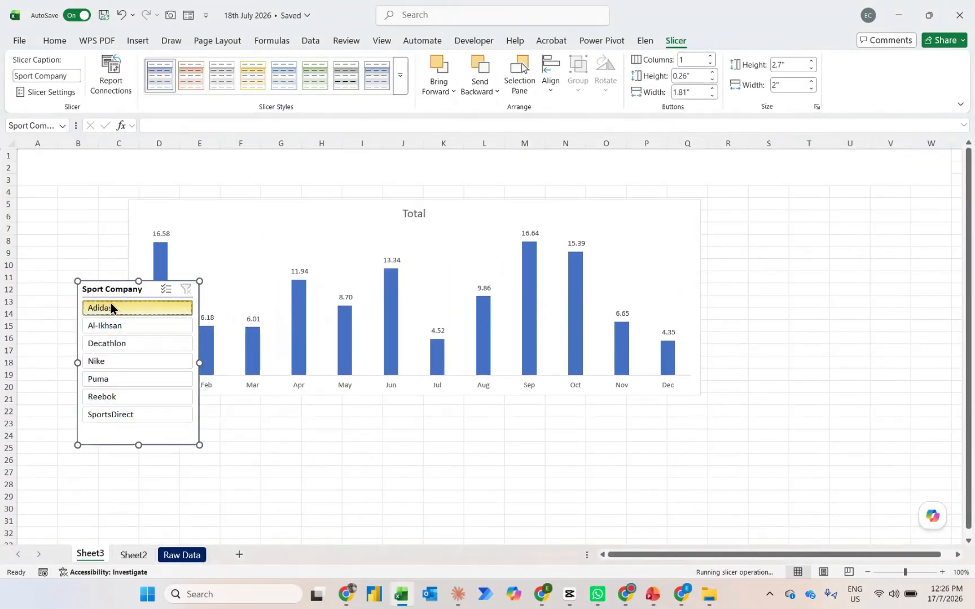
pyautogui.click(101, 326)
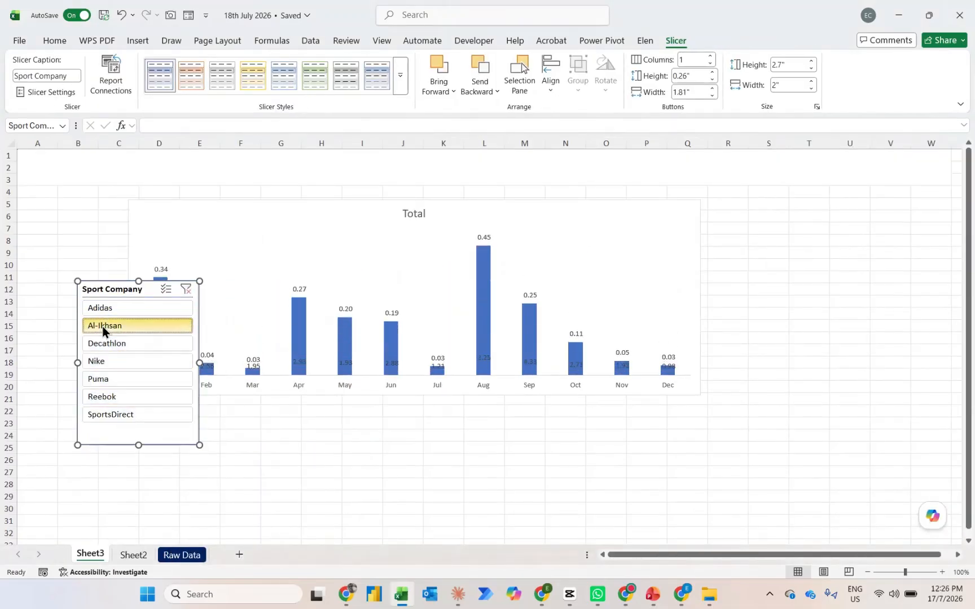
pyautogui.click(113, 359)
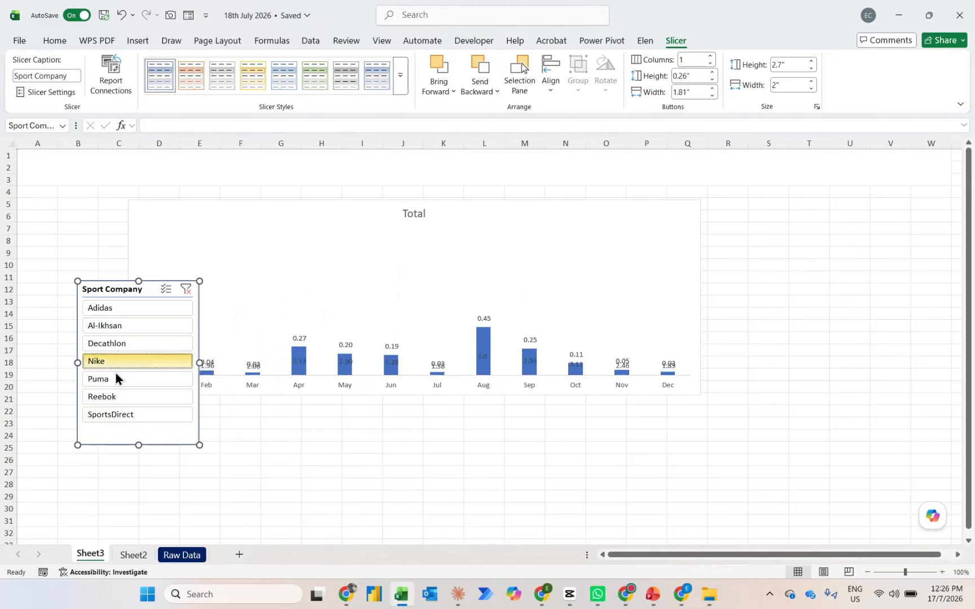
pyautogui.click(134, 555)
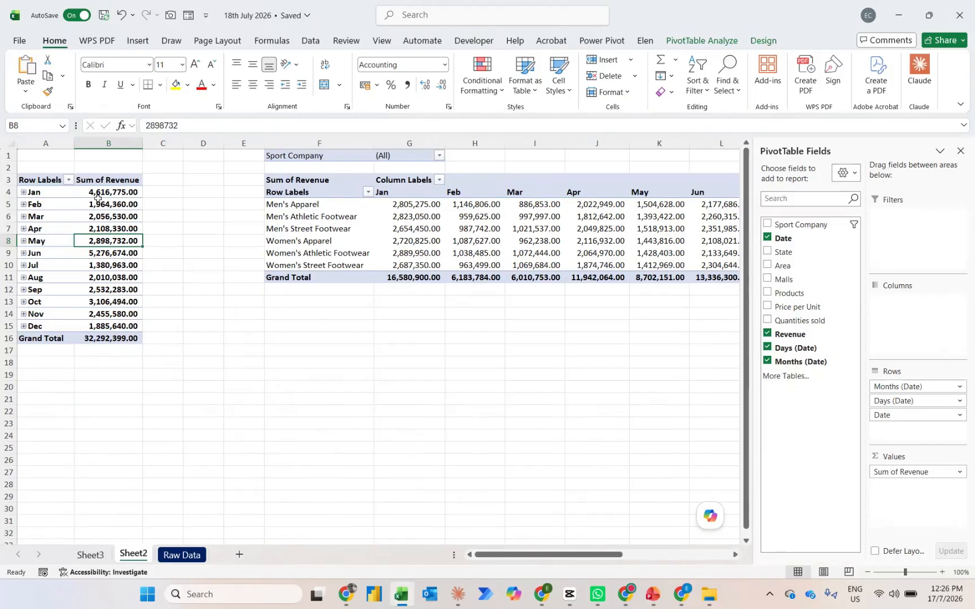
pyautogui.click(92, 553)
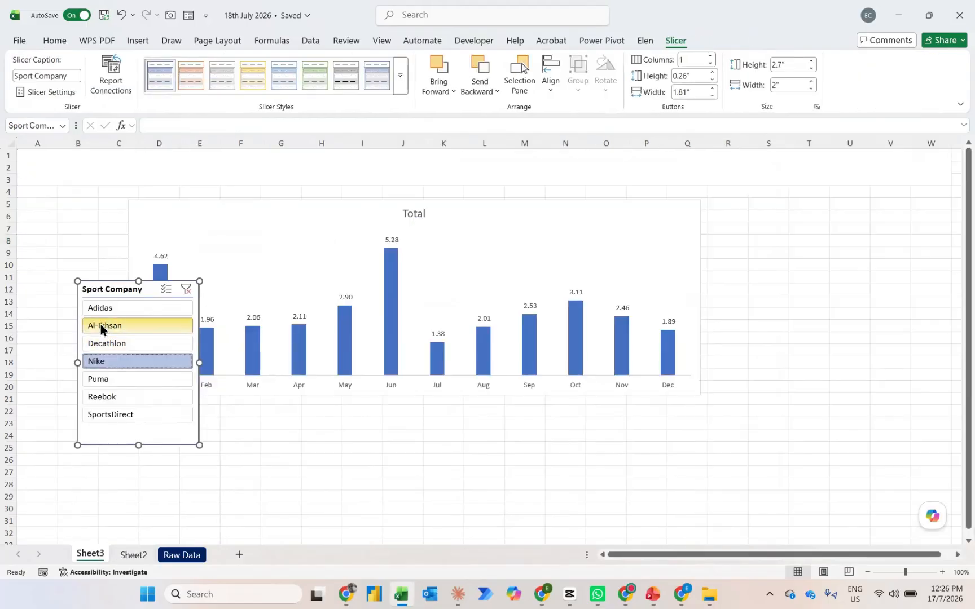
# Filter the slicer by Al-Ikhsan and finally Puma, check both PivotTables on Sheet2, and return to Sheet3
pyautogui.click(100, 324)
pyautogui.click(95, 380)
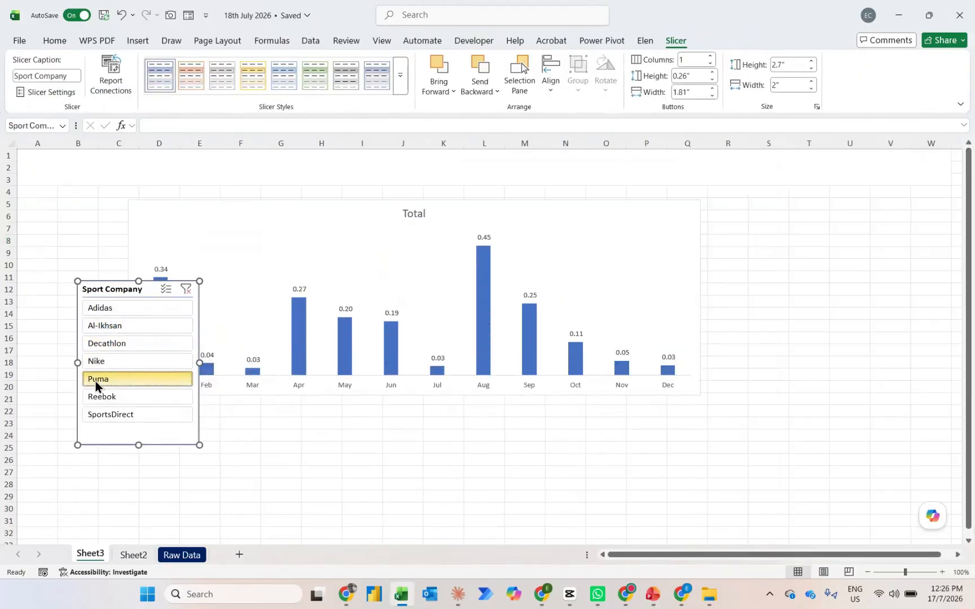
pyautogui.click(133, 555)
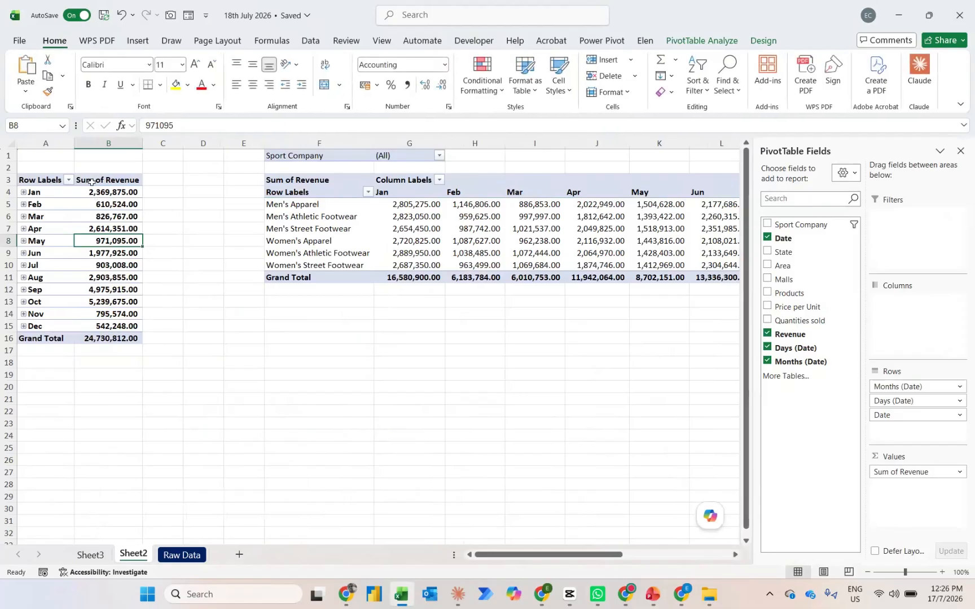
pyautogui.click(95, 555)
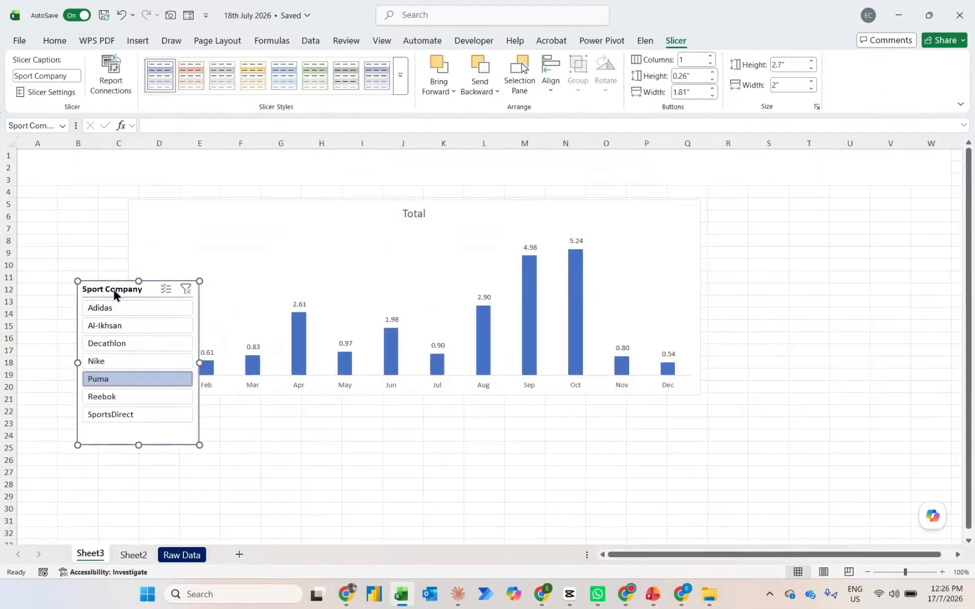
# Connect the Sport Company slicer to PivotTable2 as well through its report connections
pyautogui.rightClick(113, 289)
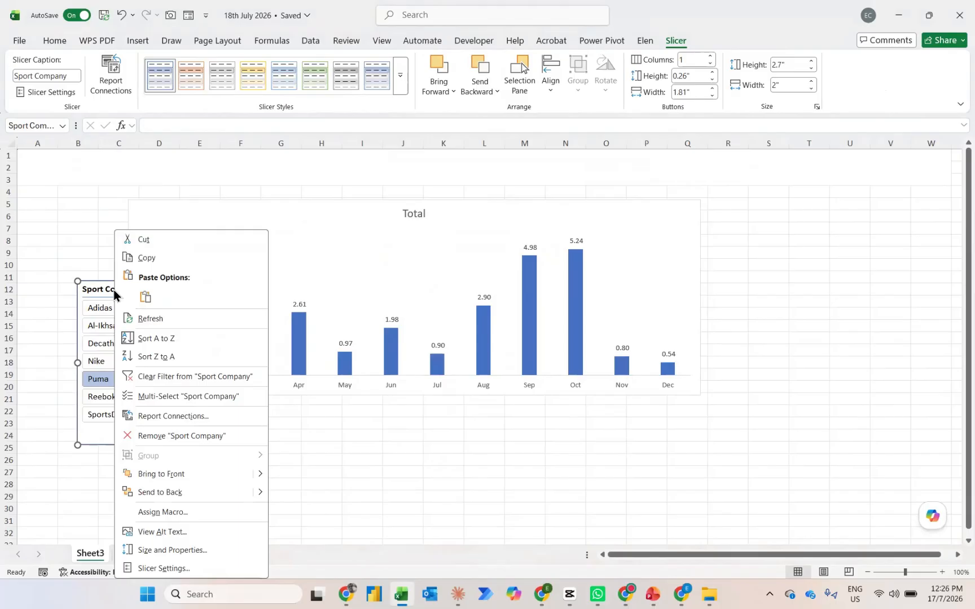
pyautogui.click(170, 416)
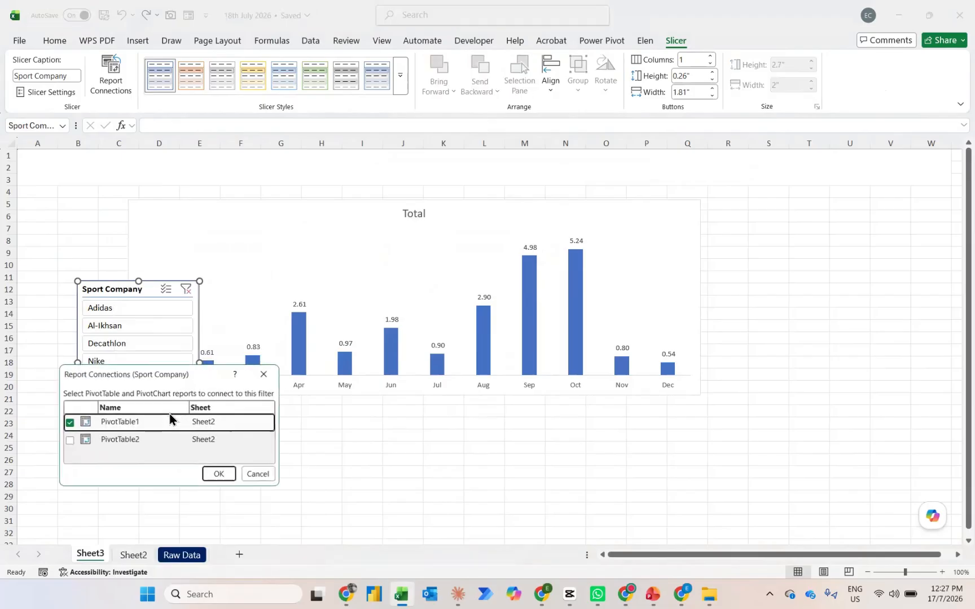
pyautogui.click(70, 440)
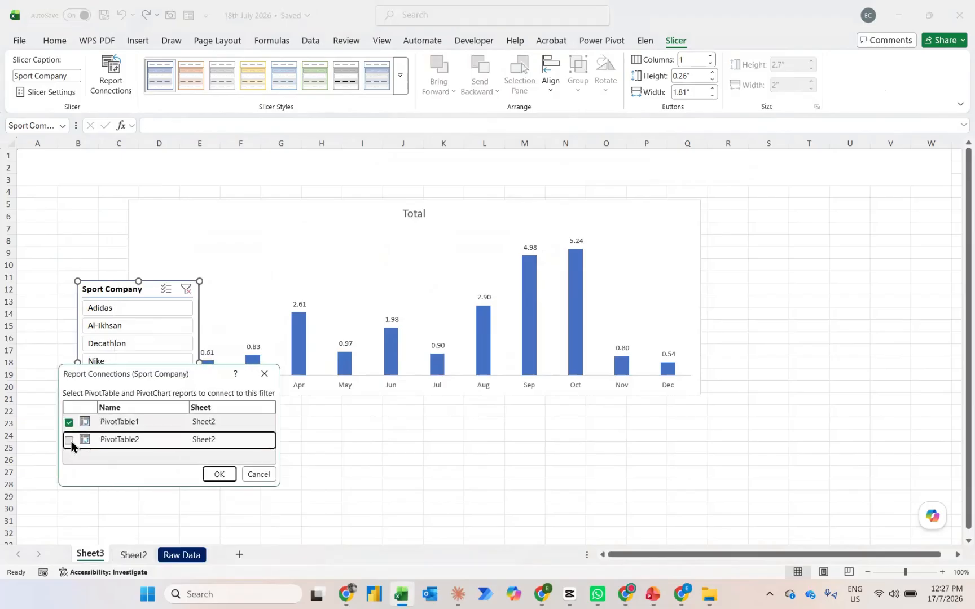
pyautogui.click(213, 479)
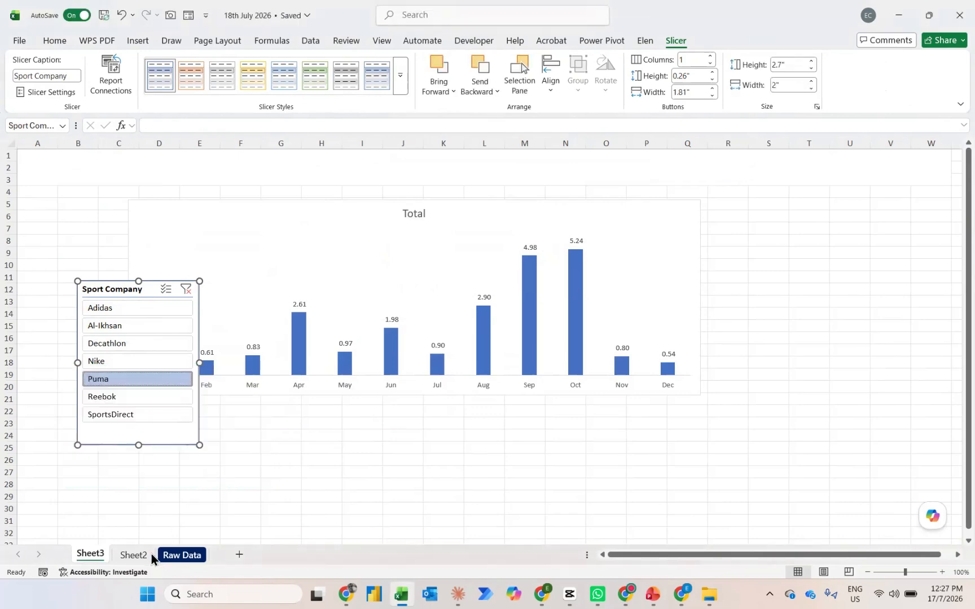
# On Sheet2, link cell G14 to the Jan column label with =G4 and centre it
pyautogui.click(134, 554)
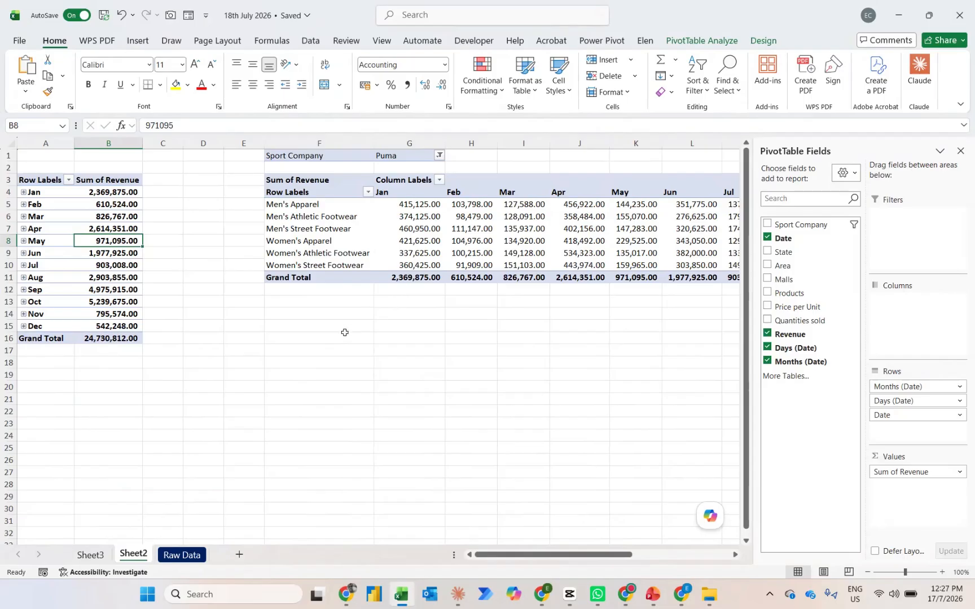
pyautogui.click(305, 316)
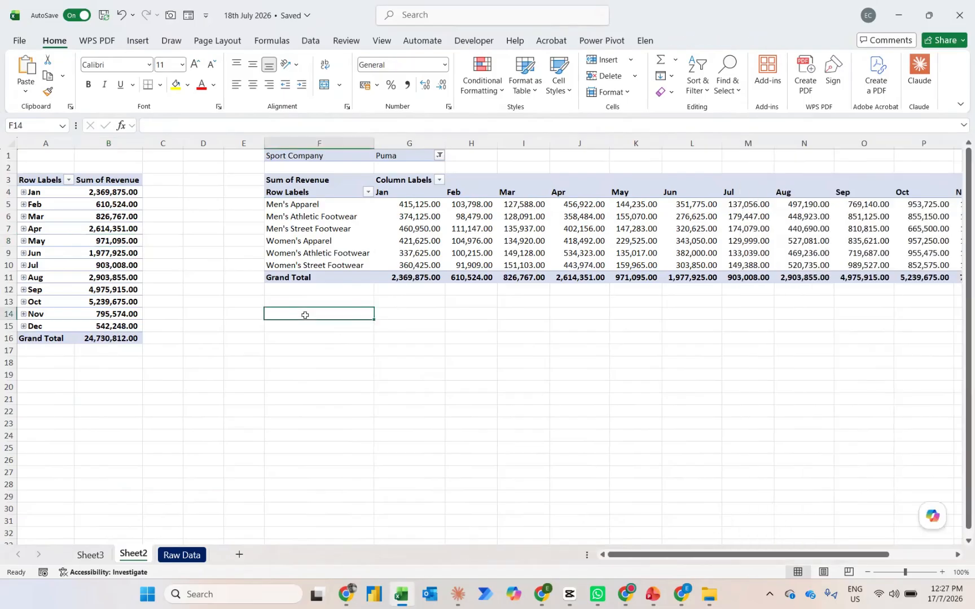
pyautogui.press('Right')
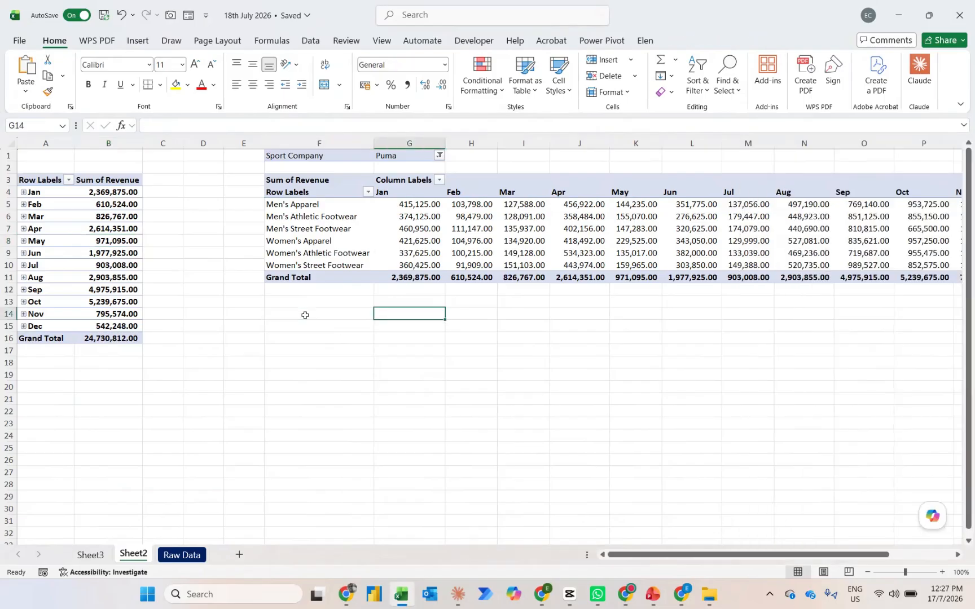
pyautogui.write('=')
pyautogui.click(398, 194)
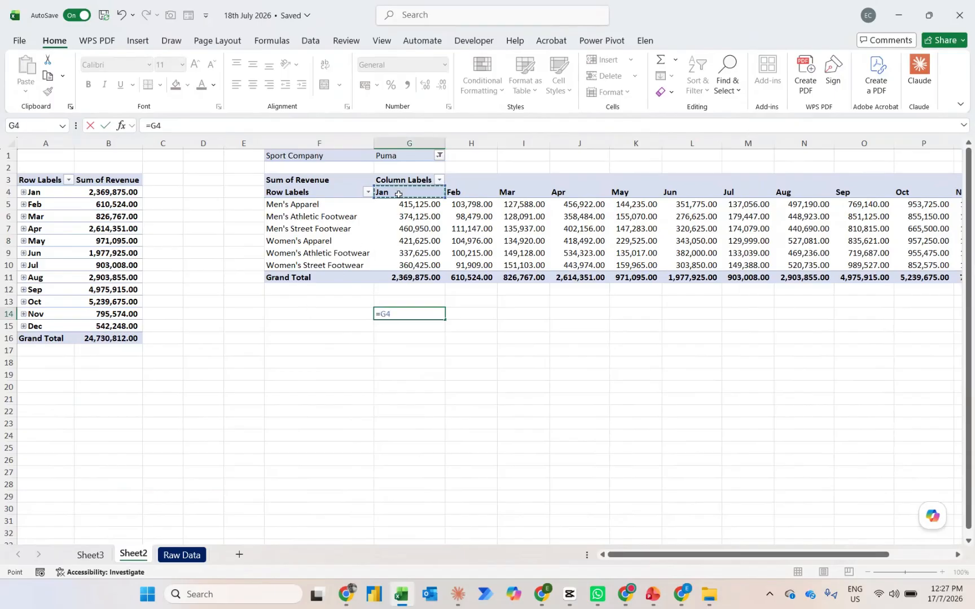
pyautogui.hotkey('ctrl', 'Return')
pyautogui.hotkey('alt', 'h')
pyautogui.press('a')
pyautogui.press('c')
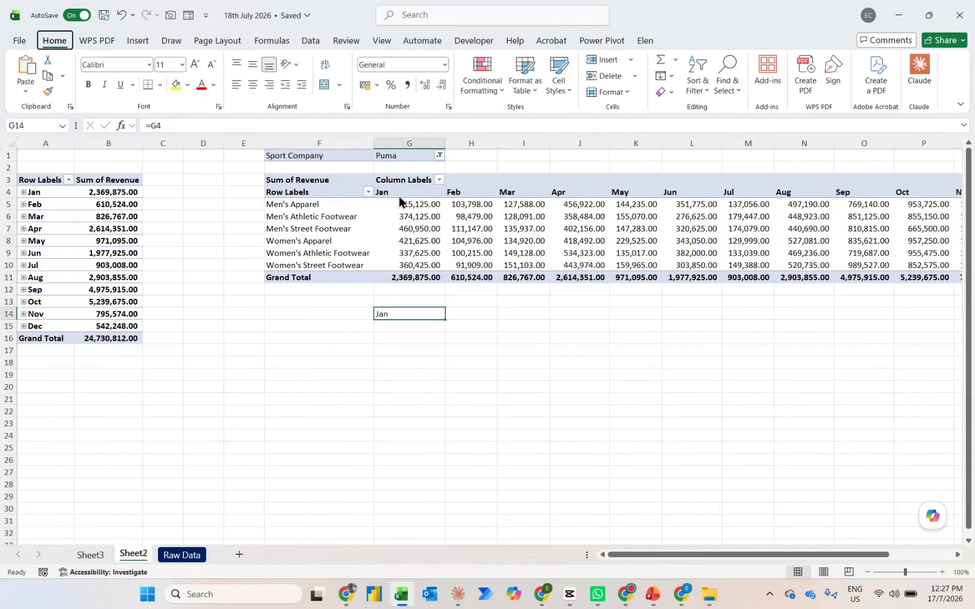
# Extend the month heading formula across row 14 from G to R and make the headings bold
pyautogui.hotkey('shift', 'Right')
pyautogui.hotkey('shift', 'Right')
pyautogui.hotkey('shift', 'Right')
pyautogui.hotkey('shift', 'Right')
pyautogui.hotkey('shift', 'Right')
pyautogui.hotkey('shift', 'Right')
pyautogui.hotkey('shift', 'Right')
pyautogui.hotkey('shift', 'Right')
pyautogui.hotkey('shift', 'Right')
pyautogui.hotkey('shift', 'Right')
pyautogui.hotkey('shift', 'Right')
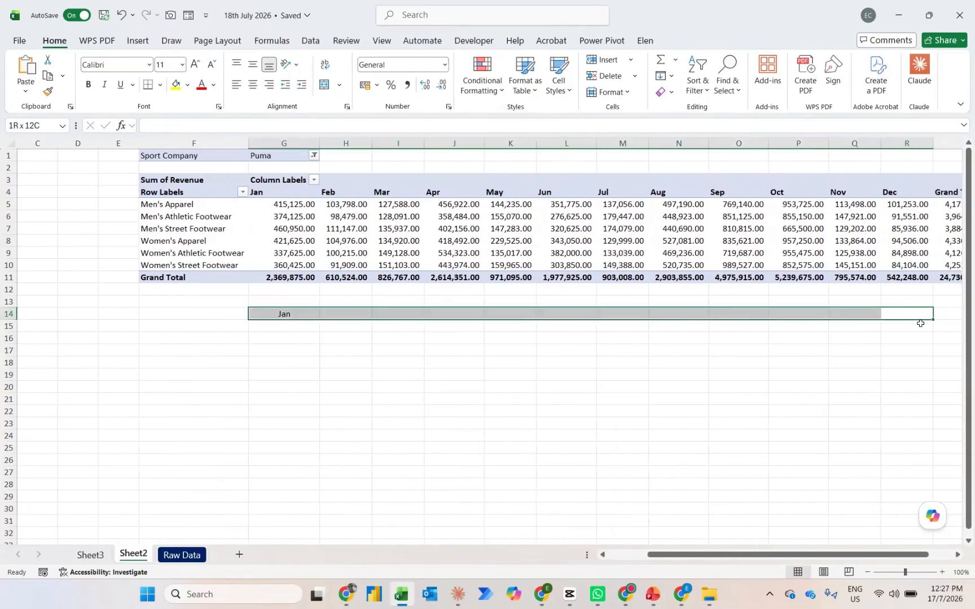
pyautogui.hotkey('ctrl', 'r')
pyautogui.hotkey('ctrl', 'b')
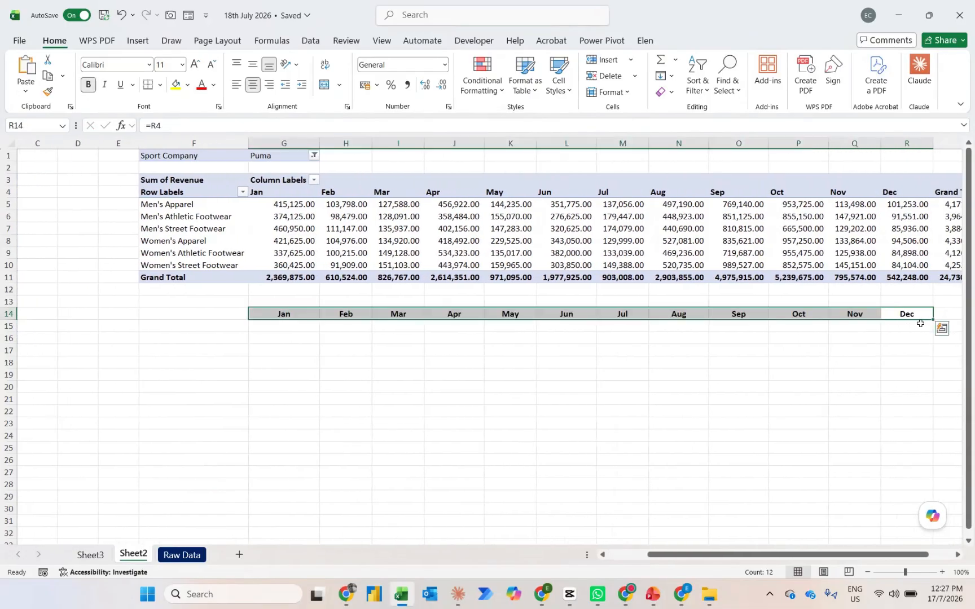
# Copy the G14 formula into F15 as the first product label, left-aligned and without bold
pyautogui.press('Left')
pyautogui.hotkey('ctrl', 'Left')
pyautogui.hotkey('ctrl', 'c')
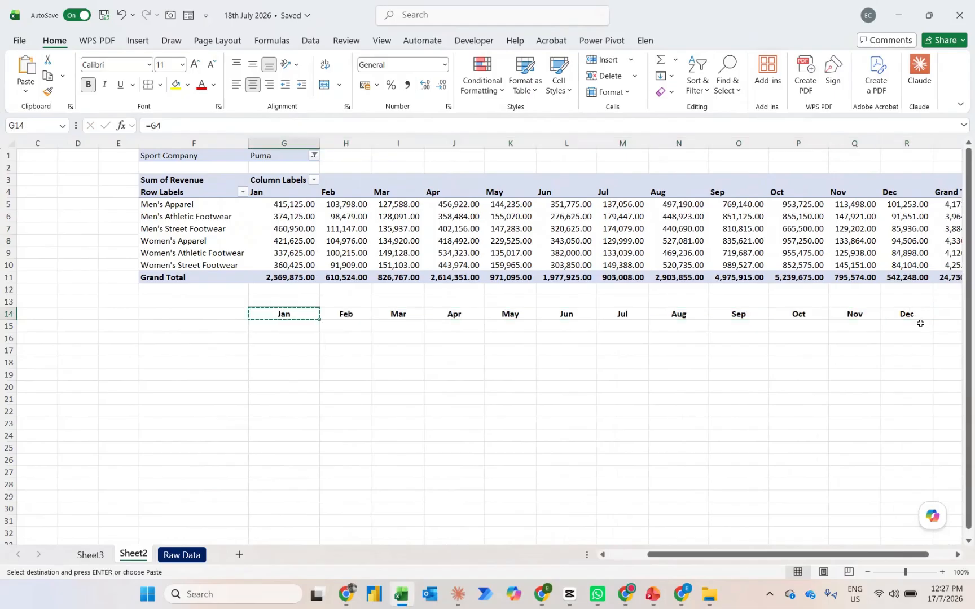
pyautogui.press('Down')
pyautogui.press('Left')
pyautogui.hotkey('ctrl', 'v')
pyautogui.press('alt')
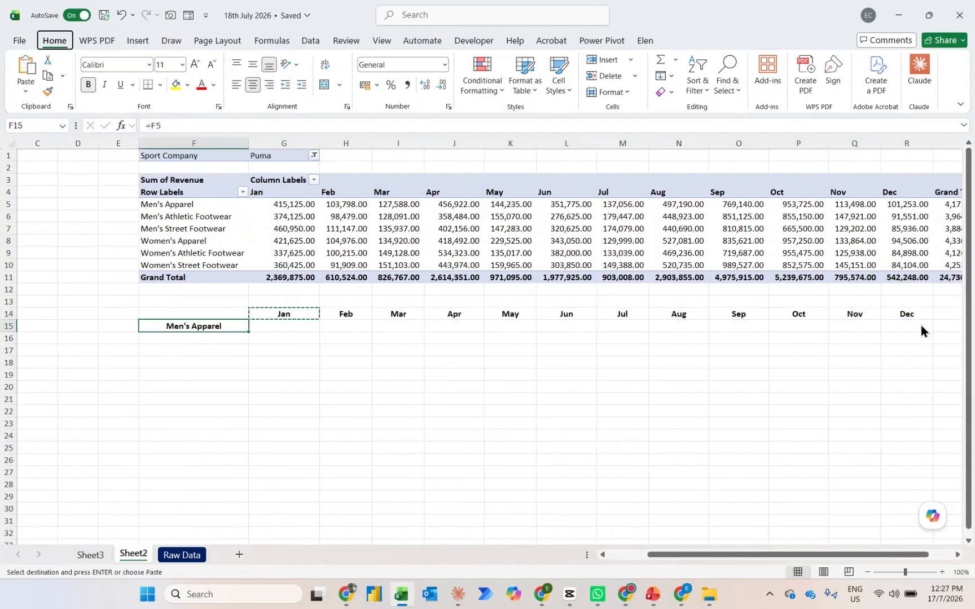
pyautogui.press('h')
pyautogui.press('a')
pyautogui.press('l')
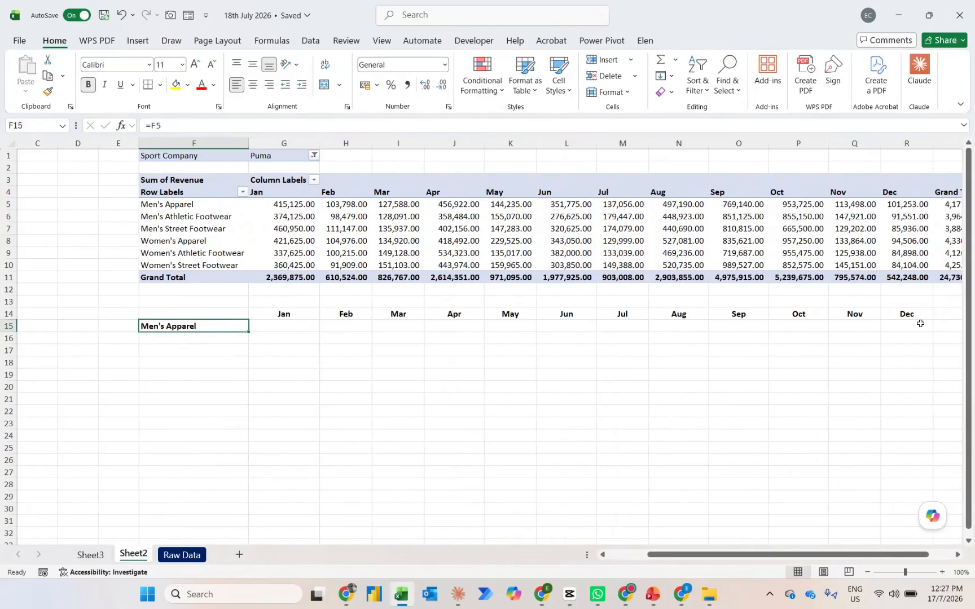
pyautogui.hotkey('ctrl', 'b')
# Fill the product labels down from F15 to F21, then clear the Grand Total label in F21
pyautogui.hotkey('shift', 'Down')
pyautogui.hotkey('shift', 'Down')
pyautogui.hotkey('shift', 'Down')
pyautogui.hotkey('shift', 'Down')
pyautogui.hotkey('shift', 'Down')
pyautogui.hotkey('shift', 'Down')
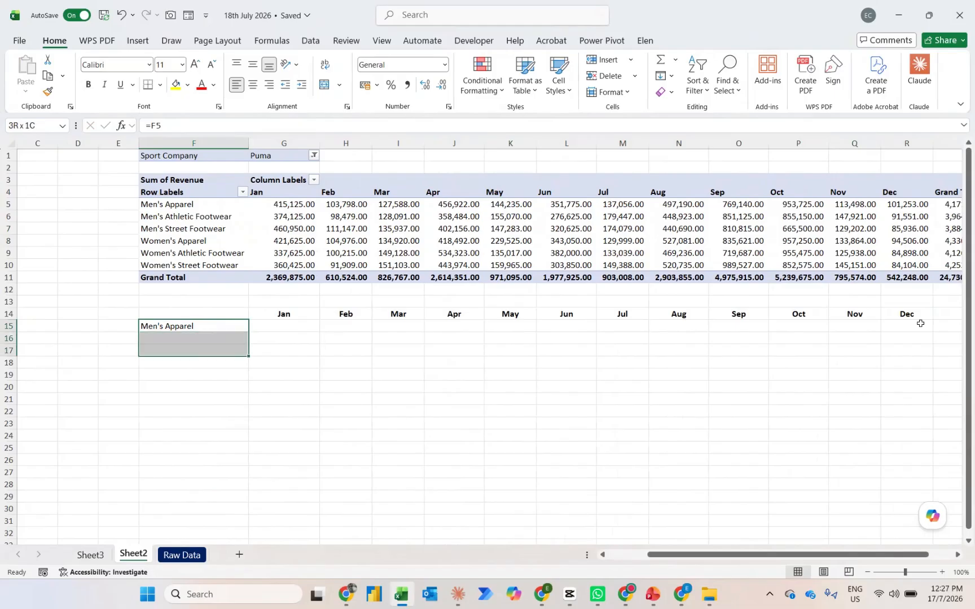
pyautogui.hotkey('ctrl', 'd')
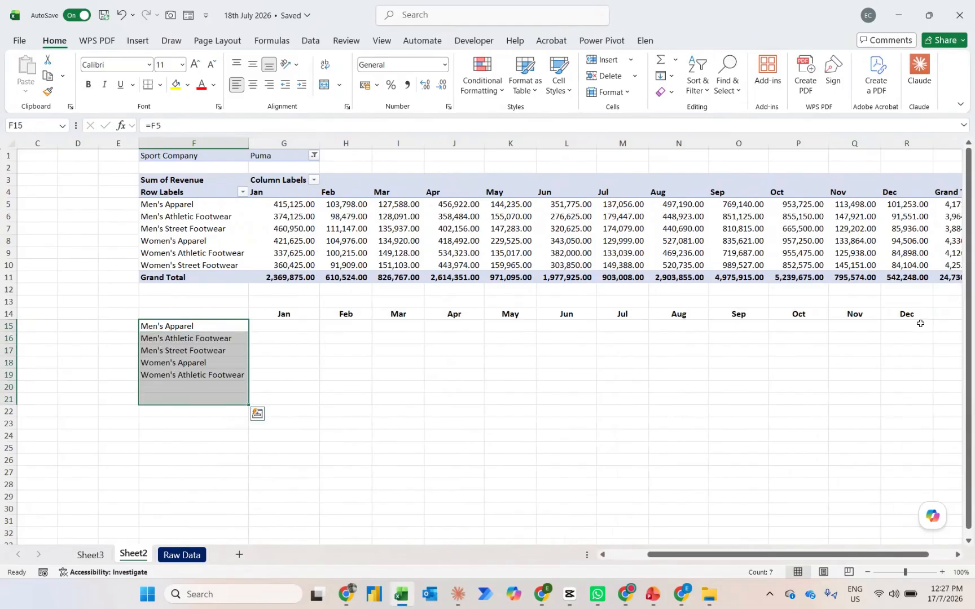
pyautogui.press('Down')
pyautogui.hotkey('ctrl', 'Down')
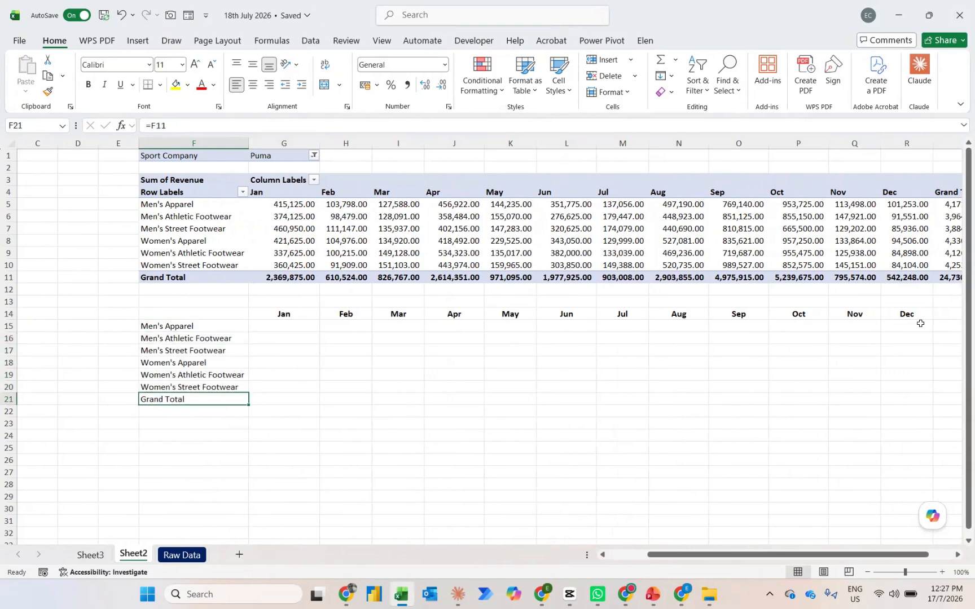
pyautogui.press('Delete')
# Link G15 to the January Men's Apparel revenue with =G5, apply comma style, and fill it down to G20
pyautogui.press('Up')
pyautogui.hotkey('ctrl', 'Up')
pyautogui.press('Right')
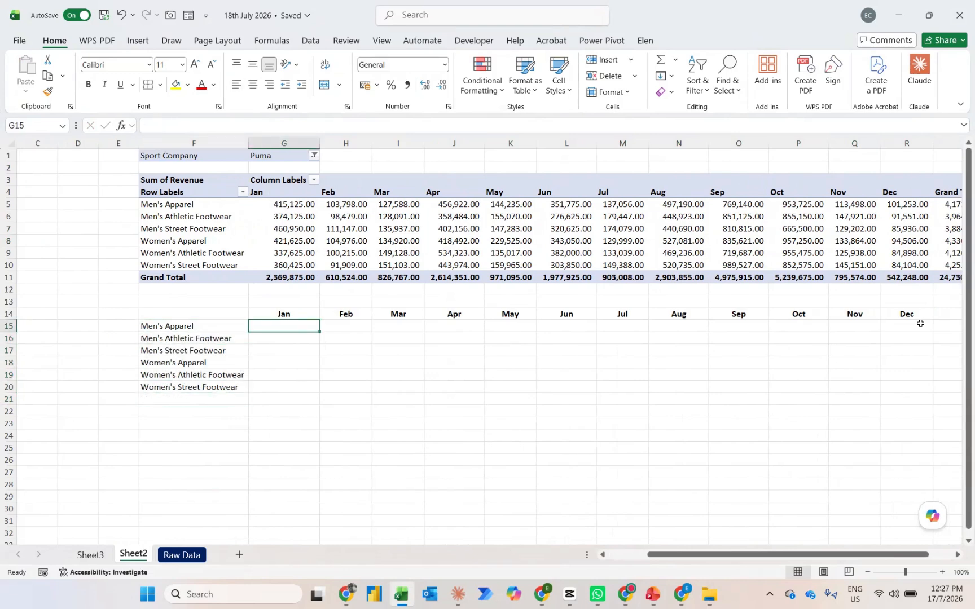
pyautogui.hotkey('ctrl', 'r')
pyautogui.hotkey('alt', 'h')
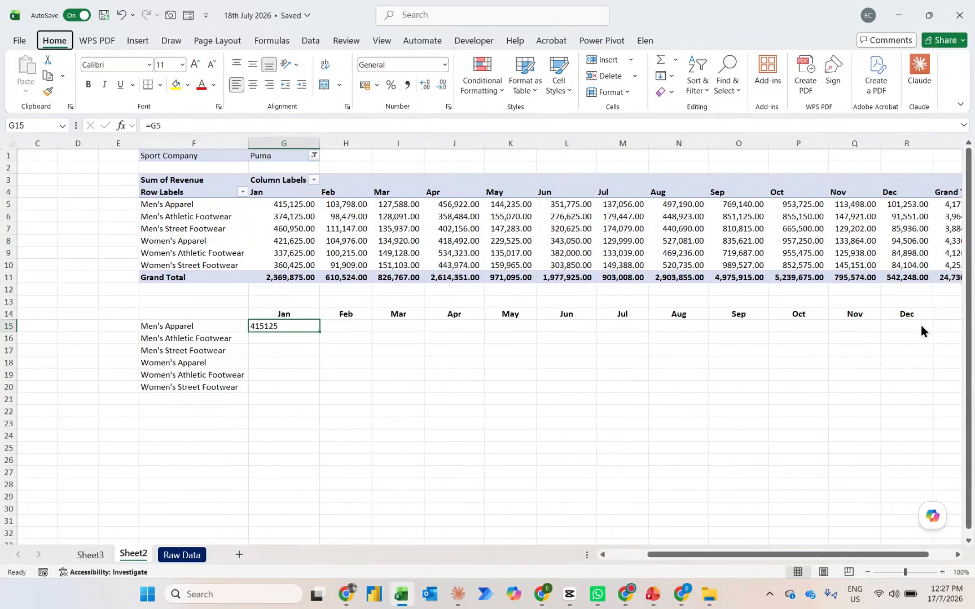
pyautogui.press('k')
pyautogui.press('Left')
pyautogui.hotkey('ctrl', 'Down')
pyautogui.press('Right')
pyautogui.hotkey('ctrl', 'shift', 'Up')
pyautogui.hotkey('ctrl', 'd')
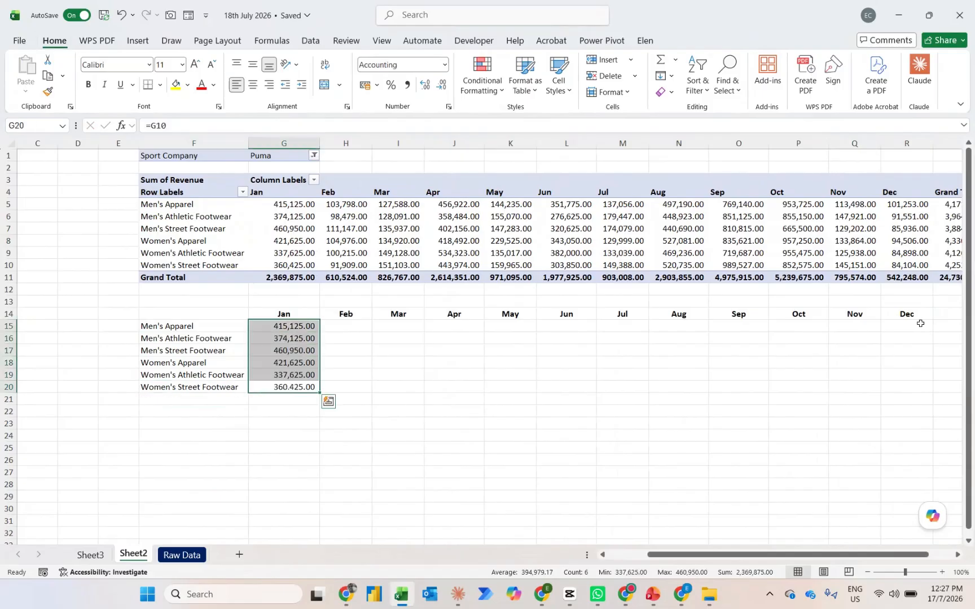
# Extend the linked revenue formulas across all months and products so they fill G15:R20
pyautogui.hotkey('ctrl', 'Up')
pyautogui.hotkey('ctrl', 'Right')
pyautogui.press('Down')
pyautogui.hotkey('ctrl', 'shift', 'Left')
pyautogui.hotkey('ctrl', 'r')
pyautogui.hotkey('ctrl', 'Left')
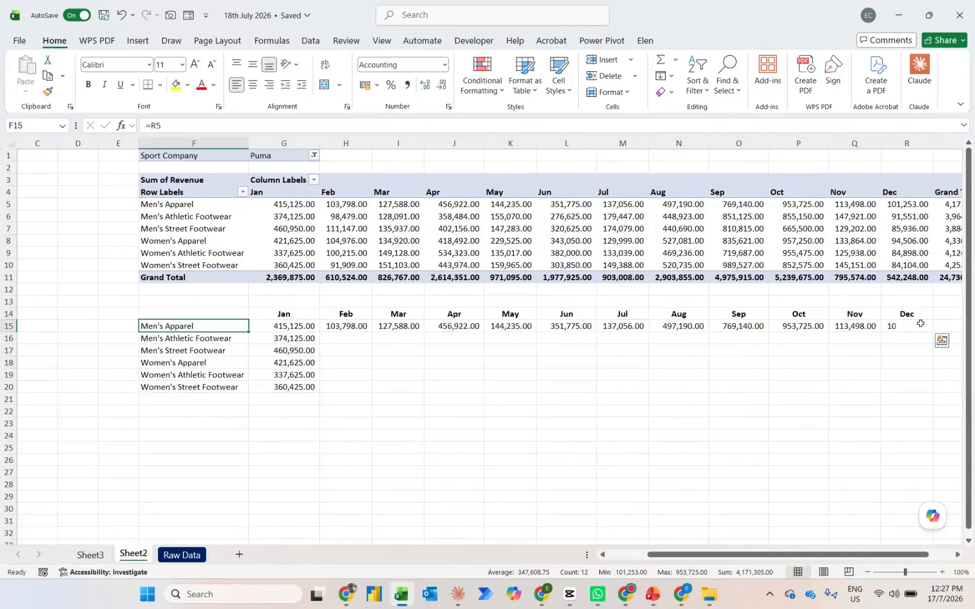
pyautogui.press('Right')
pyautogui.hotkey('ctrl', 'shift', 'Down')
pyautogui.hotkey('ctrl', 'shift', 'Right')
pyautogui.hotkey('ctrl', 'd')
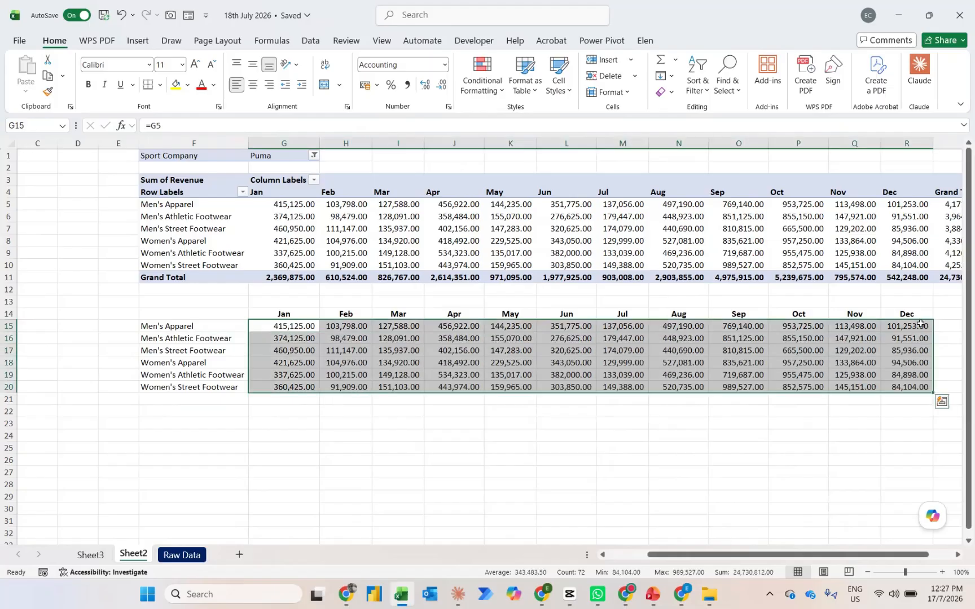
# Sum the January column in G21 with =SUM(G15:G20) and give the cell a top and double bottom border
pyautogui.hotkey('ctrl', 'Left')
pyautogui.press('Right')
pyautogui.hotkey('ctrl', 'Down')
pyautogui.press('Down')
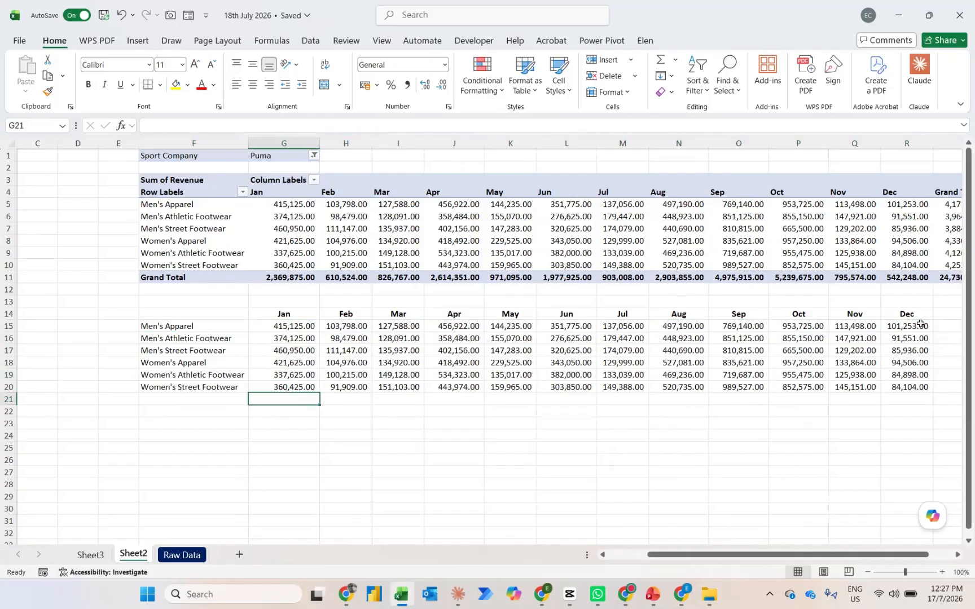
pyautogui.hotkey('alt', '=')
pyautogui.press('Return')
pyautogui.press('Up')
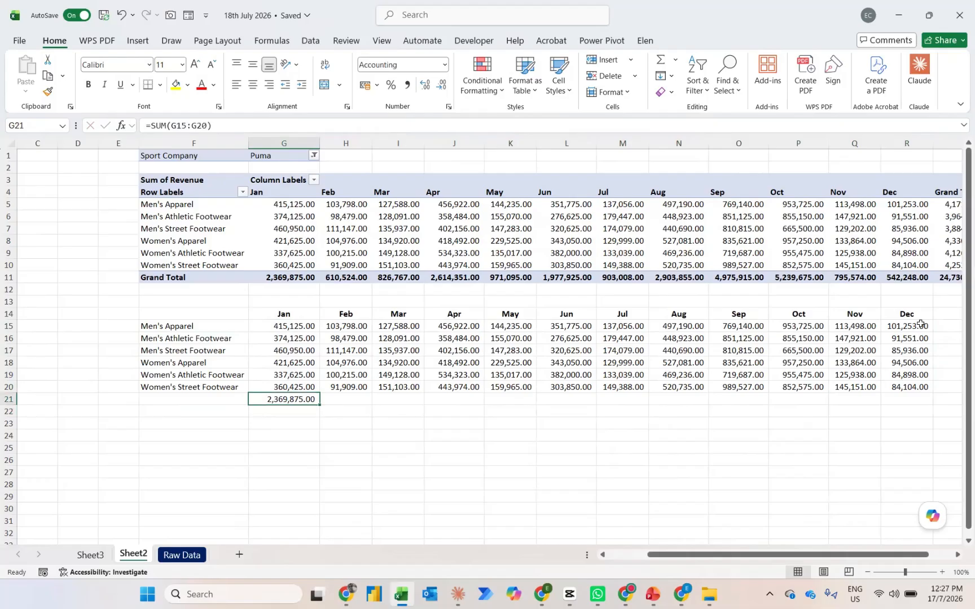
pyautogui.press('alt')
# Fill the January total formula and its border across row 21 through December in R21
pyautogui.press('Up')
pyautogui.hotkey('ctrl', 'Right')
pyautogui.press('Down')
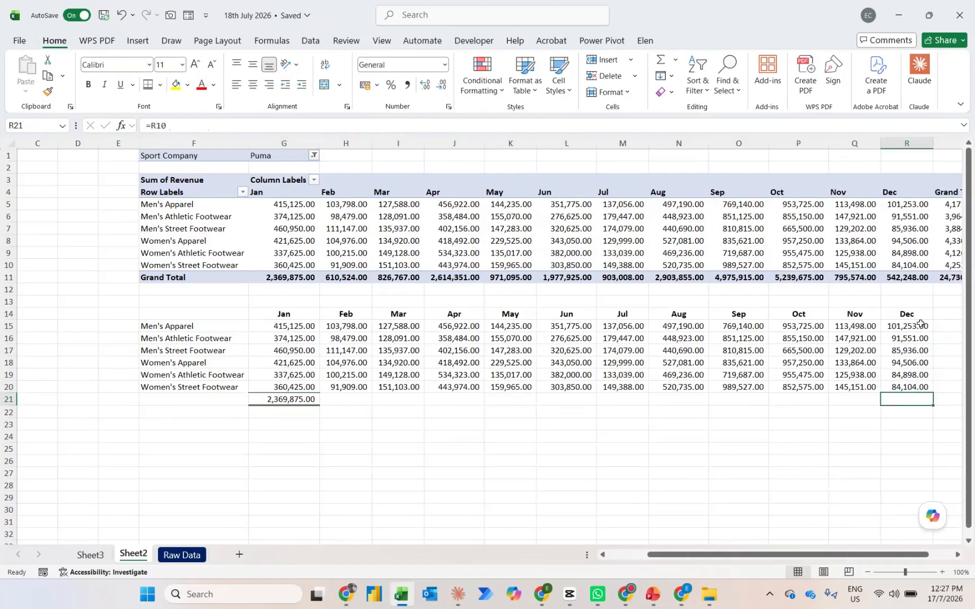
pyautogui.hotkey('ctrl', 'shift', 'Left')
pyautogui.hotkey('ctrl', 'r')
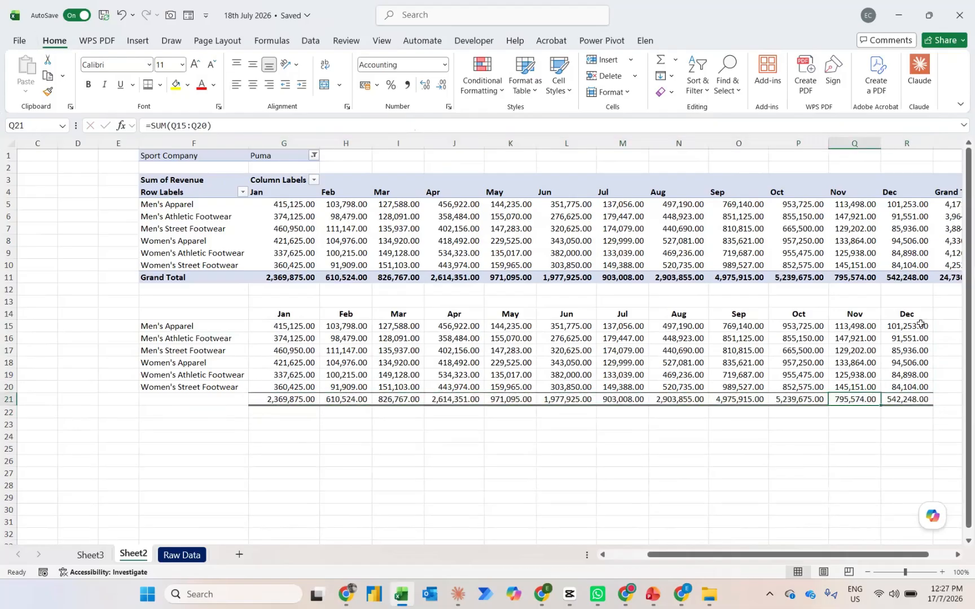
pyautogui.hotkey('ctrl', 'Left')
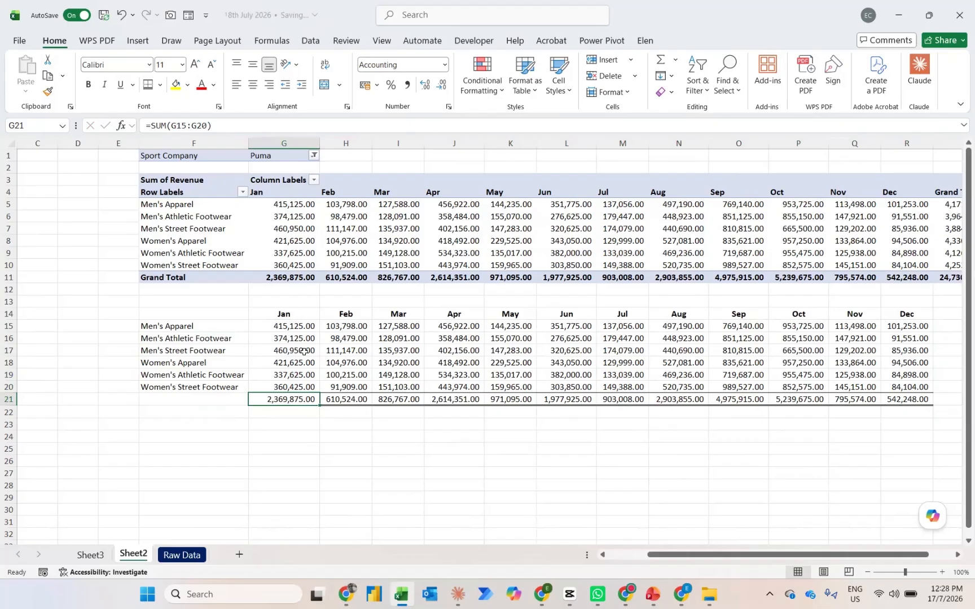
# Capture F14:R21 with the Camera tool and place the linked picture below the chart on Sheet3
pyautogui.hotkey('ctrl', 'a')
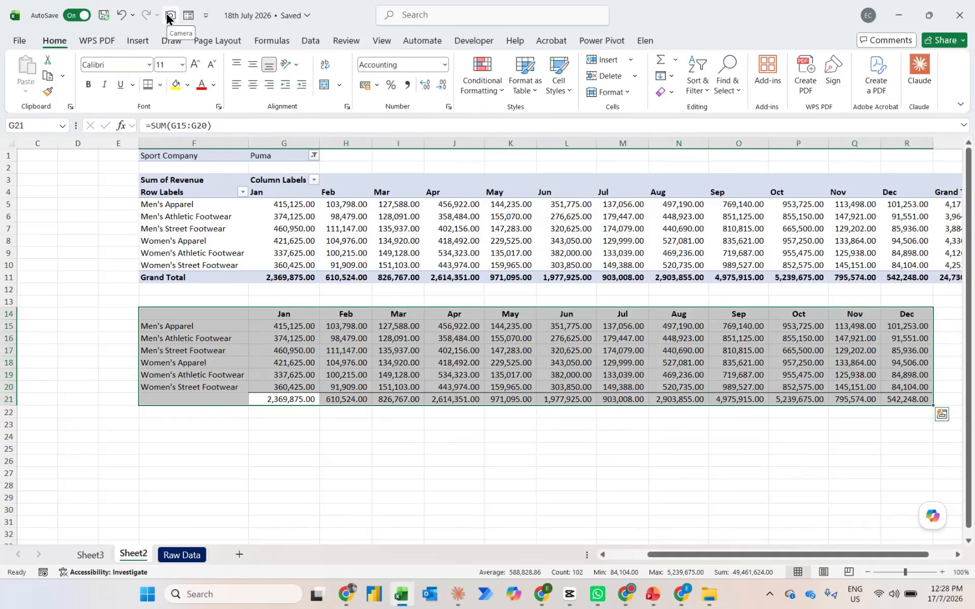
pyautogui.click(168, 17)
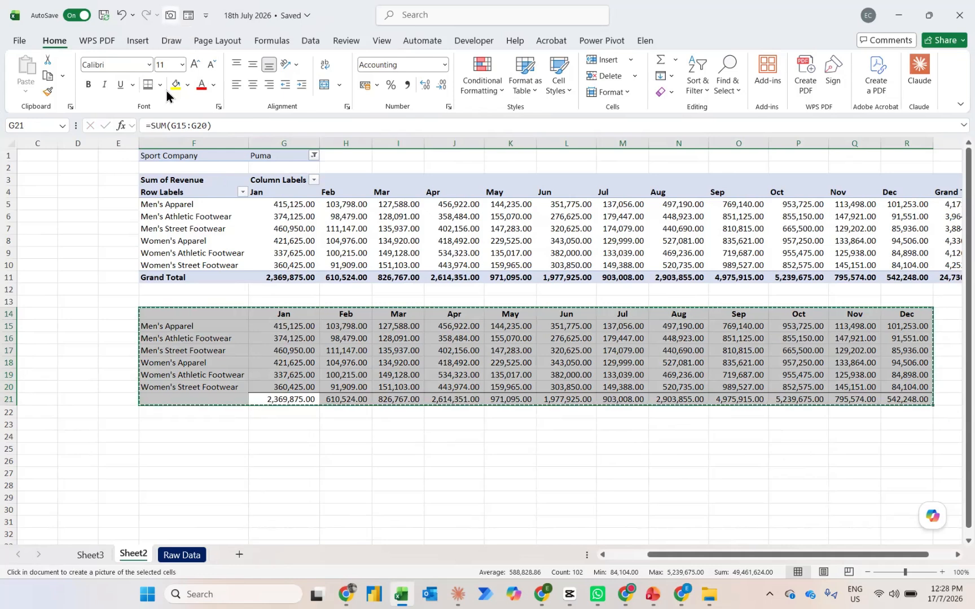
pyautogui.click(85, 555)
pyautogui.moveTo(230, 407); pyautogui.dragTo(295, 443)
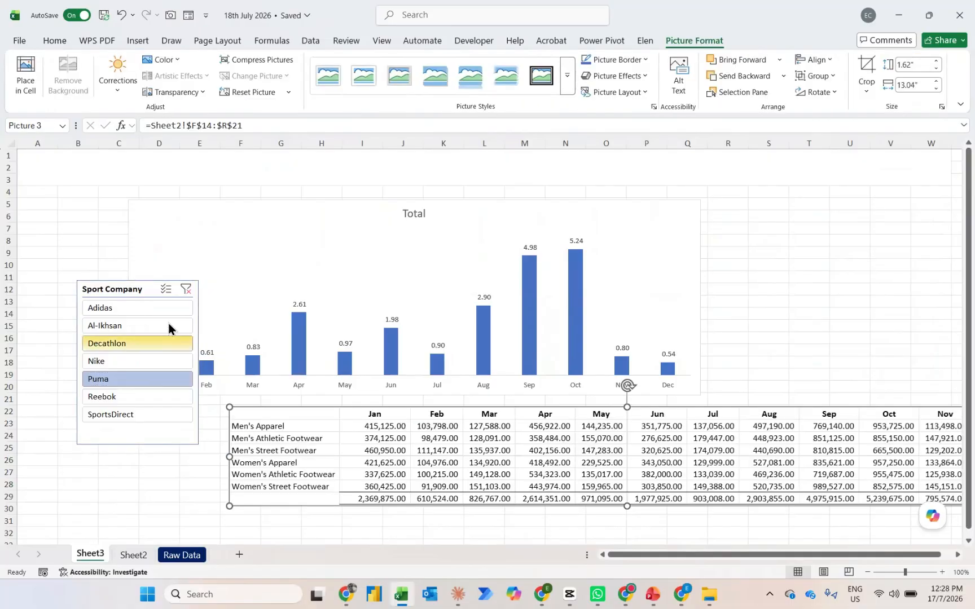
# Filter the slicer by Adidas and then Al-Ikhsan, check the linked table picture, and return to Sheet2
pyautogui.click(143, 312)
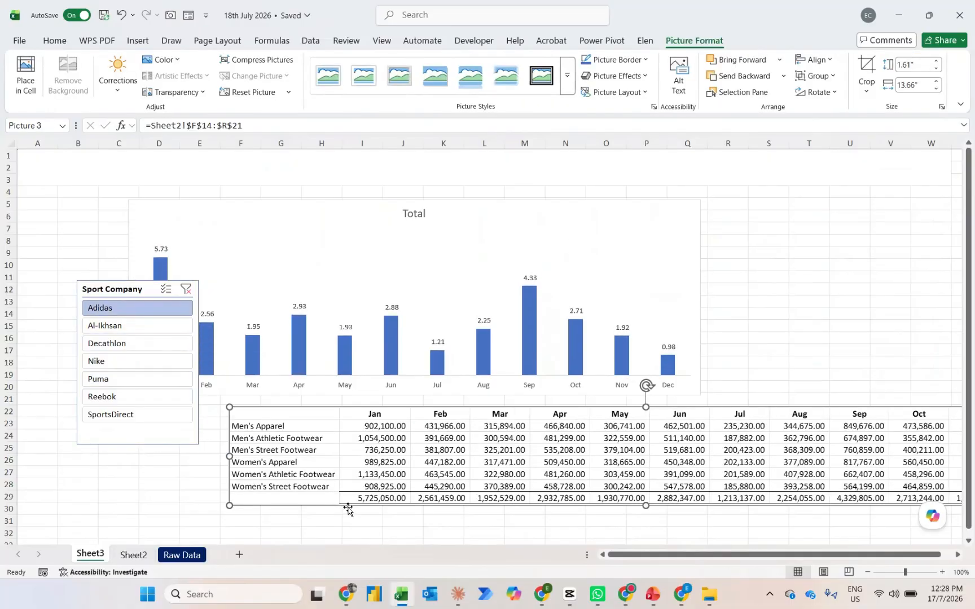
pyautogui.click(143, 327)
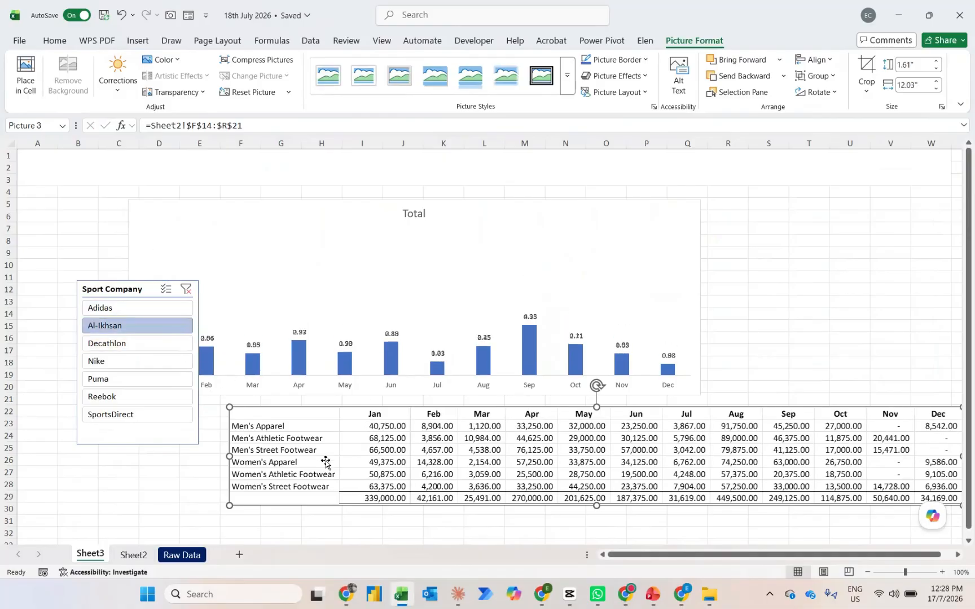
pyautogui.click(136, 555)
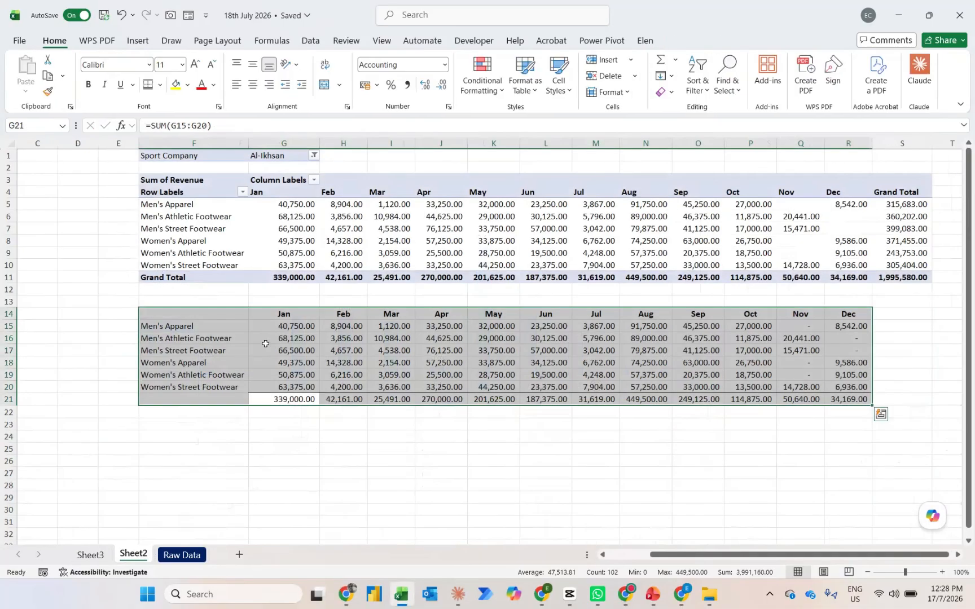
# Format the month headings in G14:R14 with a dark blue fill and white text
pyautogui.click(269, 340)
pyautogui.press('Up')
pyautogui.press('Up')
pyautogui.hotkey('ctrl', 'shift', 'Right')
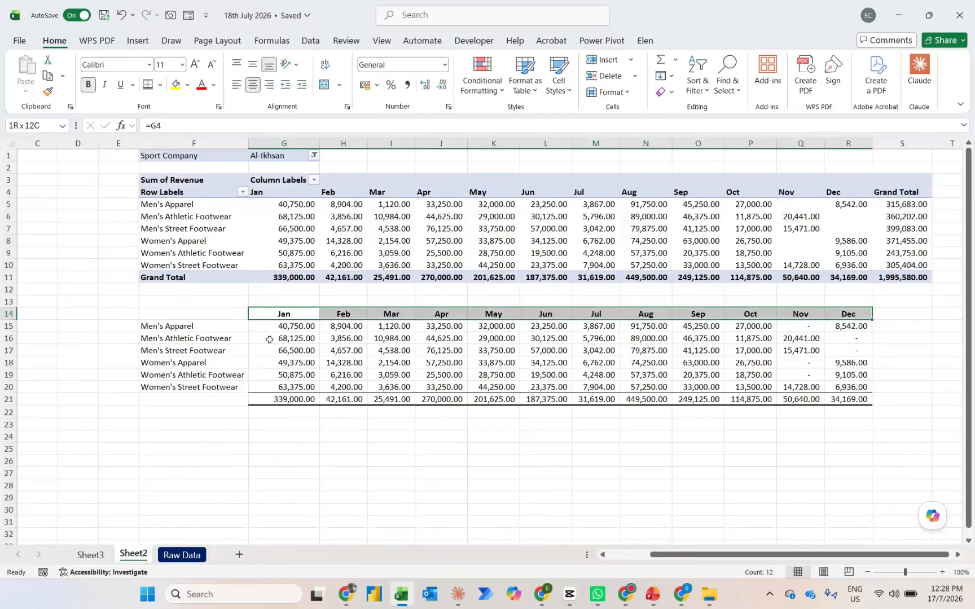
pyautogui.click(188, 85)
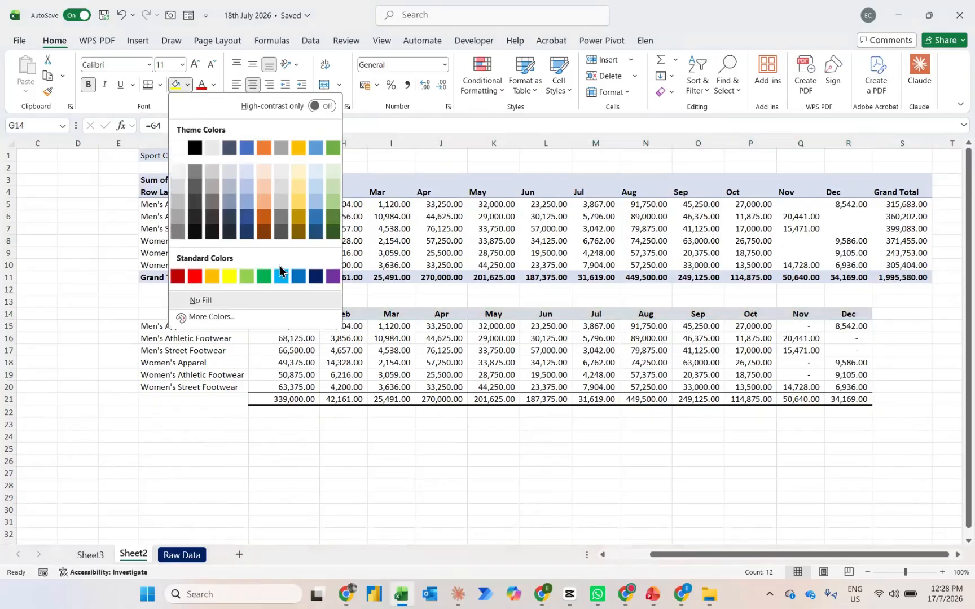
pyautogui.click(314, 275)
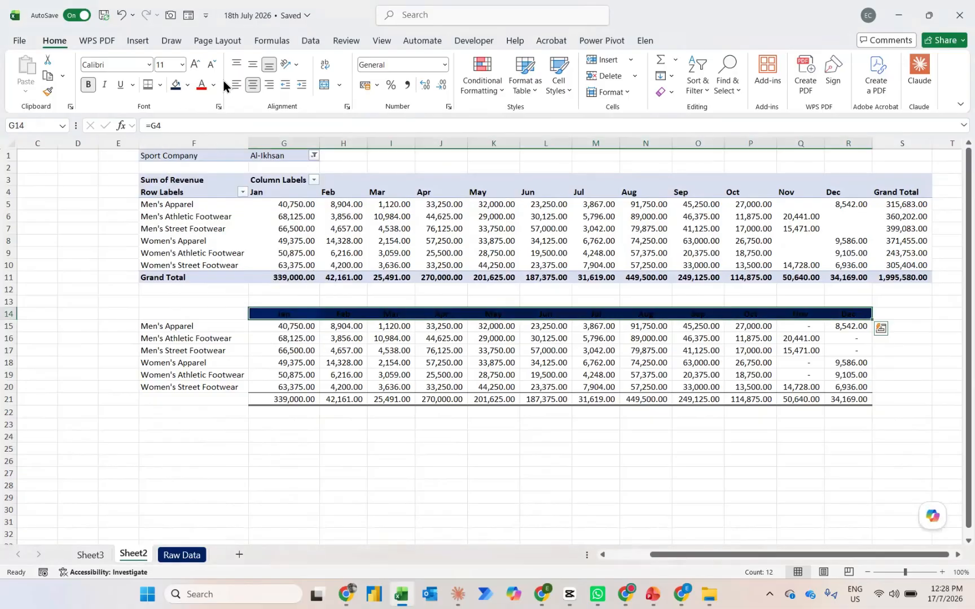
pyautogui.click(213, 88)
pyautogui.click(203, 163)
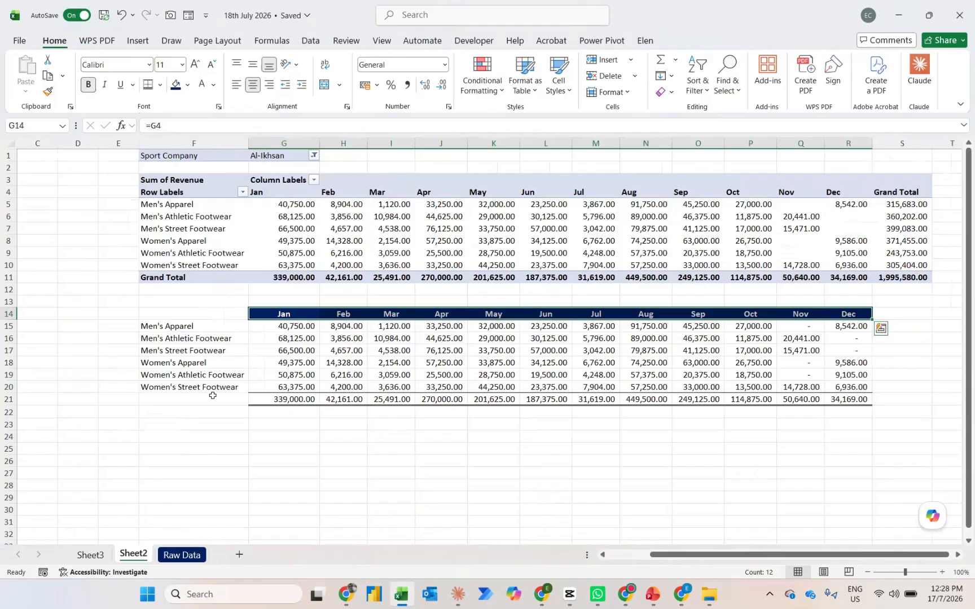
# Label the totals row by entering Total in F21 on Sheet2
pyautogui.click(204, 395)
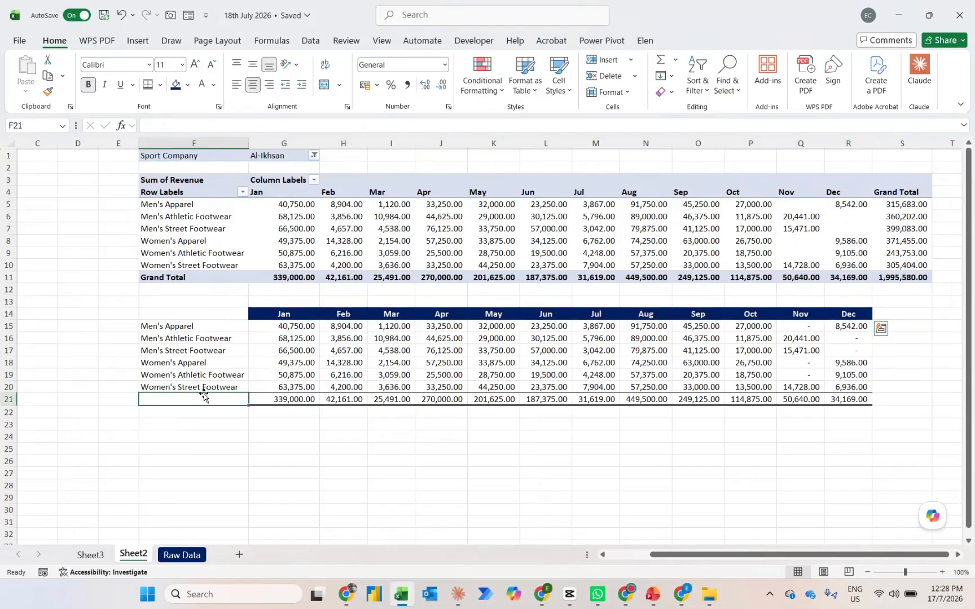
pyautogui.press('capslock')
pyautogui.write('T')
pyautogui.press('capslock')
pyautogui.write('otal')
pyautogui.press('Return')
pyautogui.press('Up')
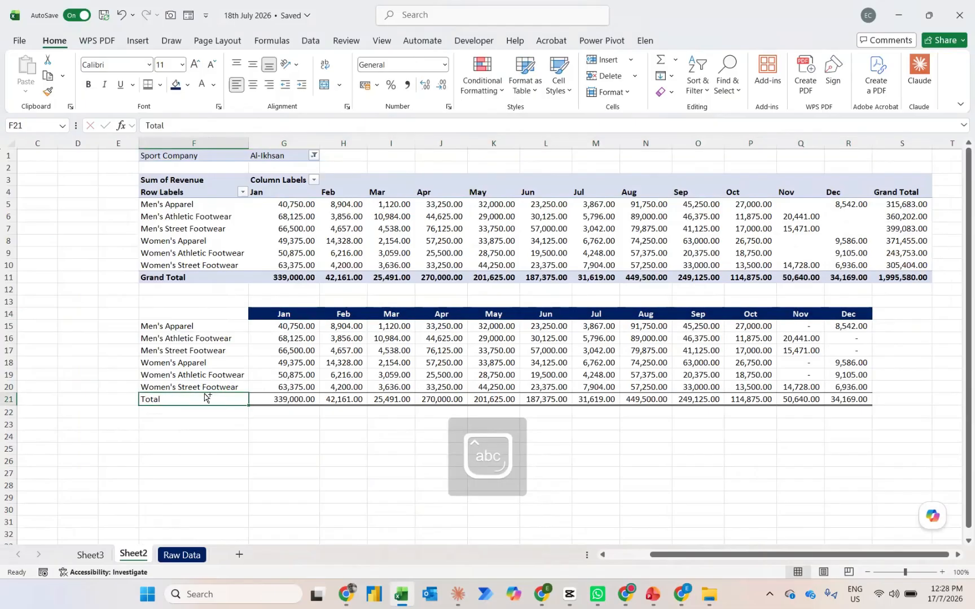
# Make the totals row F21:R21 bold with an orange fill and check it in the linked picture on Sheet3
pyautogui.hotkey('ctrl', 'shift', 'Right')
pyautogui.hotkey('ctrl', 'b')
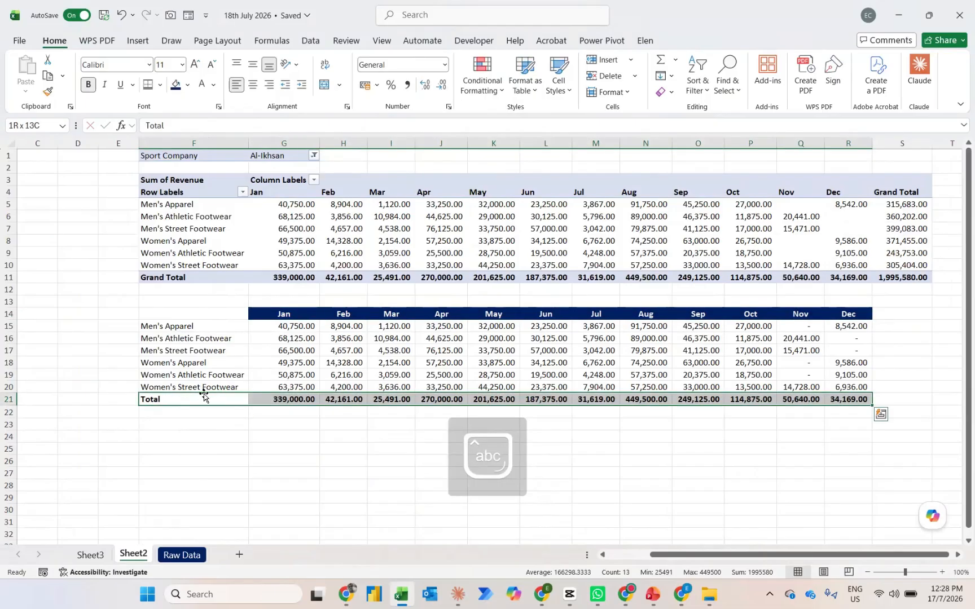
pyautogui.click(187, 85)
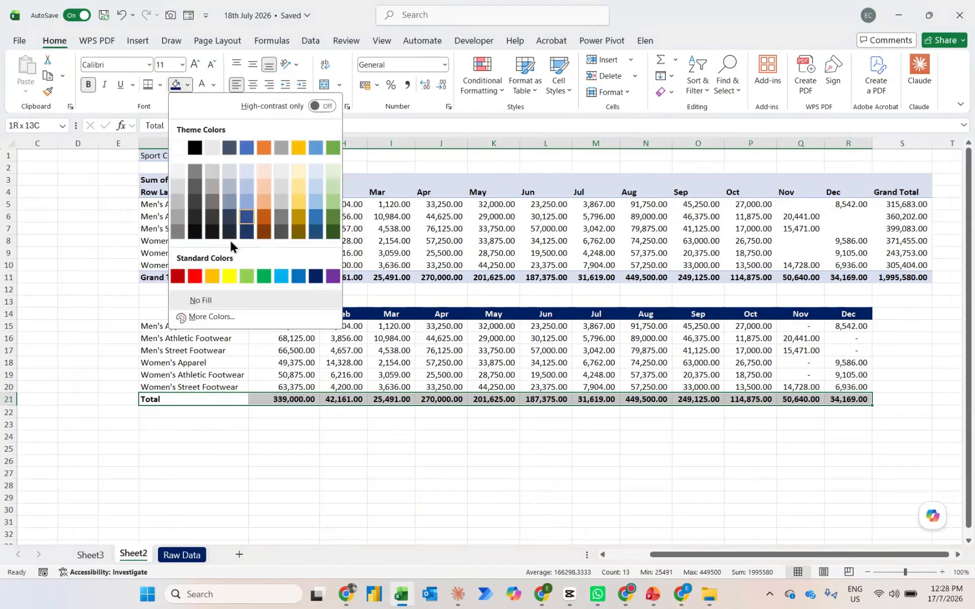
pyautogui.click(212, 276)
pyautogui.hotkey('ctrl', 'pageup')
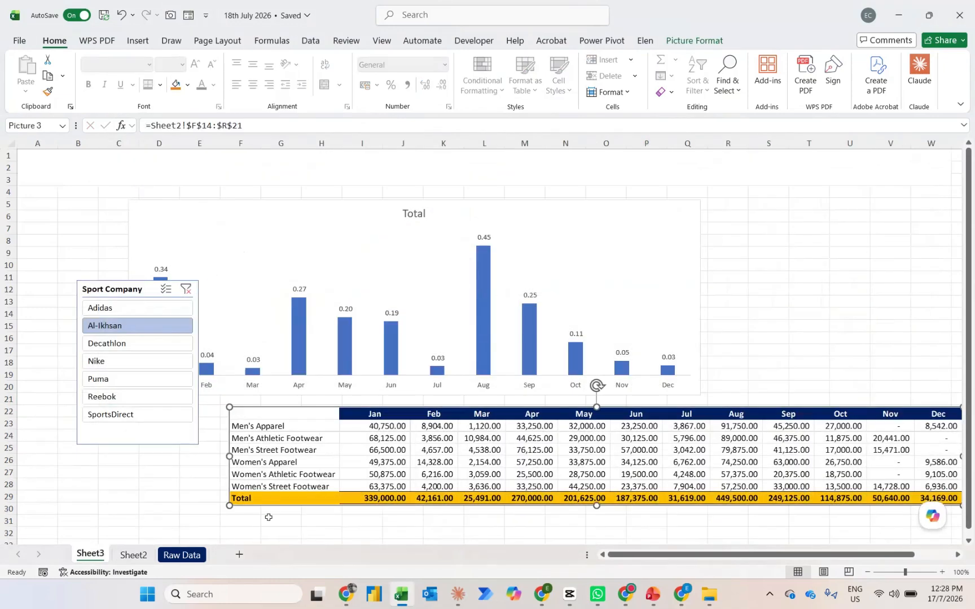
pyautogui.hotkey('ctrl', 'pagedown')
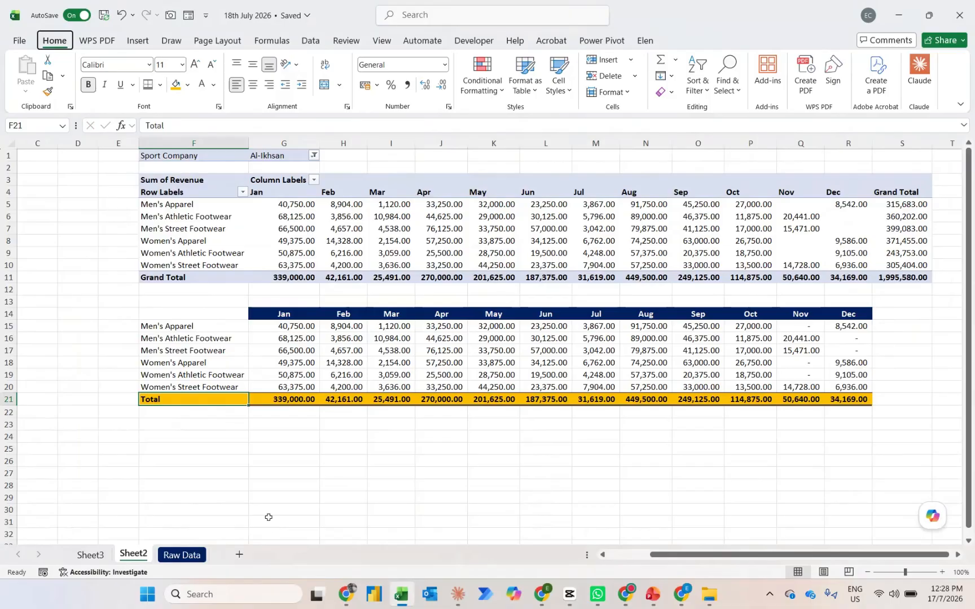
# Center the Total label in F21 on Sheet2
pyautogui.hotkey('alt', 'h')
pyautogui.press('a')
pyautogui.press('c')
# Clear the Sport Company slicer filter on Sheet3 and return to Sheet2
pyautogui.hotkey('ctrl', 'pageup')
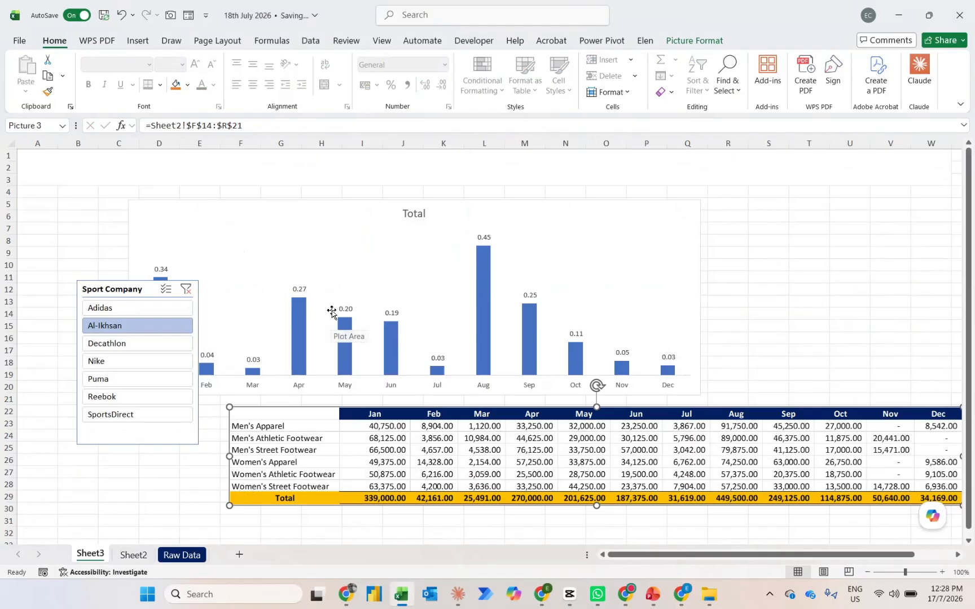
pyautogui.click(187, 288)
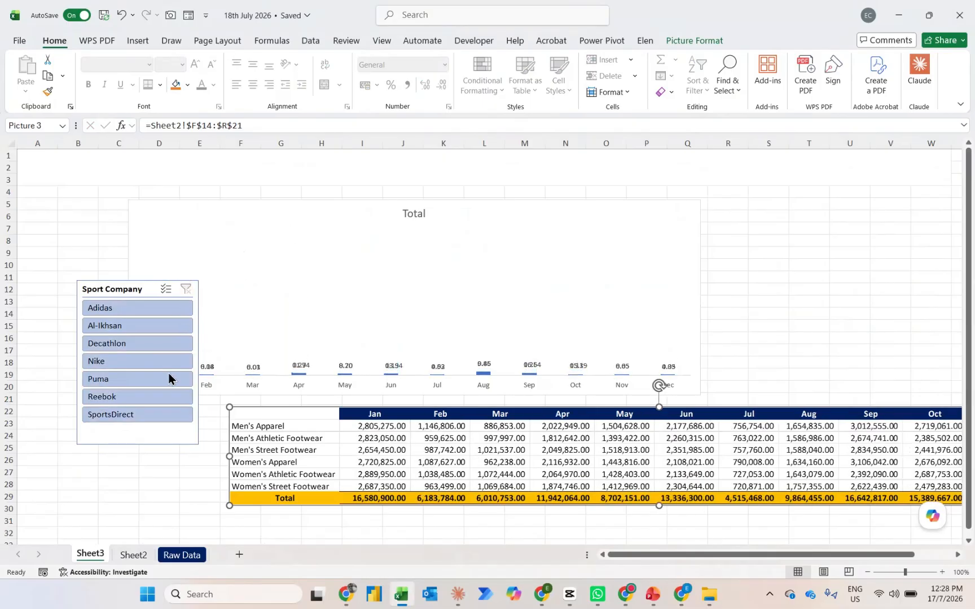
pyautogui.hotkey('ctrl', 'pagedown')
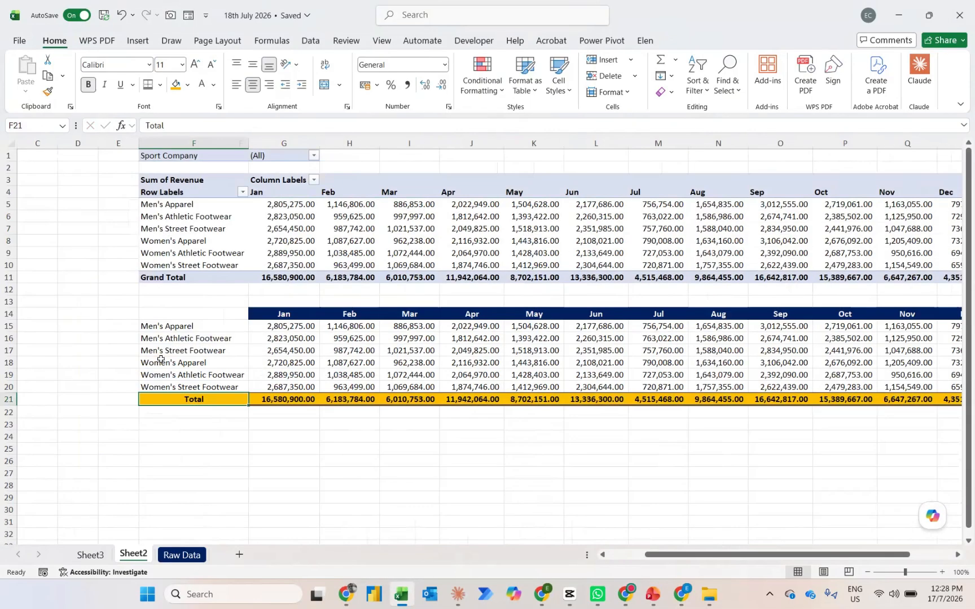
# Copy the (All) filter value from G1 into I1 on Sheet2
pyautogui.click(269, 156)
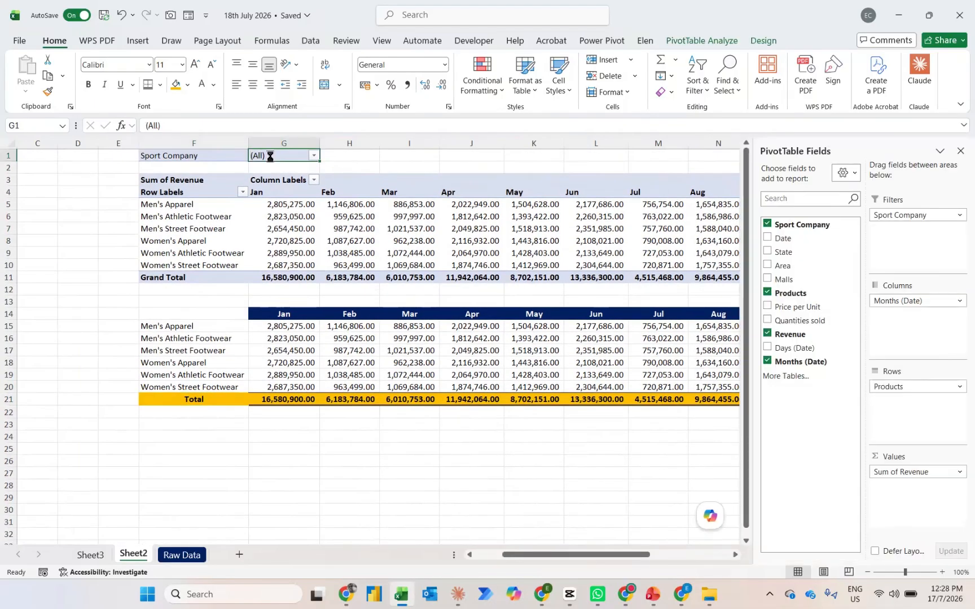
pyautogui.hotkey('ctrl', 'c')
pyautogui.press('Right')
# Enter =IF(G1=I1,"Overall Products",G1) in J1 on Sheet2
pyautogui.press('Right')
pyautogui.hotkey('ctrl', 'v')
pyautogui.press('Right')
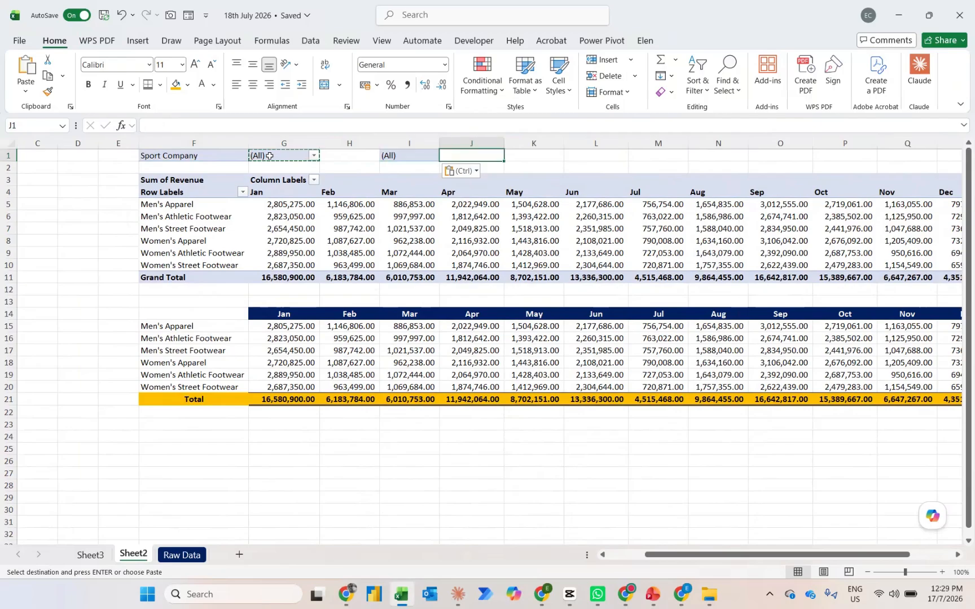
pyautogui.write('=IF(')
pyautogui.press('Left')
pyautogui.press('Left')
pyautogui.press('Left')
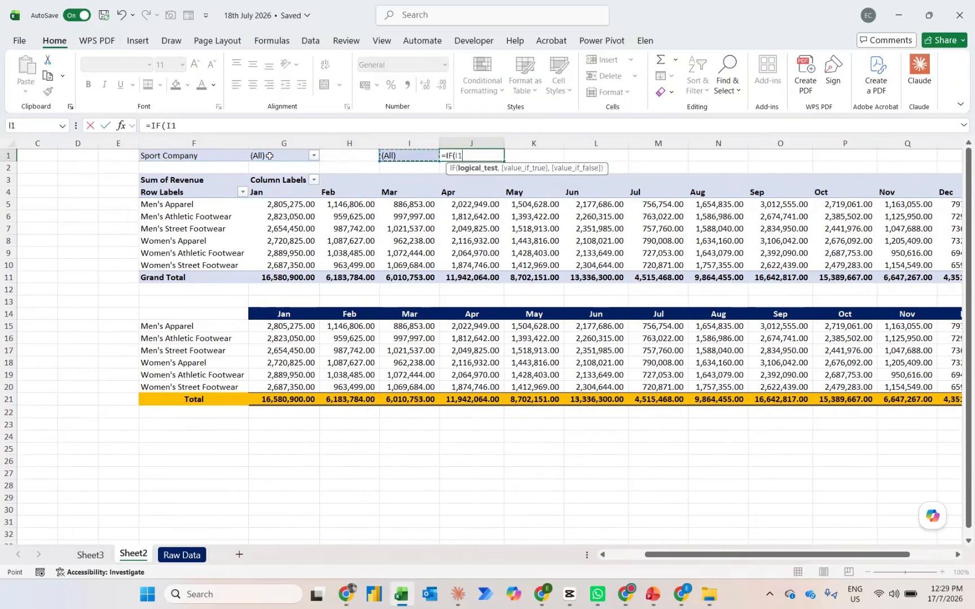
pyautogui.write('=')
pyautogui.press('Left')
pyautogui.write(',"')
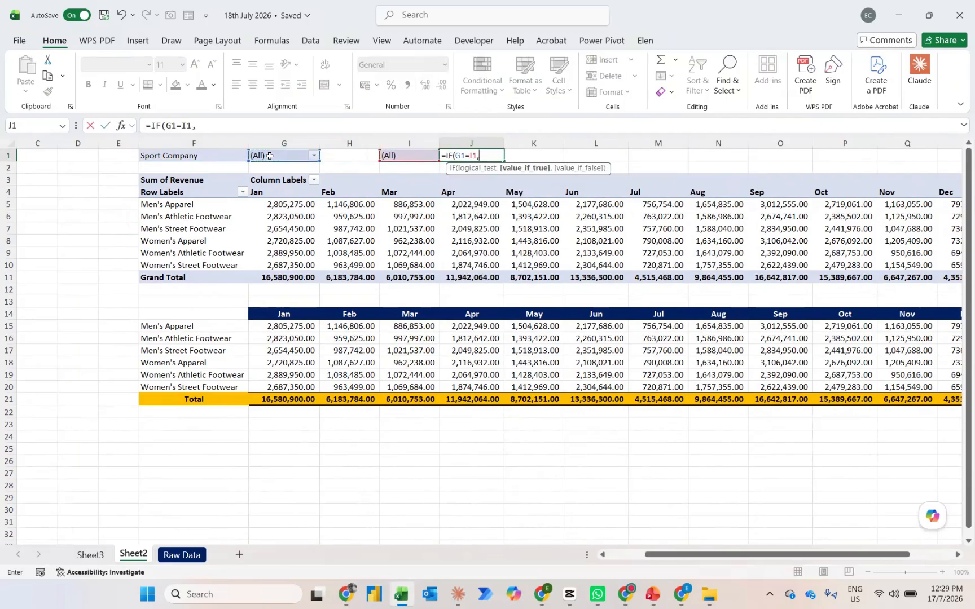
pyautogui.press('capslock')
pyautogui.write('O')
pyautogui.press('capslock')
pyautogui.write('verall ')
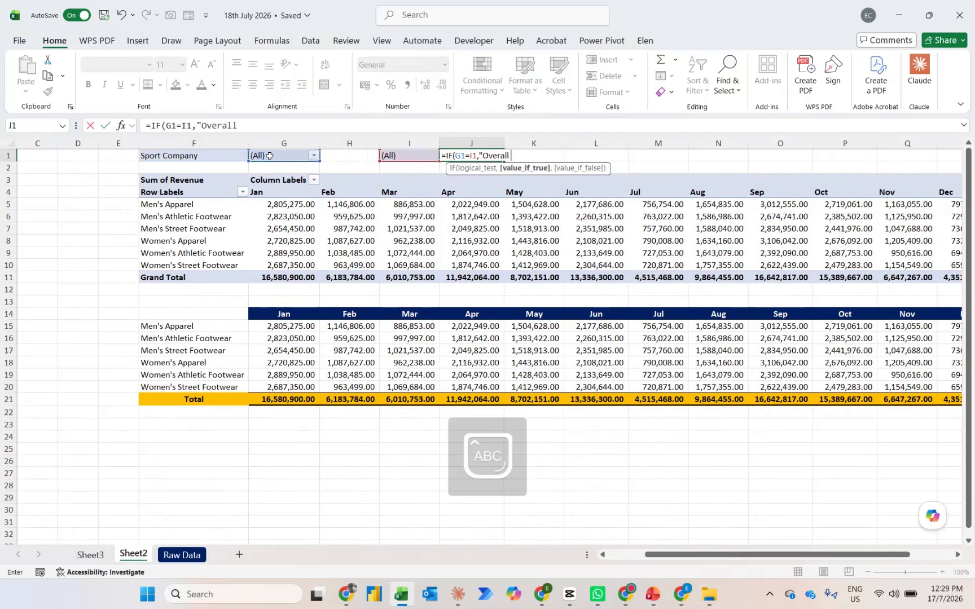
pyautogui.write('Products"')
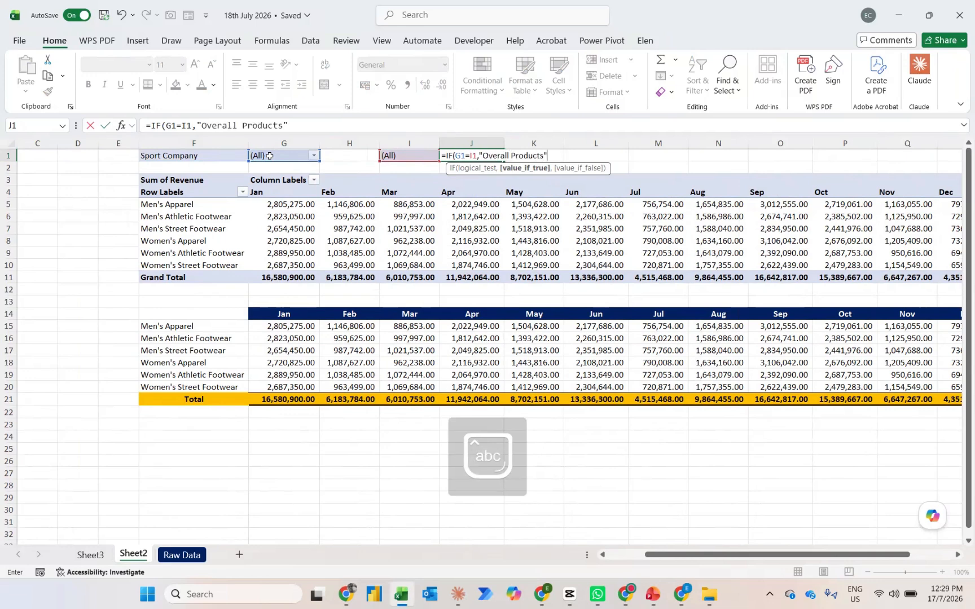
pyautogui.write(',g1')
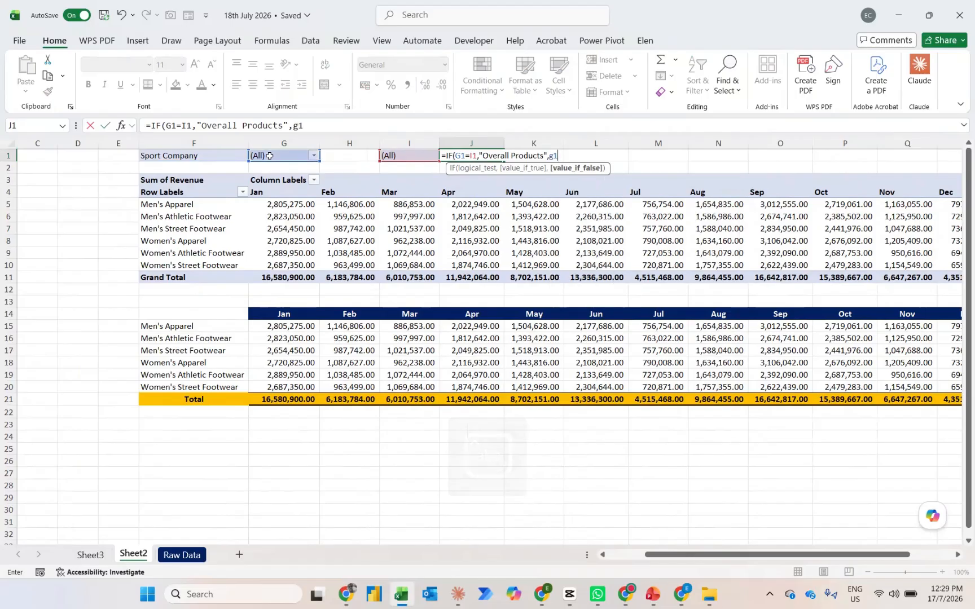
pyautogui.press('Return')
pyautogui.press('Up')
# Set the font size of the merged title cell A1 on Sheet3 to 40
pyautogui.hotkey('ctrl', 'pageup')
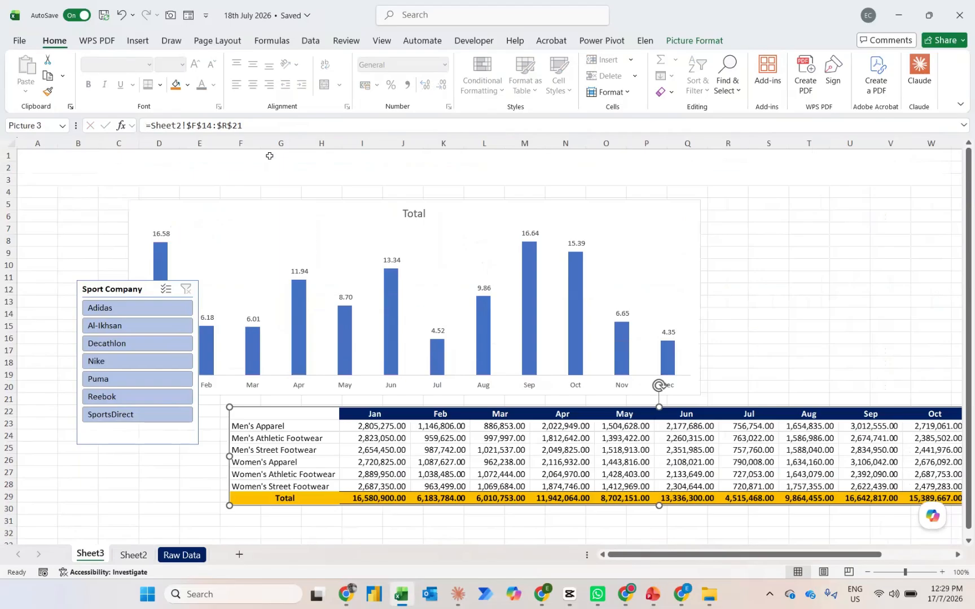
pyautogui.click(333, 172)
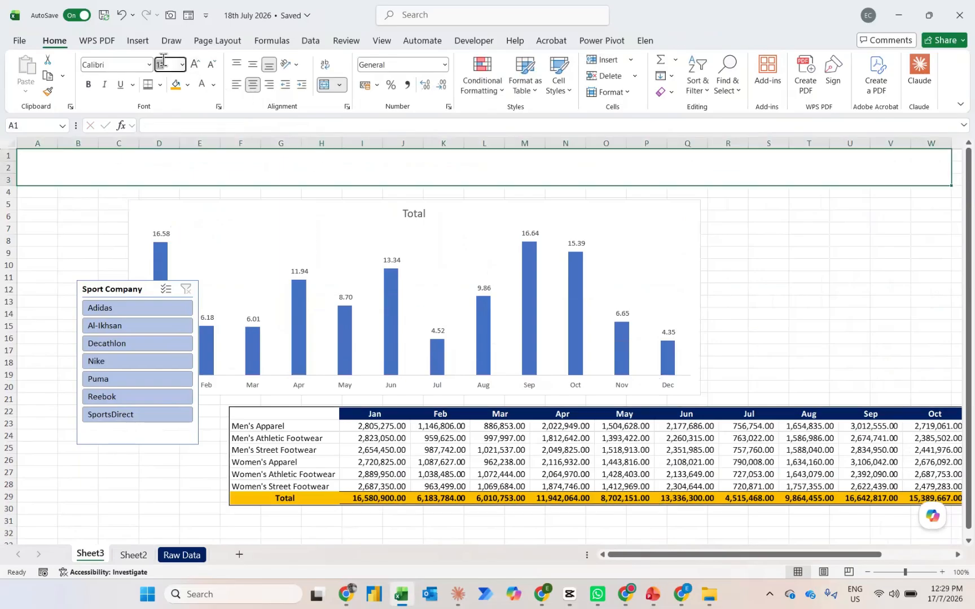
pyautogui.write('40')
pyautogui.press('Return')
# Enter the dynamic title formula ="Sales of "&Sheet2!J1 in the merged cell A1 on Sheet3
pyautogui.write('=')
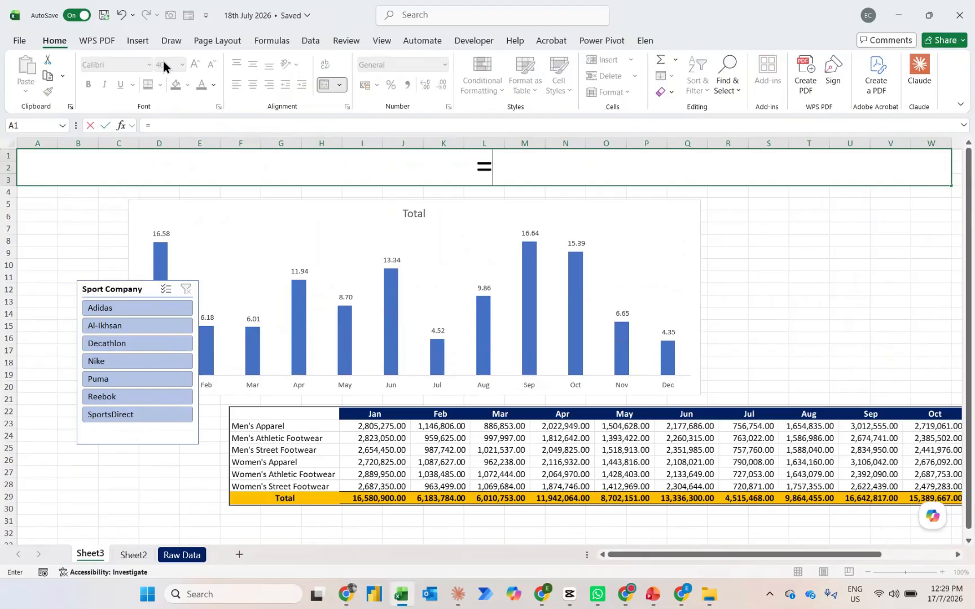
pyautogui.write('"Sales of Ov')
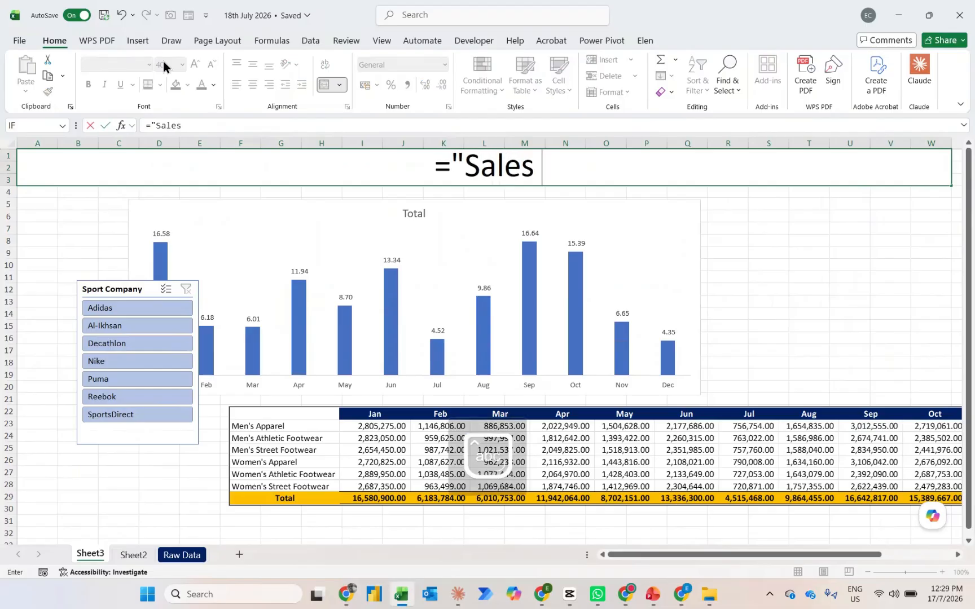
pyautogui.press('BackSpace')
pyautogui.press('BackSpace')
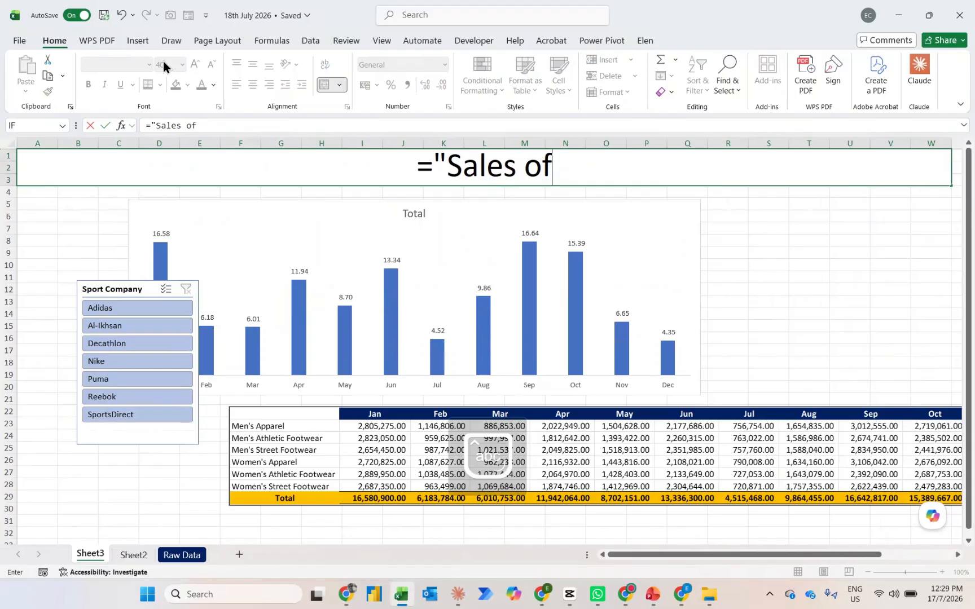
pyautogui.write('"*')
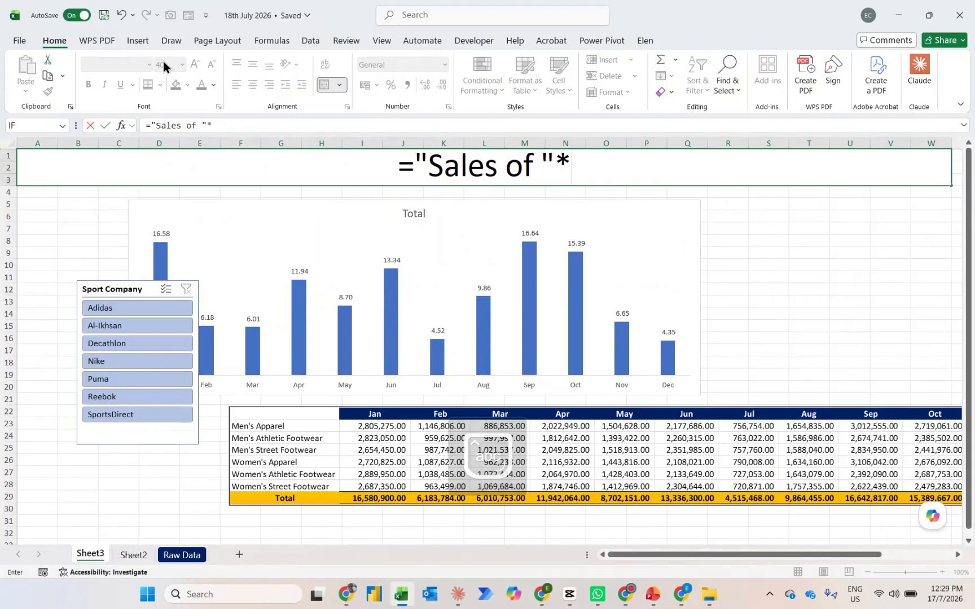
pyautogui.press('BackSpace')
pyautogui.write('&')
pyautogui.hotkey('ctrl', 'pagedown')
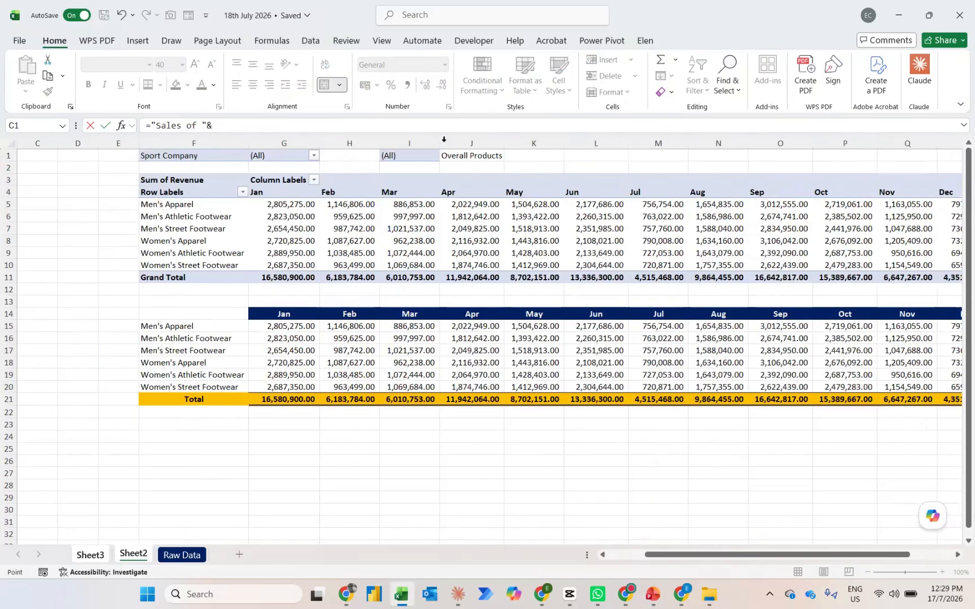
pyautogui.click(454, 162)
pyautogui.press('Return')
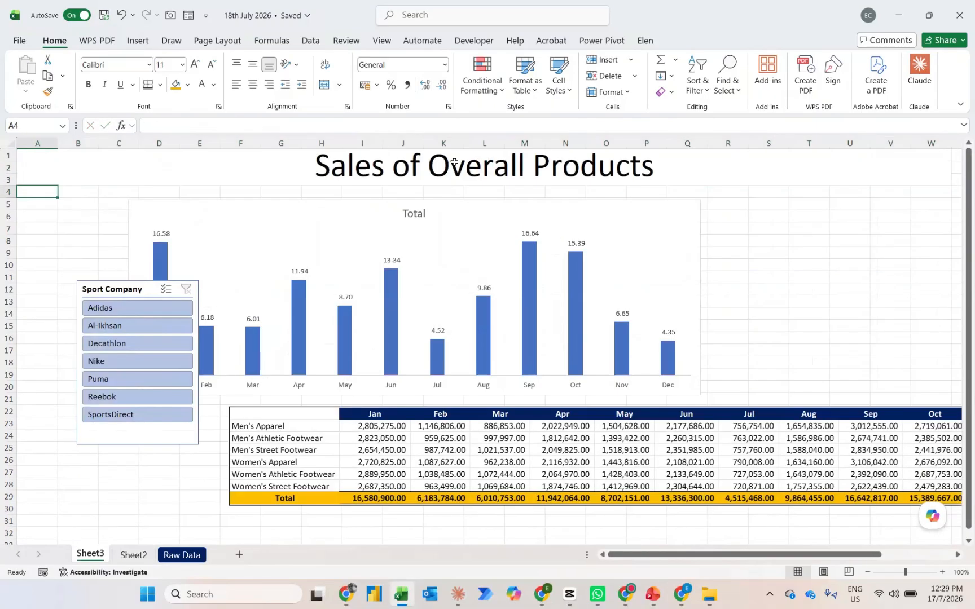
# Filter the slicer by Adidas, Al-Ikhsan, Decathlon and Nike in turn to check the dynamic title
pyautogui.click(311, 177)
pyautogui.click(107, 310)
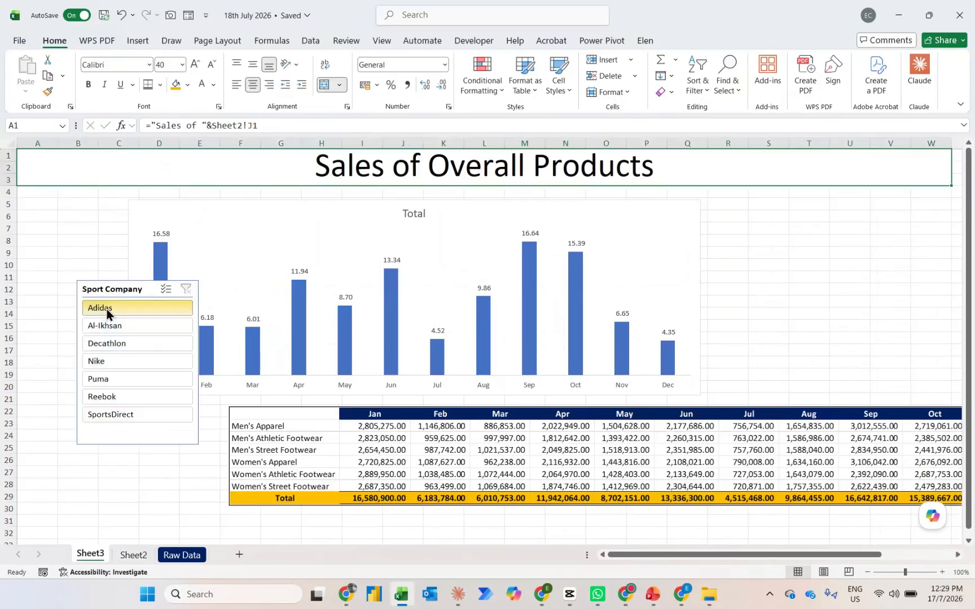
pyautogui.click(104, 322)
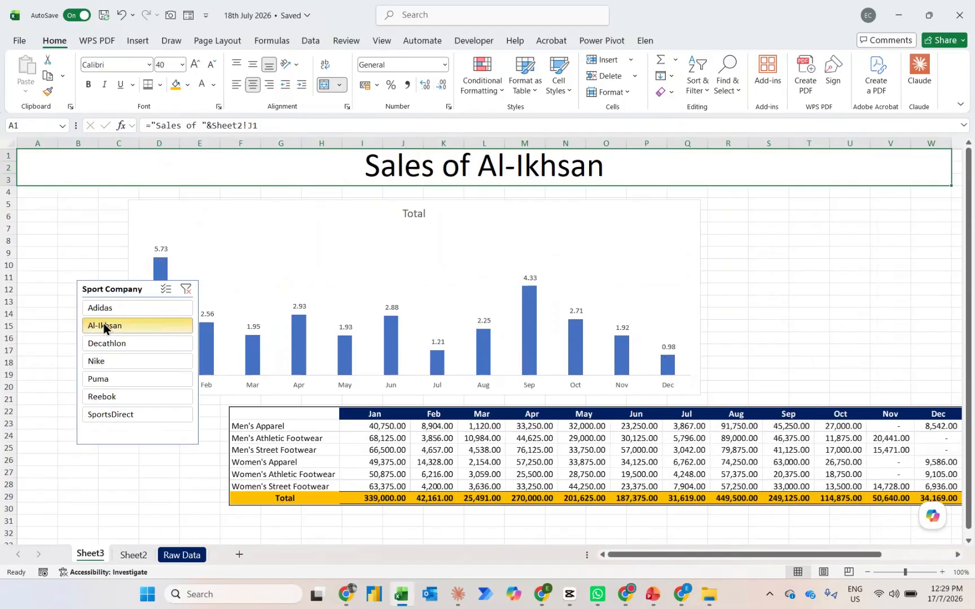
pyautogui.click(104, 344)
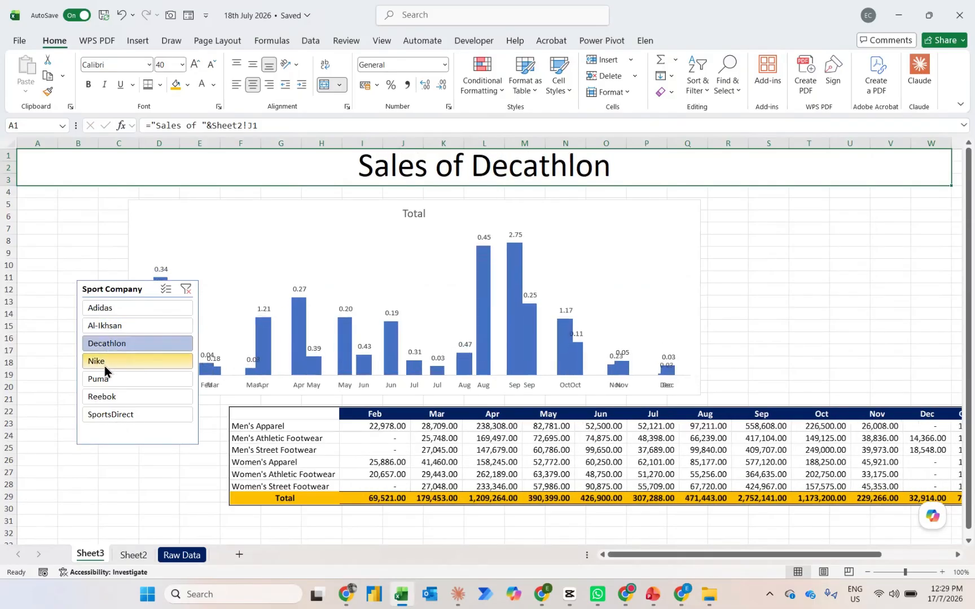
pyautogui.click(104, 363)
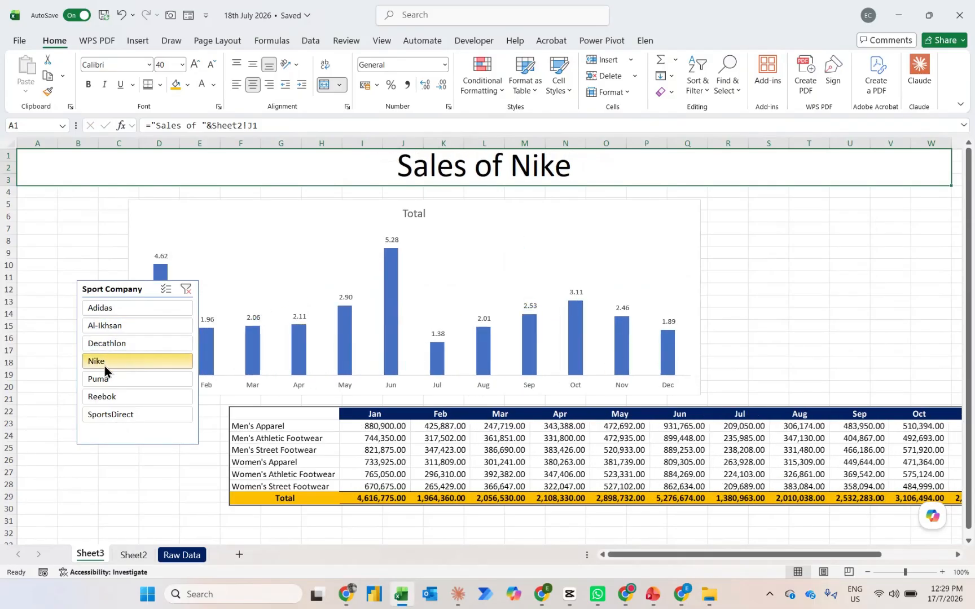
# Move the slicer to columns A–C just below the title, place the chart beside it, and close the PivotChart field list
pyautogui.moveTo(105, 292); pyautogui.dragTo(50, 204)
pyautogui.moveTo(190, 206); pyautogui.dragTo(217, 193)
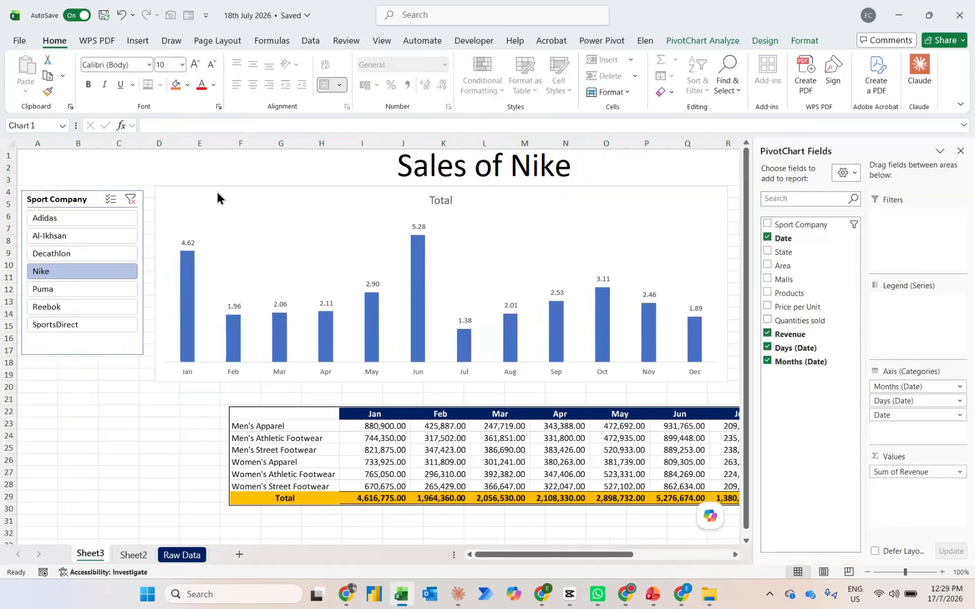
pyautogui.click(960, 150)
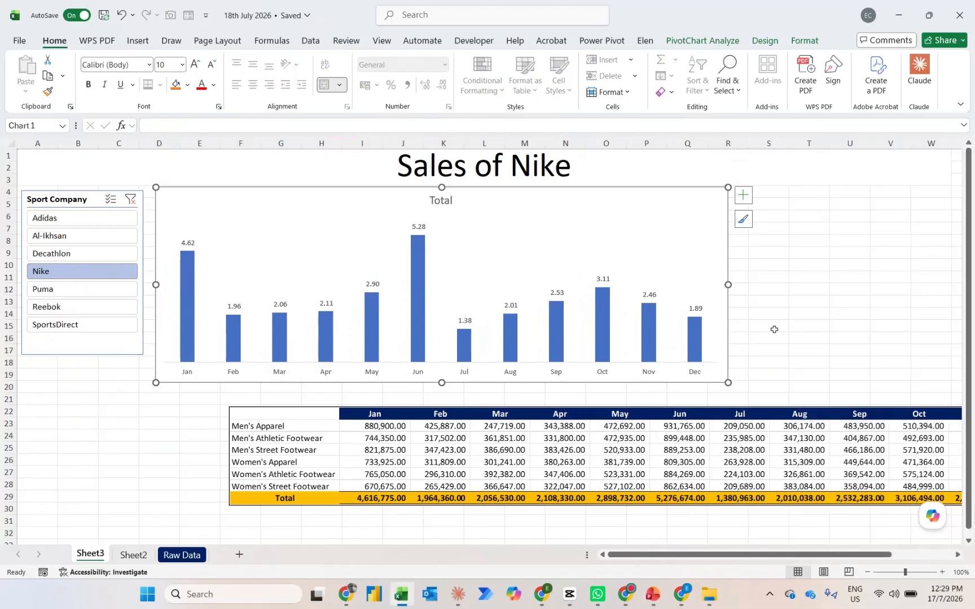
# Widen the chart to about column W below the title and move the linked table picture beneath it, starting near B21
pyautogui.moveTo(729, 384); pyautogui.dragTo(936, 378)
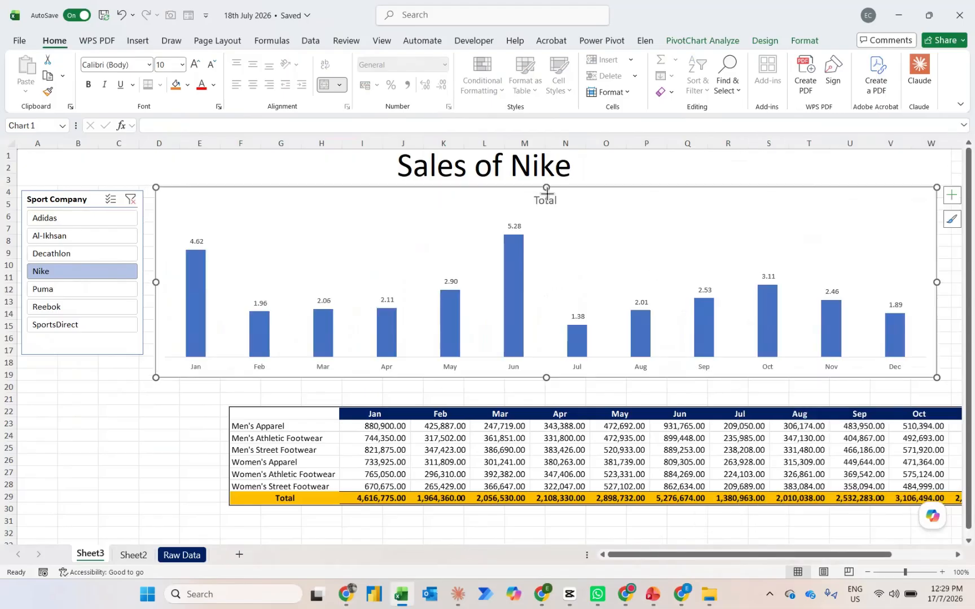
pyautogui.moveTo(546, 189); pyautogui.dragTo(600, 195)
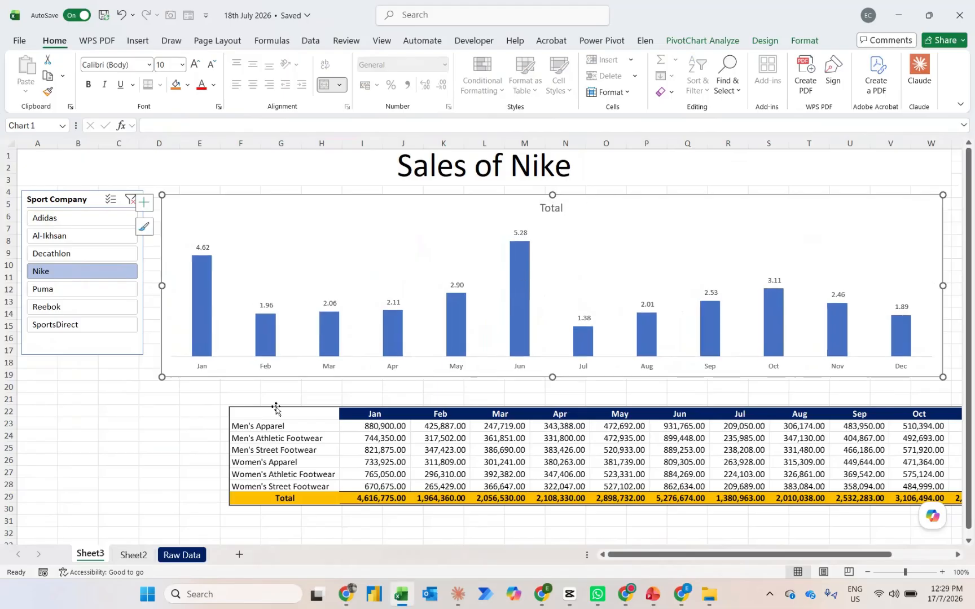
pyautogui.click(239, 418)
pyautogui.moveTo(265, 412); pyautogui.dragTo(97, 404)
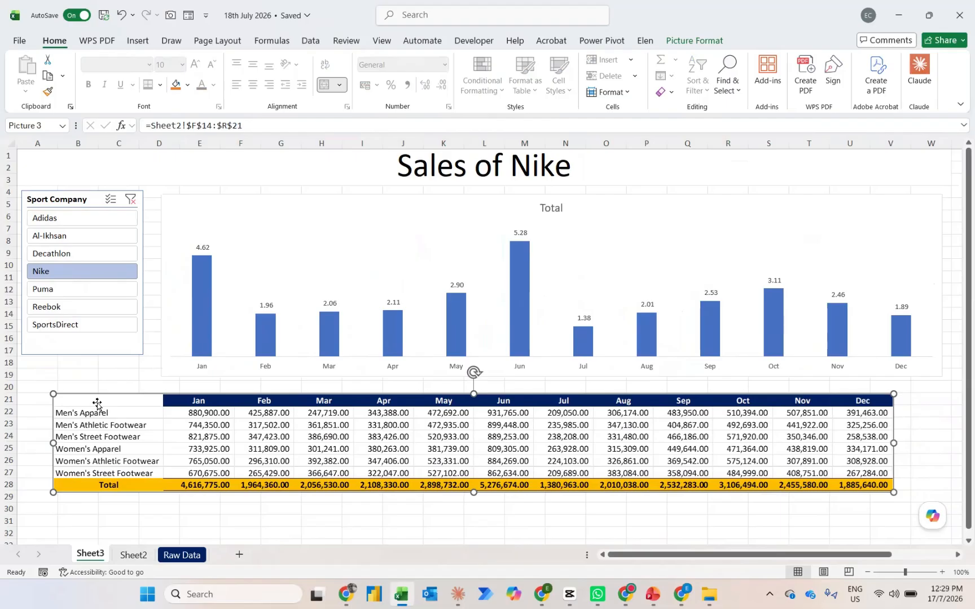
# Filter the slicer by Puma and then SportsDirect, check the title, chart and table, and return to Sheet2
pyautogui.click(46, 289)
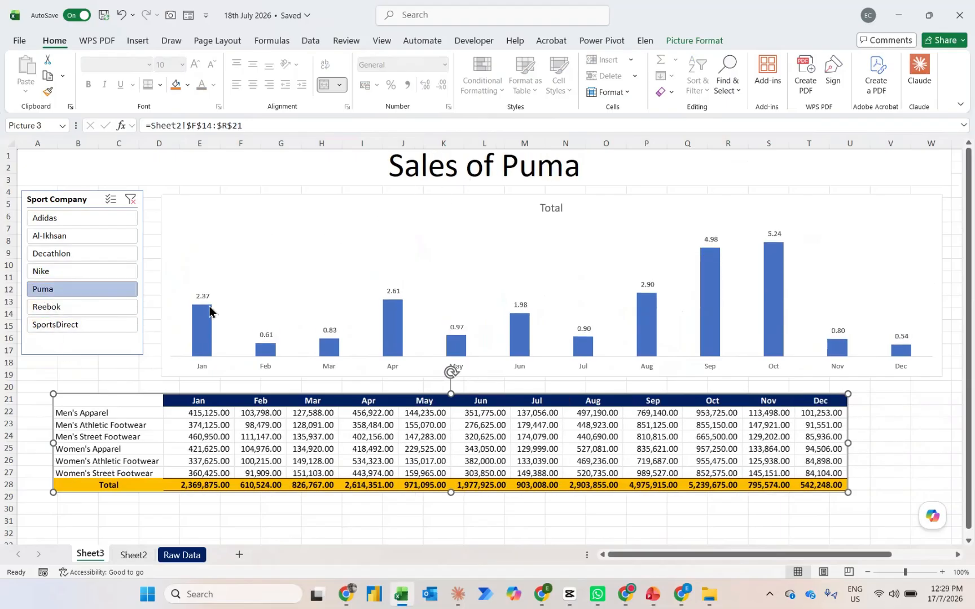
pyautogui.click(77, 332)
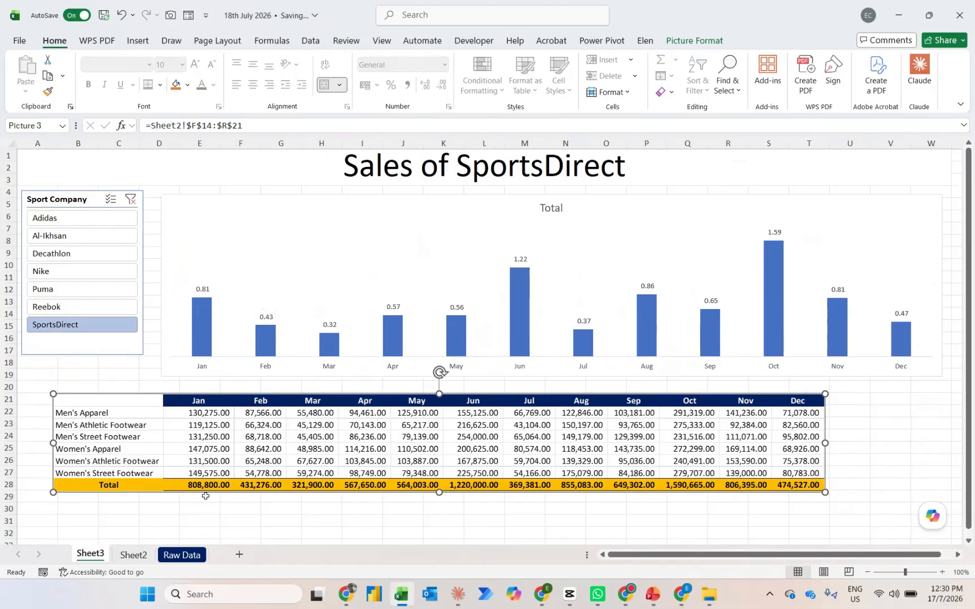
pyautogui.hotkey('ctrl', 'pagedown')
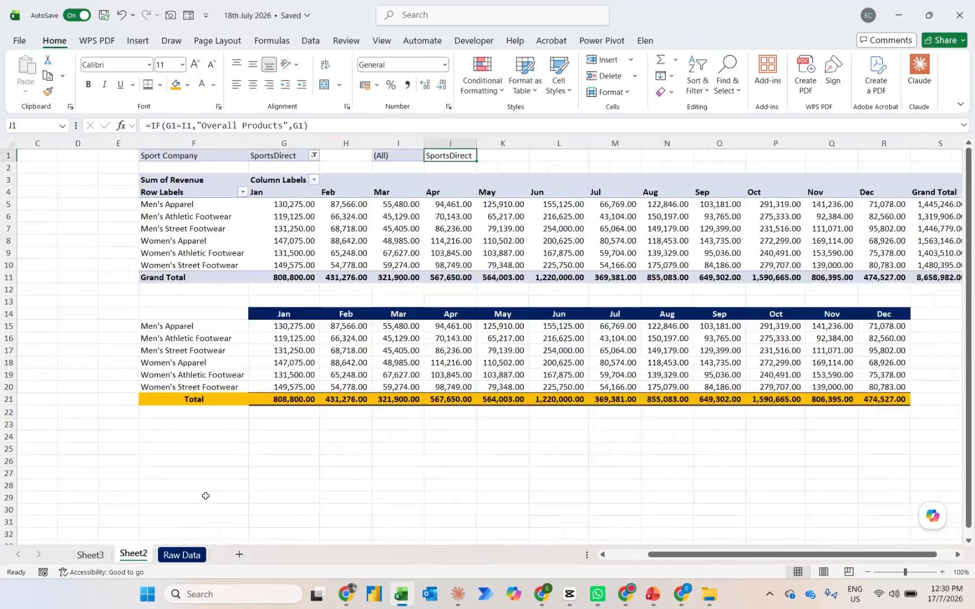
# Remove the decimal places from the monthly figures and totals in G15:R21 on Sheet2
pyautogui.click(304, 328)
pyautogui.hotkey('ctrl', 'shift', 'Down')
pyautogui.hotkey('ctrl', 'shift', 'Right')
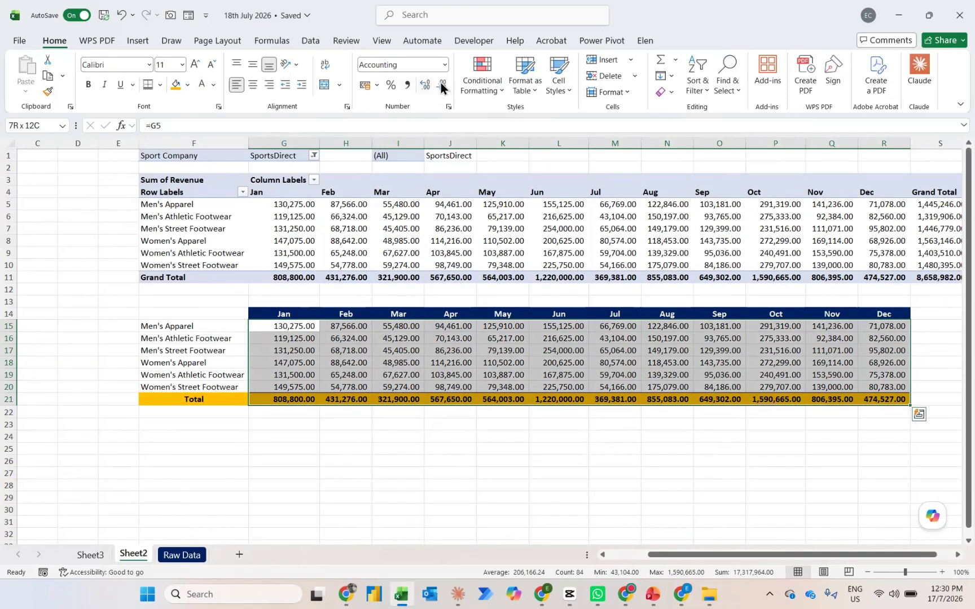
pyautogui.click(442, 85)
pyautogui.click(442, 85)
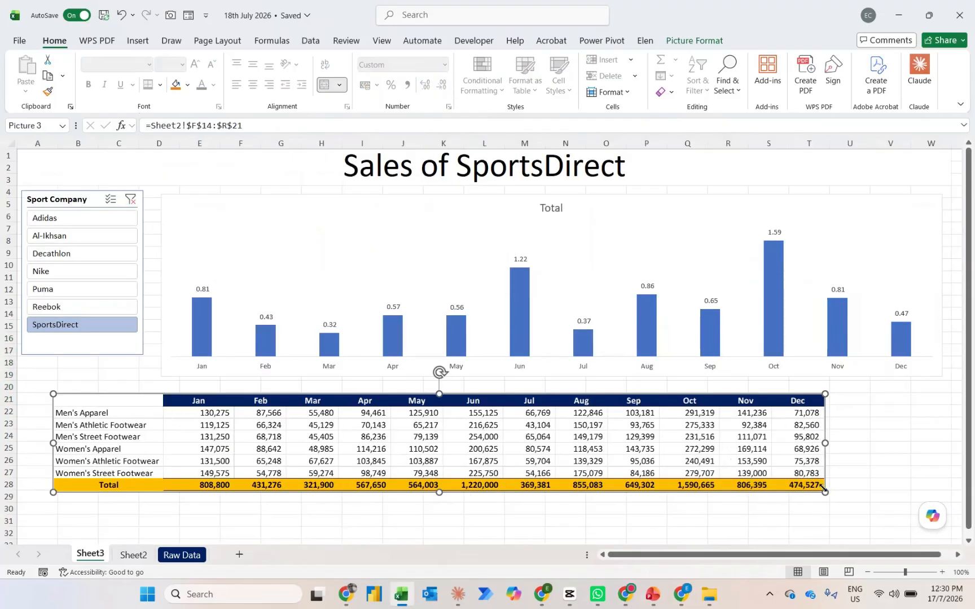
# Enlarge the linked table picture on Sheet3, shift it to span about columns B to V under the chart, and return to its source table
pyautogui.moveTo(824, 491); pyautogui.dragTo(892, 501)
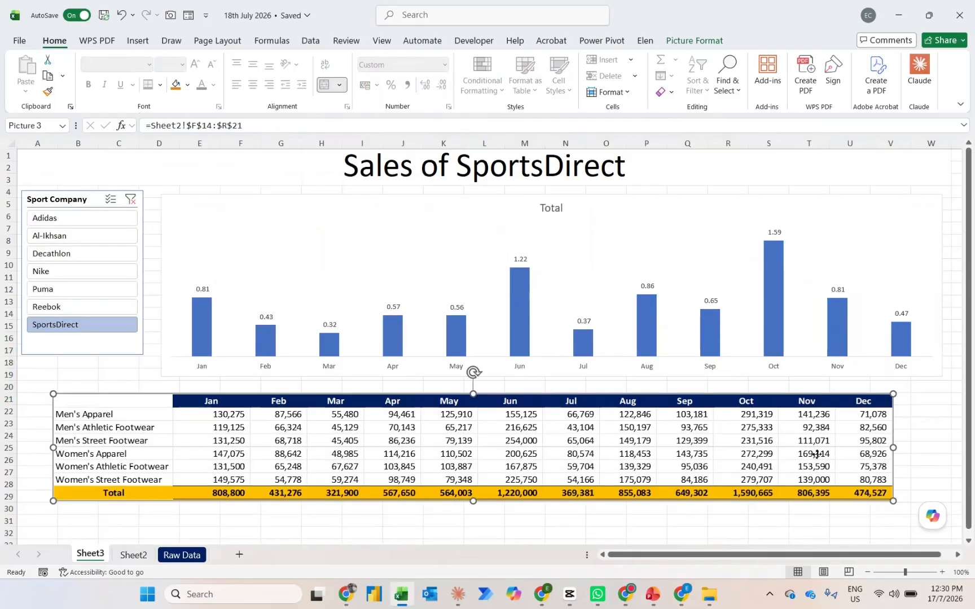
pyautogui.moveTo(814, 454); pyautogui.dragTo(841, 457)
pyautogui.doubleClick(842, 458)
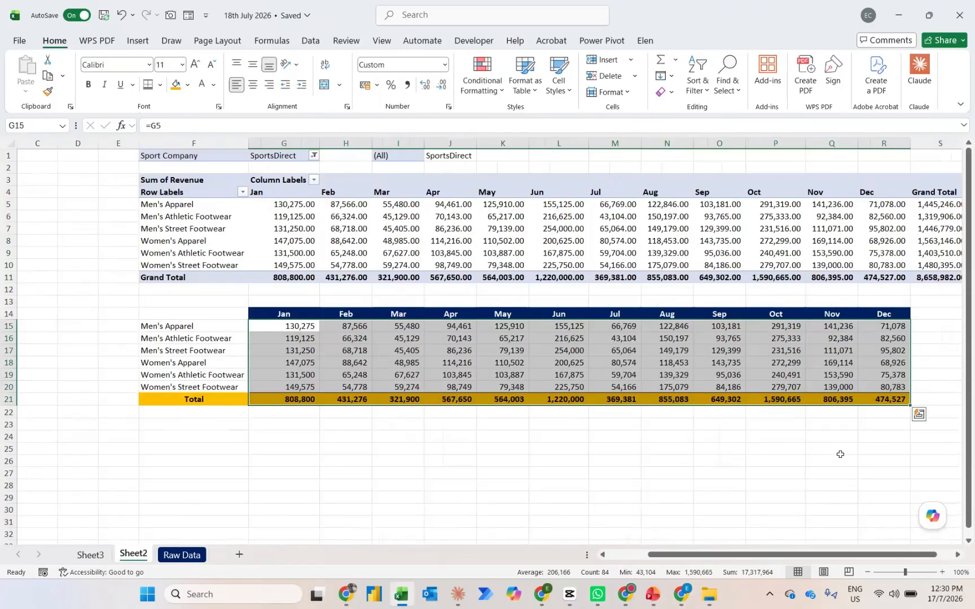
# Hide the gridlines on Sheet2 and on the Sheet3 dashboard
pyautogui.click(385, 447)
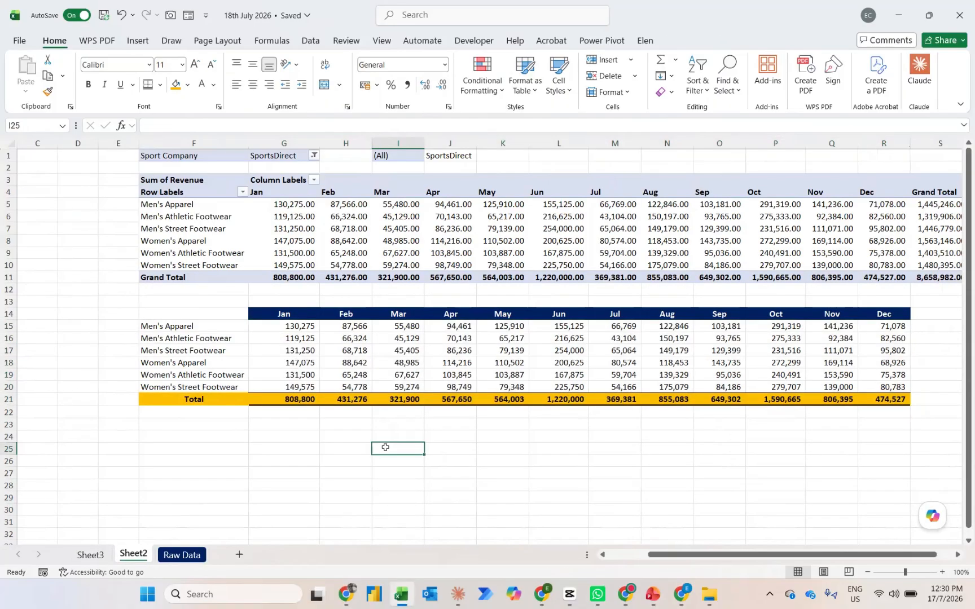
pyautogui.click(386, 45)
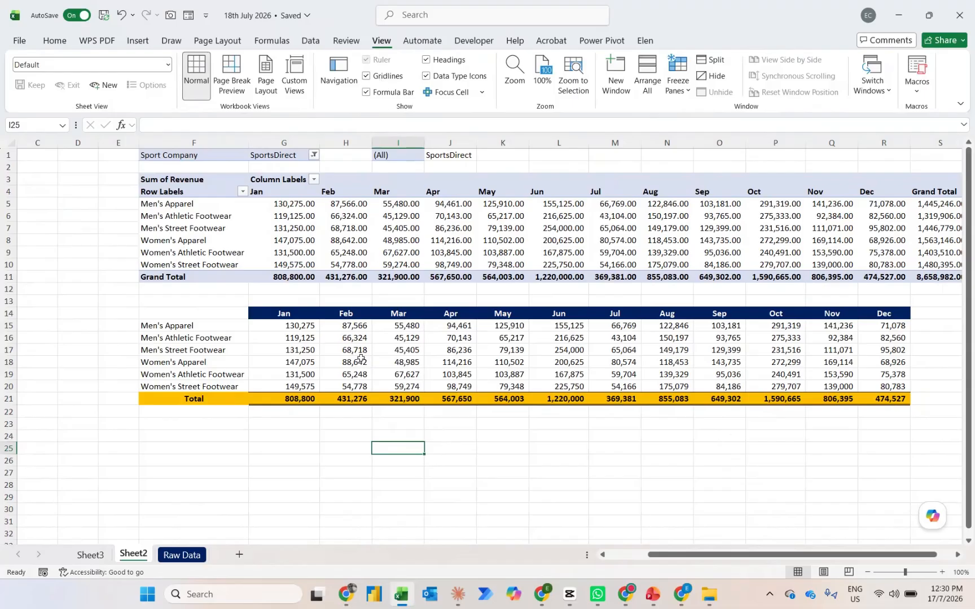
pyautogui.hotkey('alt', 'w')
pyautogui.press('v')
pyautogui.press('g')
pyautogui.hotkey('ctrl', 'pageup')
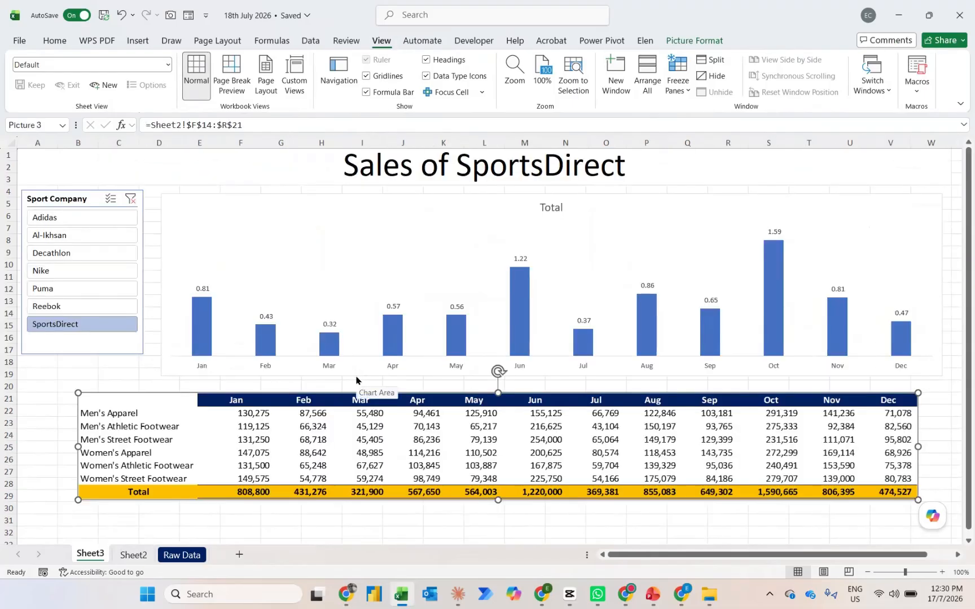
pyautogui.press('alt')
pyautogui.press('w')
pyautogui.press('v')
pyautogui.press('g')
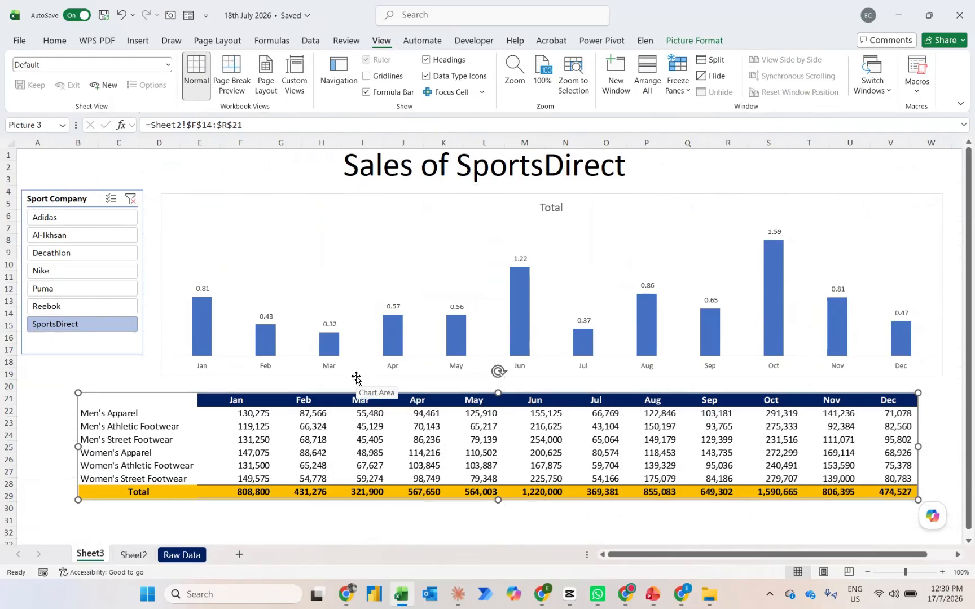
# Give the merged dashboard title a Dark Blue fill with white bold text
pyautogui.click(322, 160)
pyautogui.click(63, 41)
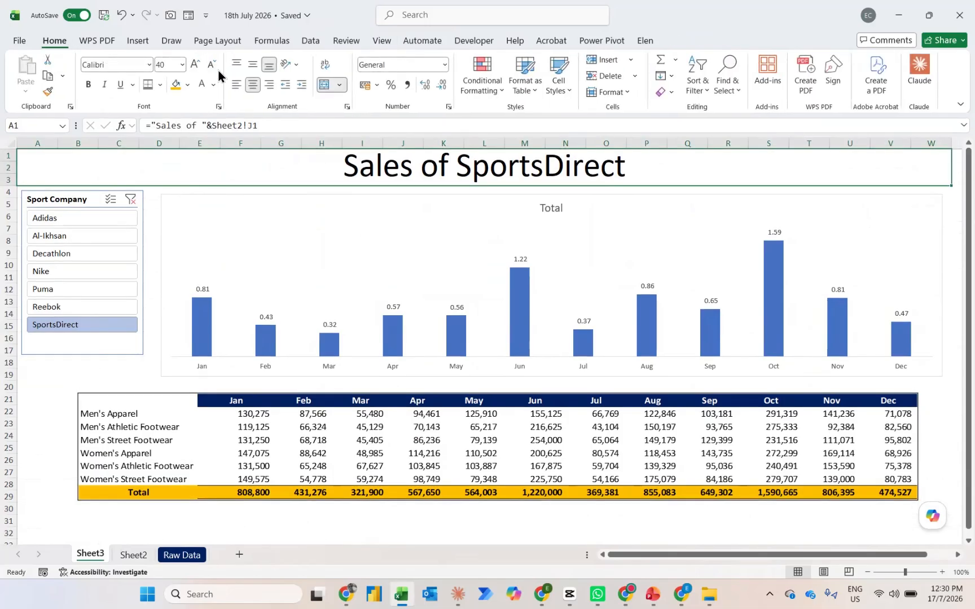
pyautogui.click(187, 86)
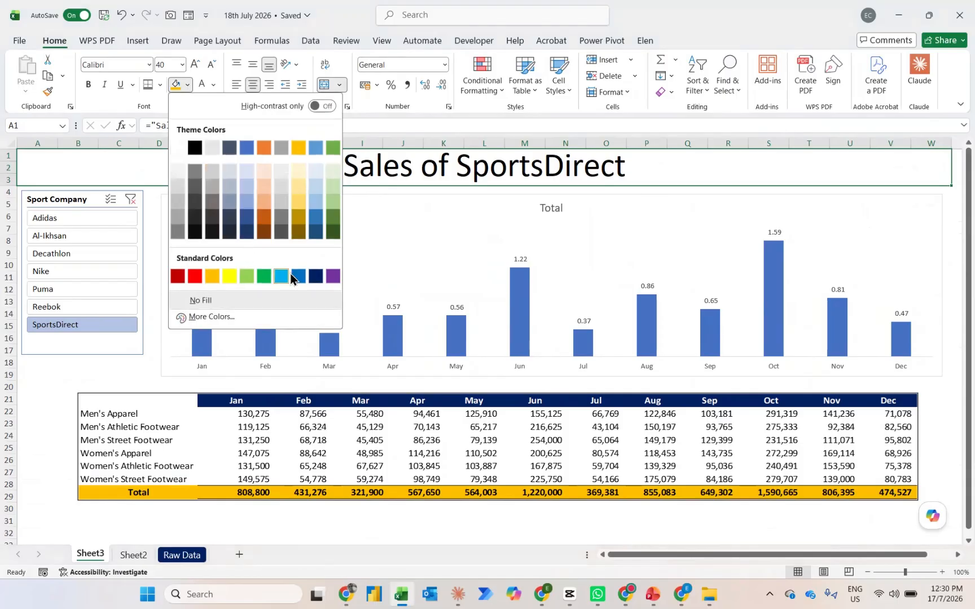
pyautogui.click(315, 276)
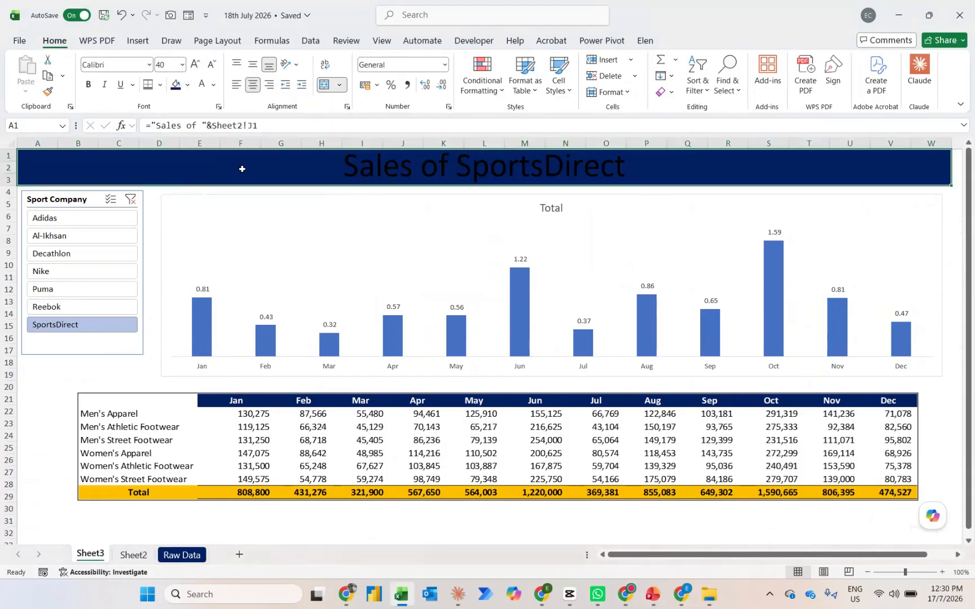
pyautogui.click(201, 85)
pyautogui.hotkey('ctrl', 'b')
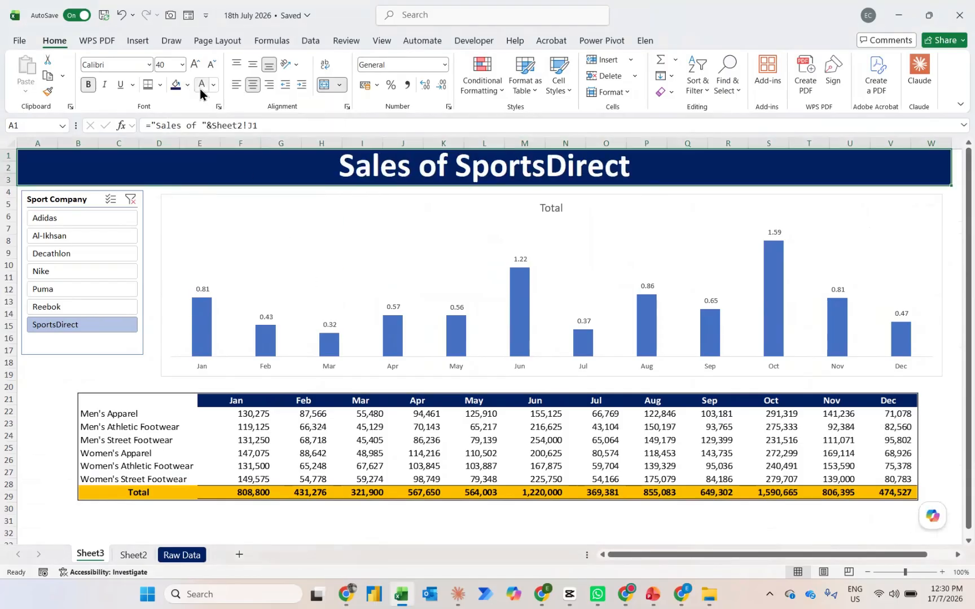
# Recolor all the chart's columns with a Dark Blue fill
pyautogui.click(515, 305)
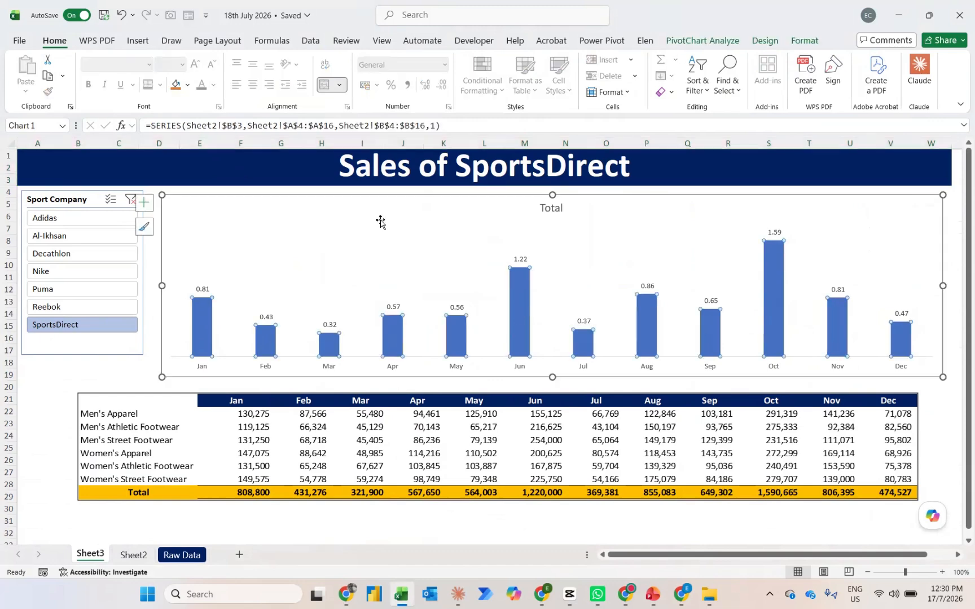
pyautogui.click(187, 90)
pyautogui.click(314, 296)
# Apply the first dark blue slicer style to the Sport Company slicer and resize it to 2.61" high by 2.17" wide
pyautogui.click(67, 197)
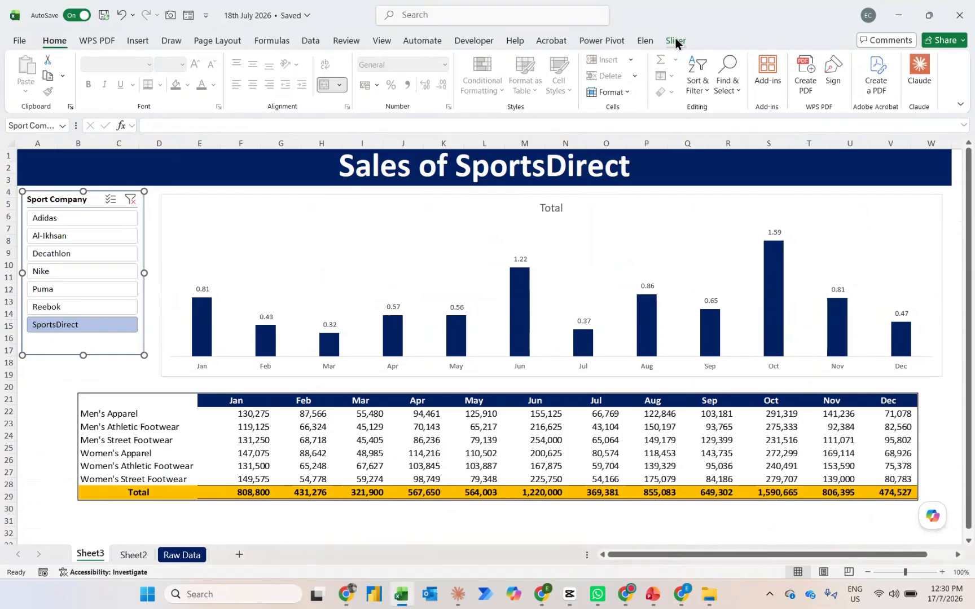
pyautogui.click(675, 38)
pyautogui.click(397, 89)
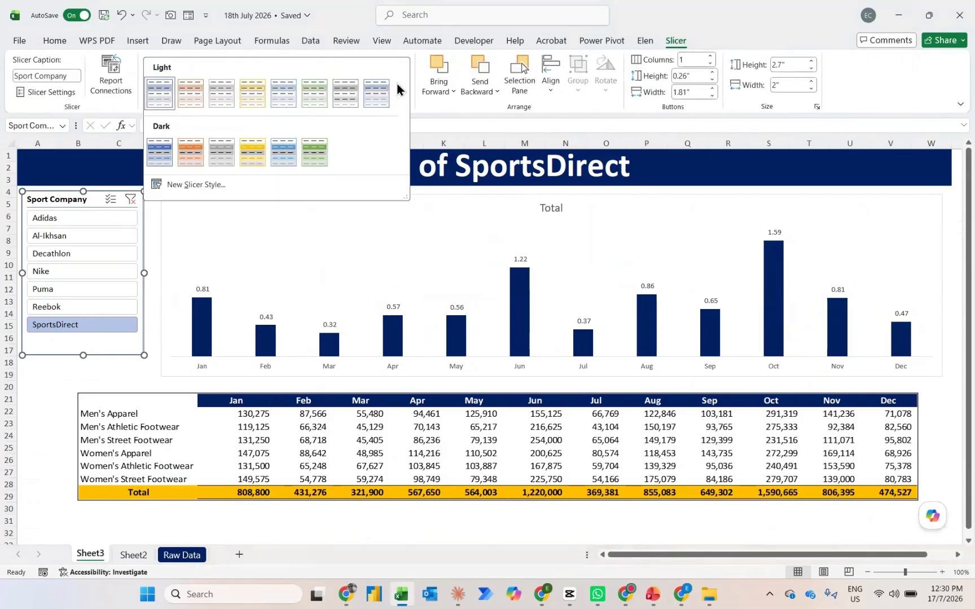
pyautogui.click(151, 150)
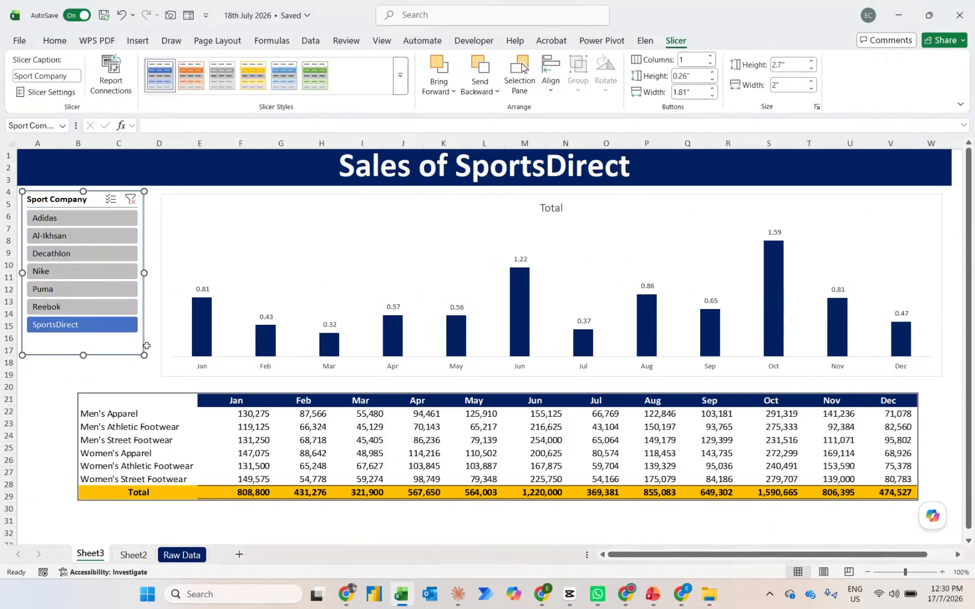
pyautogui.moveTo(144, 355); pyautogui.dragTo(154, 350)
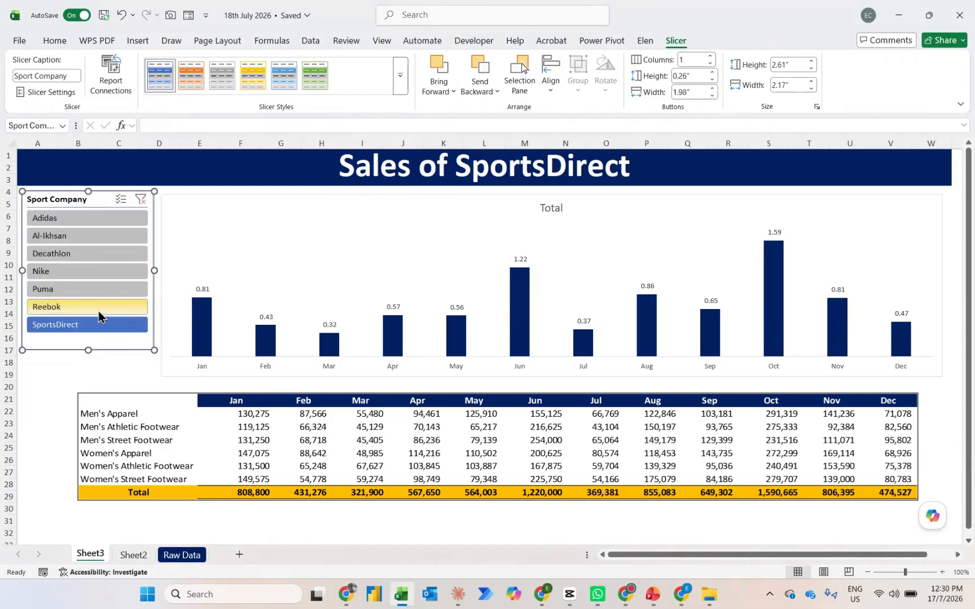
# Filter the slicer by Reebok and Puma to check the dashboard, and clear the filter to show all companies
pyautogui.click(98, 311)
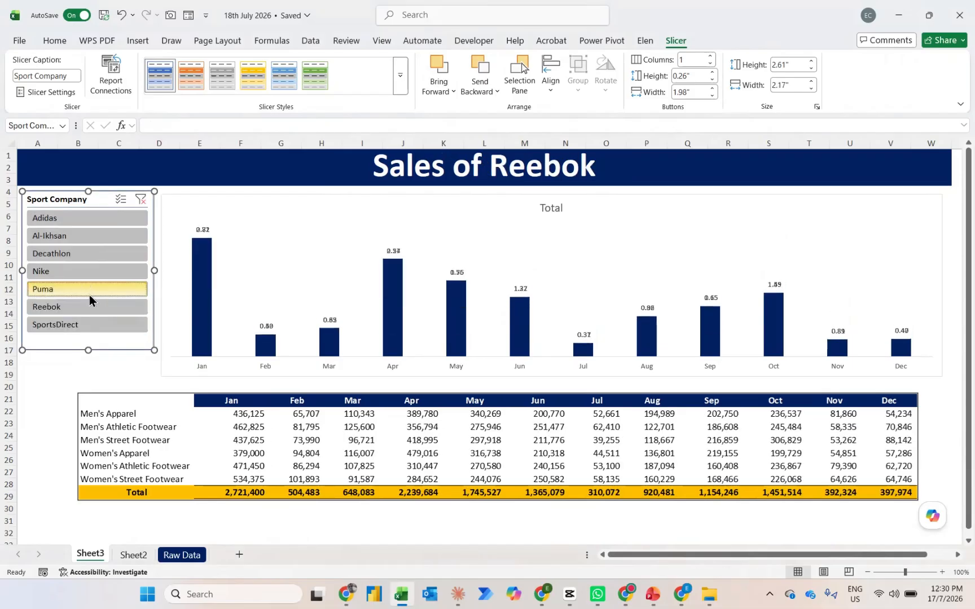
pyautogui.click(89, 293)
pyautogui.click(141, 199)
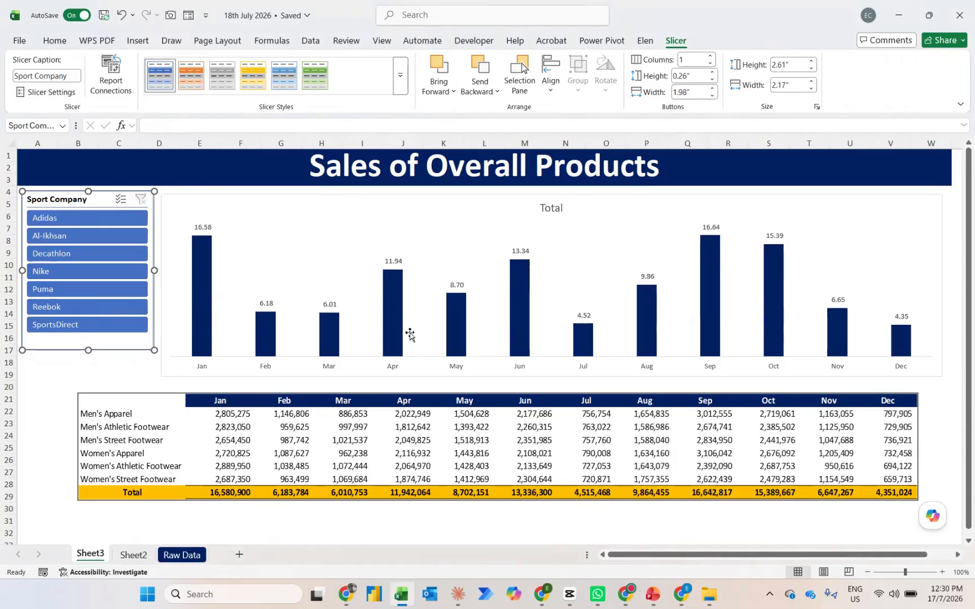
# Make the chart's month axis labels and its data labels black and bold
pyautogui.click(393, 369)
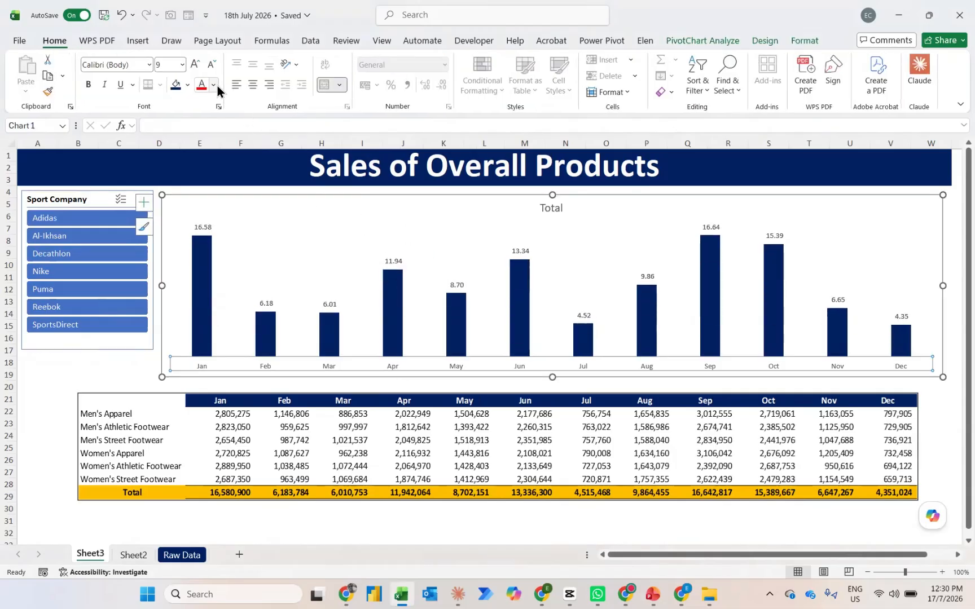
pyautogui.click(214, 85)
pyautogui.click(205, 133)
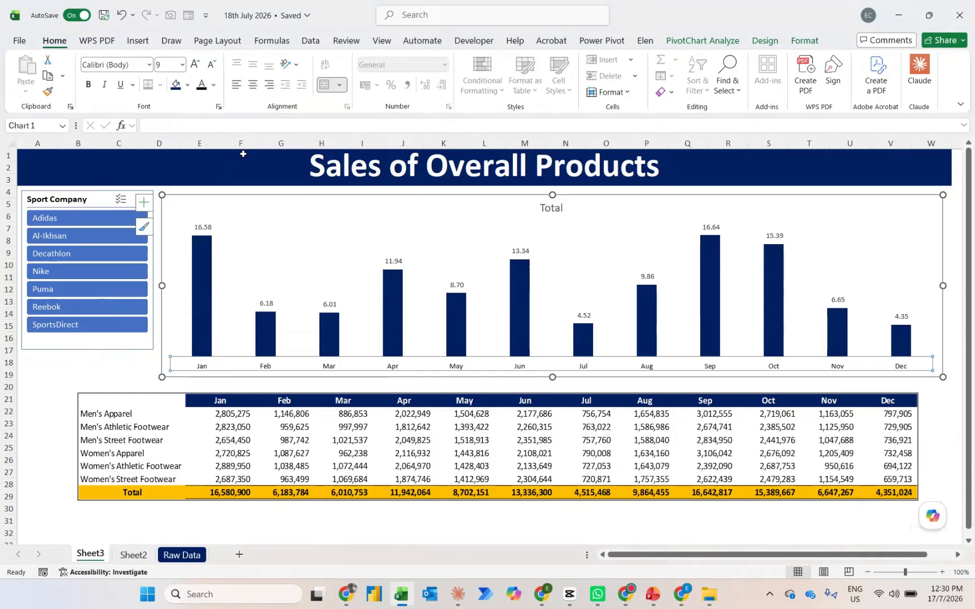
pyautogui.hotkey('ctrl', 'b')
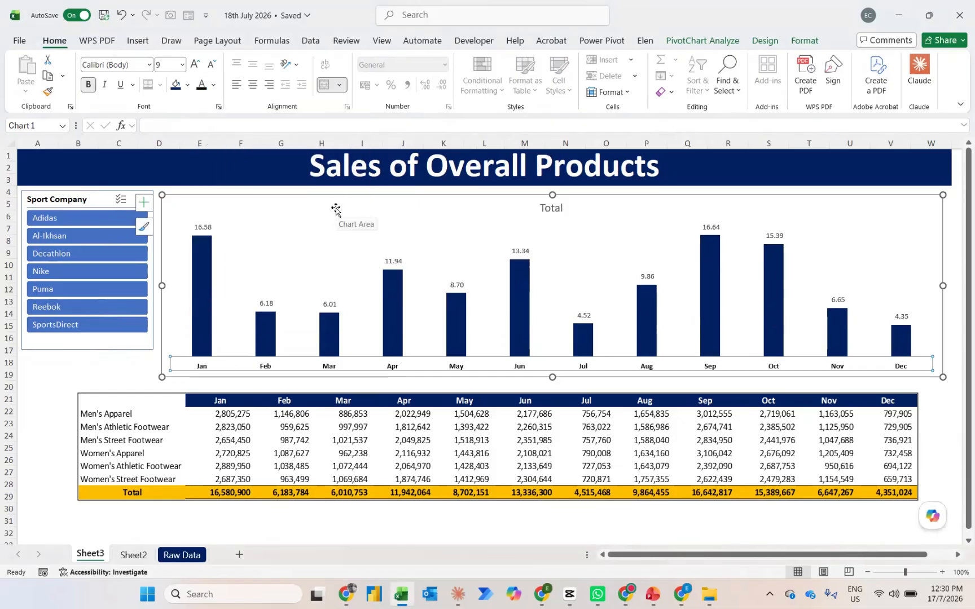
pyautogui.click(393, 259)
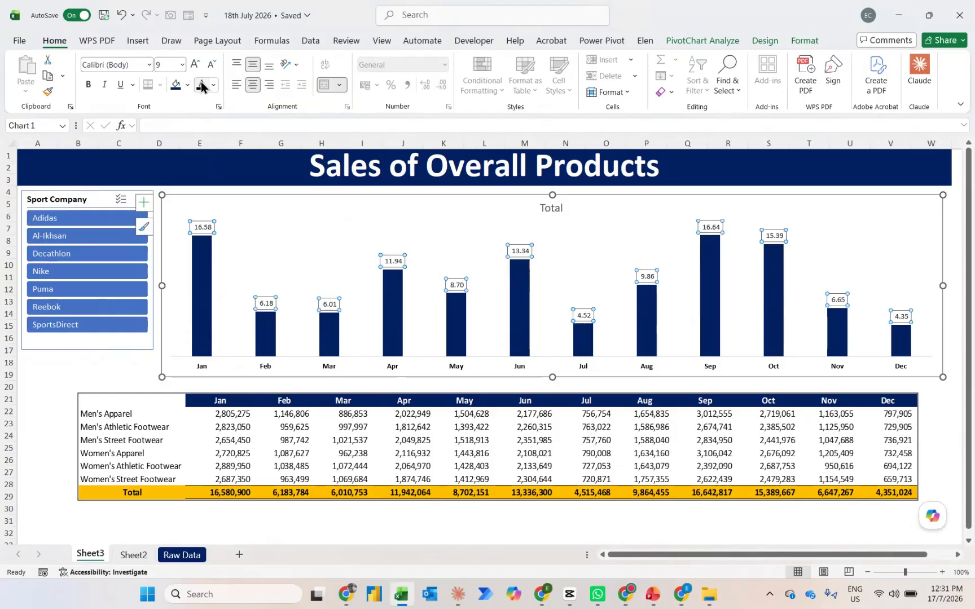
pyautogui.hotkey('ctrl', 'b')
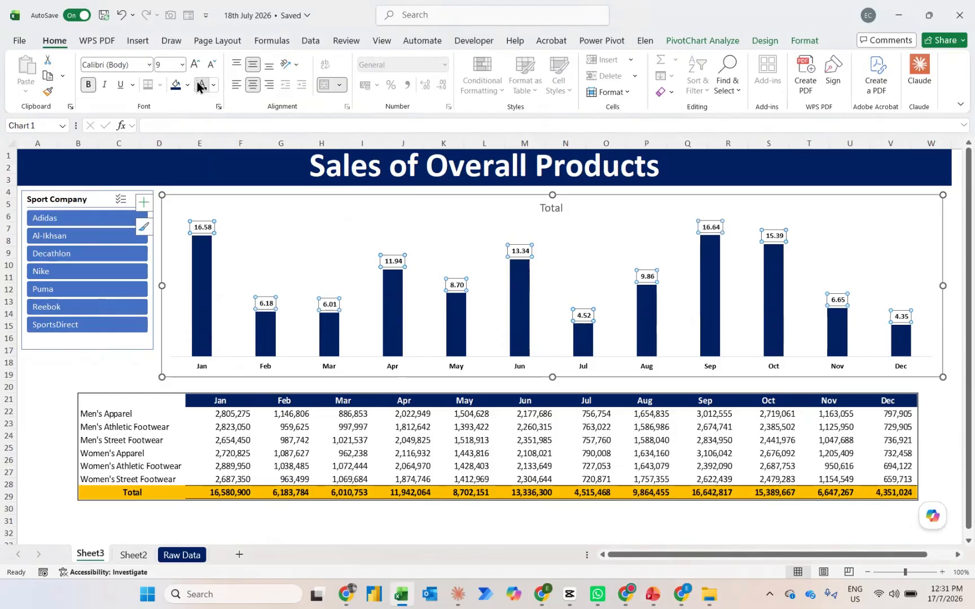
# On Sheet2, enter the chart title parts "Sales of" in F25 and the formula =J1 in F26
pyautogui.click(552, 208)
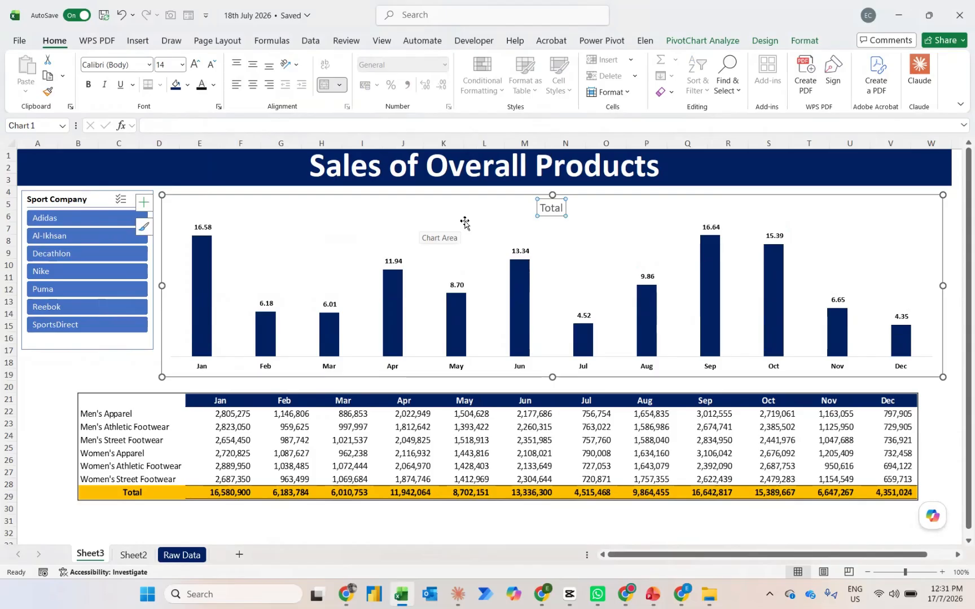
pyautogui.hotkey('ctrl', 'pagedown')
pyautogui.hotkey('ctrl', 'pagedown')
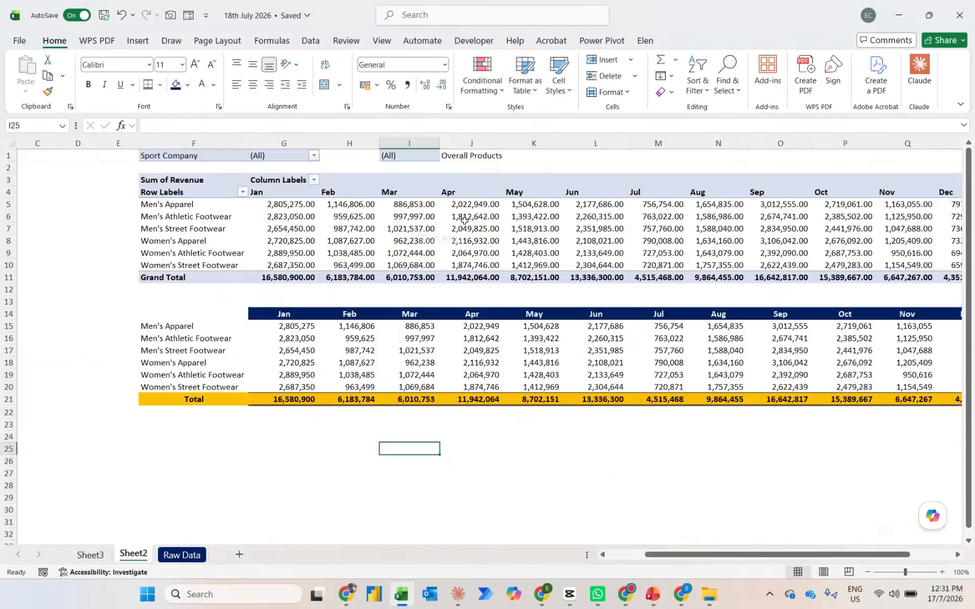
pyautogui.hotkey('ctrl', 'pageup')
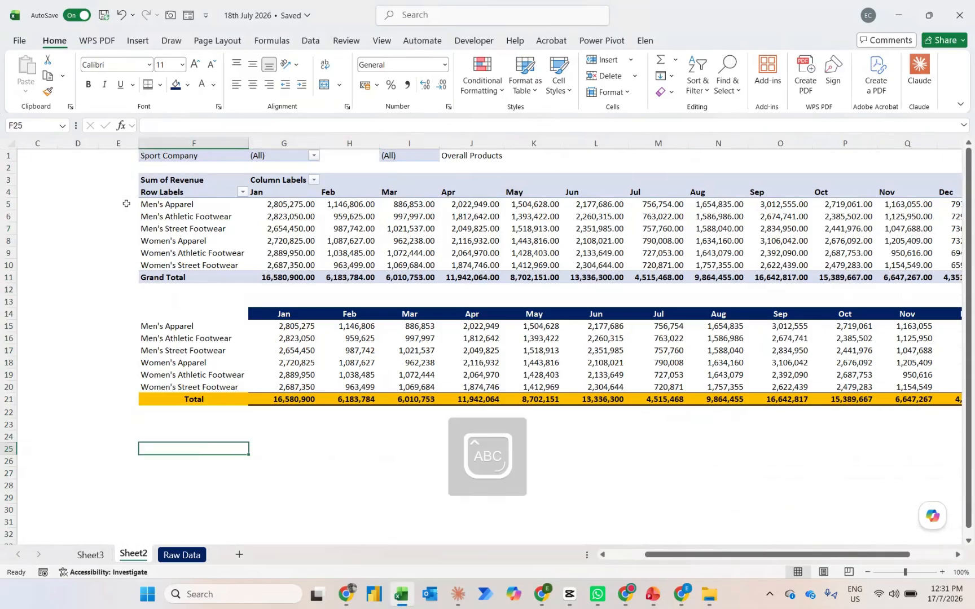
pyautogui.write('Sales of')
pyautogui.press('Return')
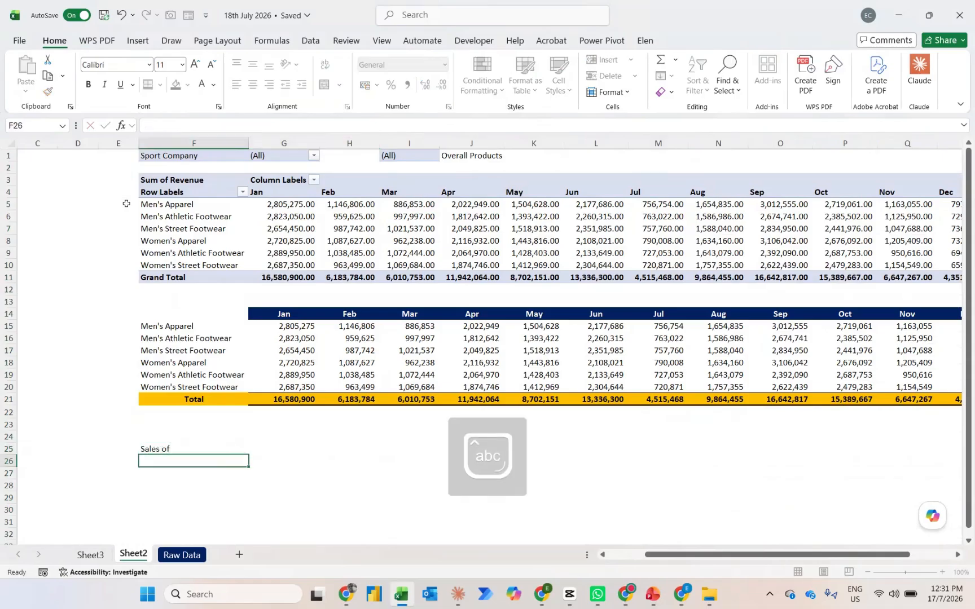
pyautogui.write('=')
pyautogui.click(452, 153)
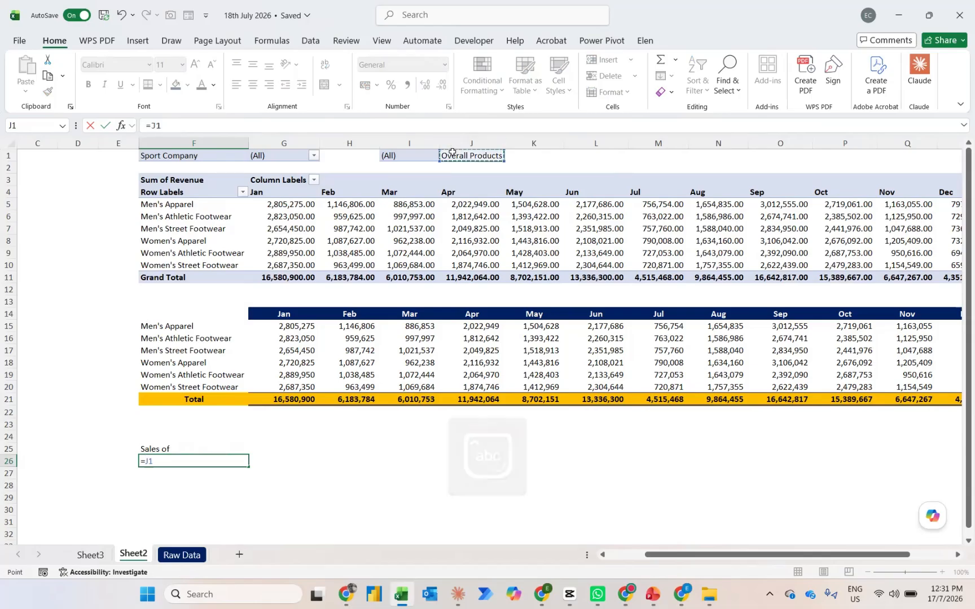
pyautogui.press('Return')
# Enter the text "from Jan to Dec FY25 (in RM millions)" in F27
pyautogui.write('from J')
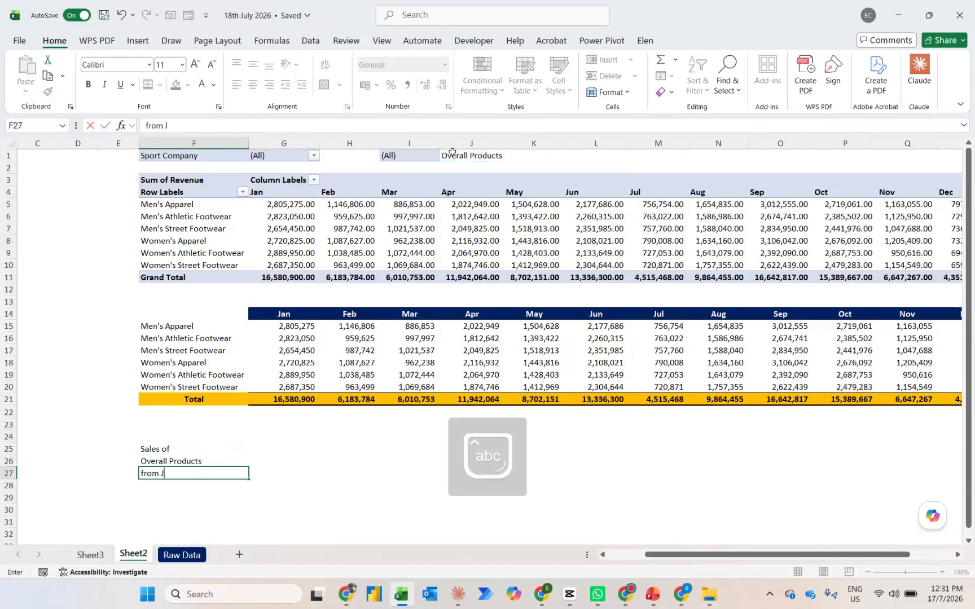
pyautogui.write('an to Dec FY20')
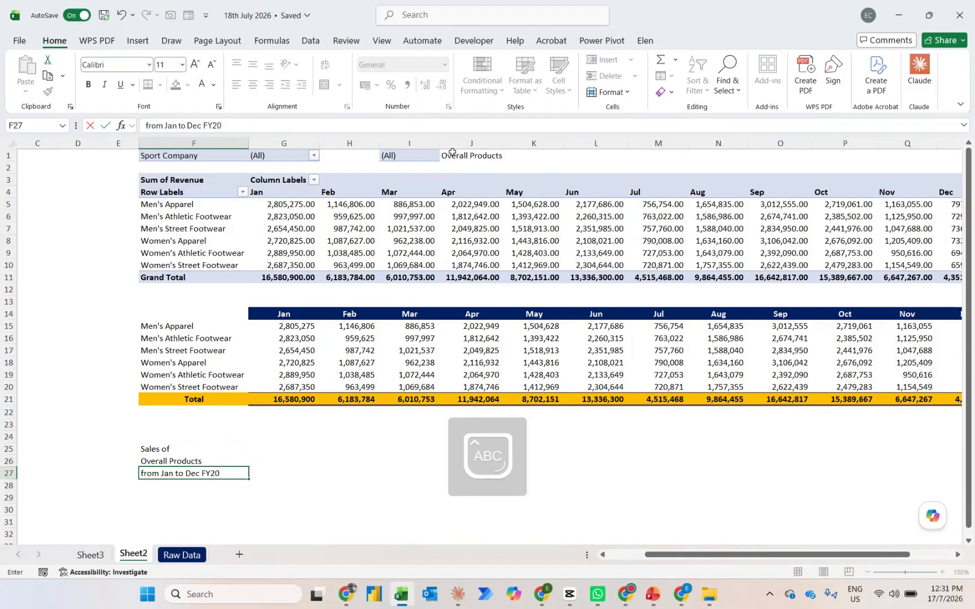
pyautogui.write(' (')
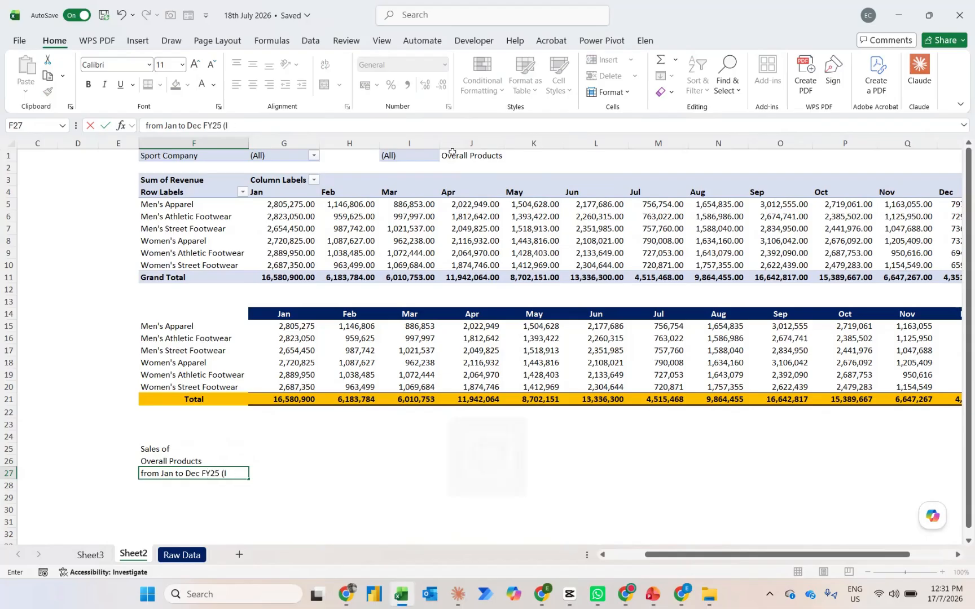
pyautogui.write('in RM')
pyautogui.press('capslock')
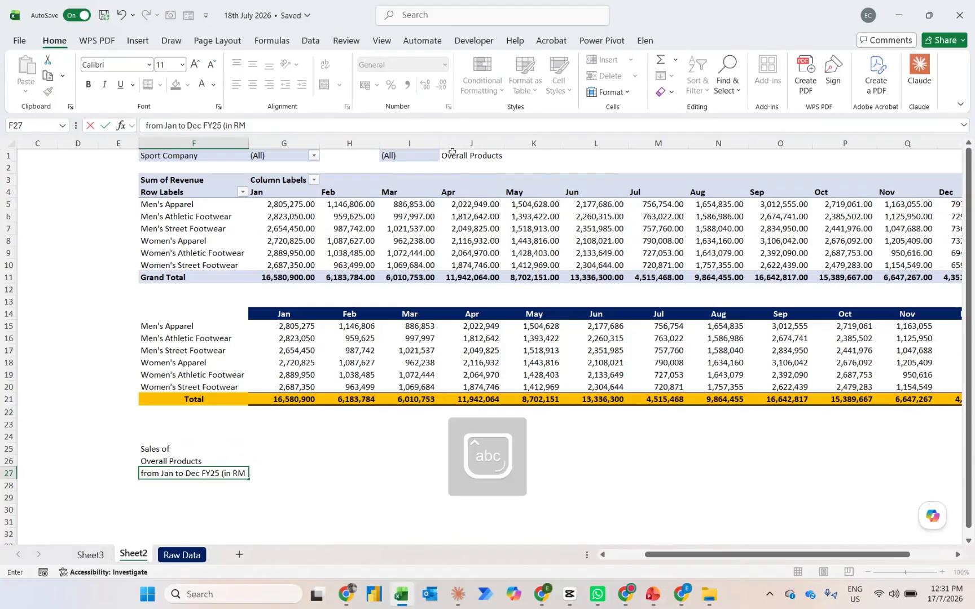
pyautogui.write('millions)')
pyautogui.press('Return')
pyautogui.press('Return')
# Join the title parts in F29 with the formula =TEXTJOIN(" ",1,F25:F27)
pyautogui.write('=')
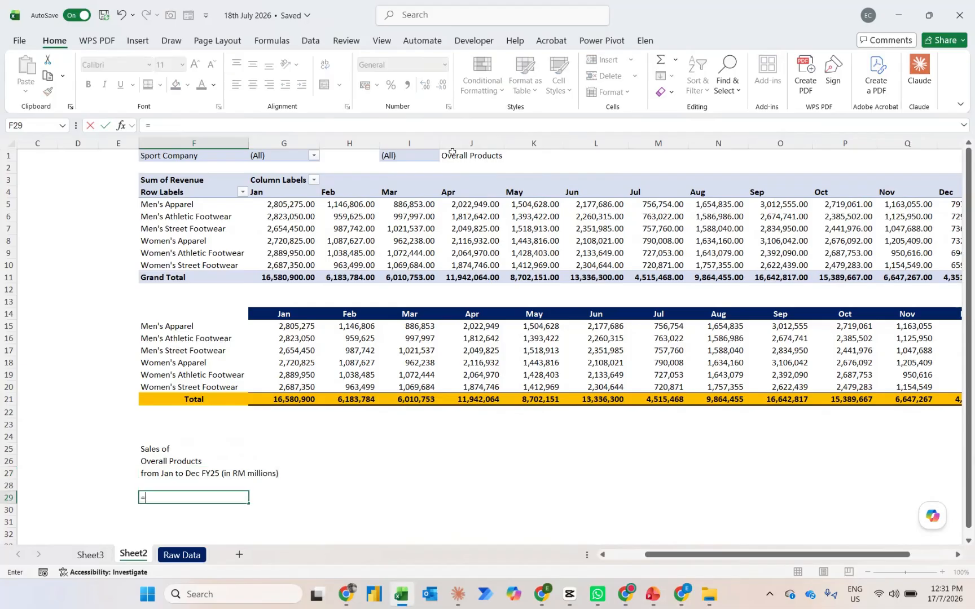
pyautogui.write('TEXTJOIN(')
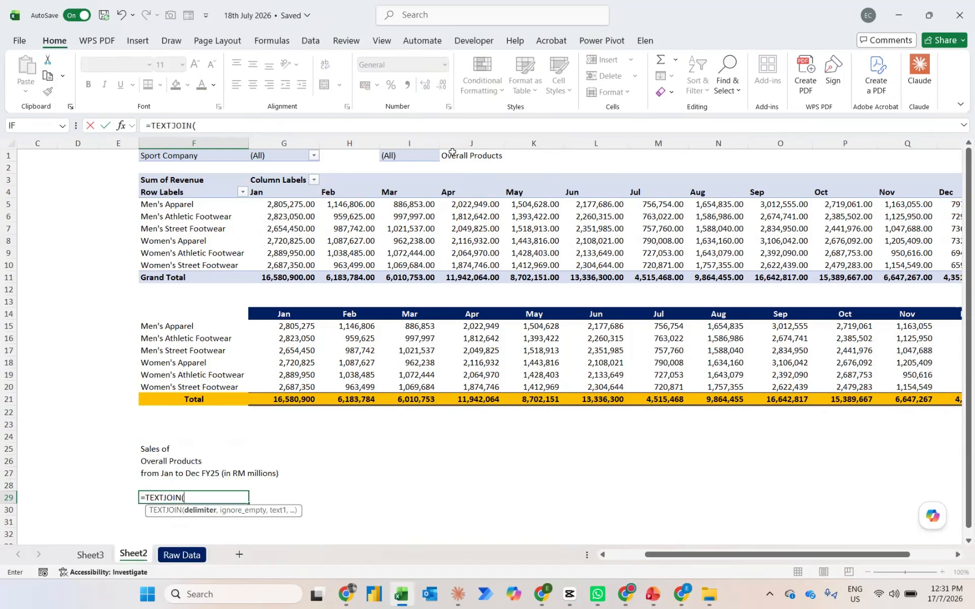
pyautogui.write('" ",1')
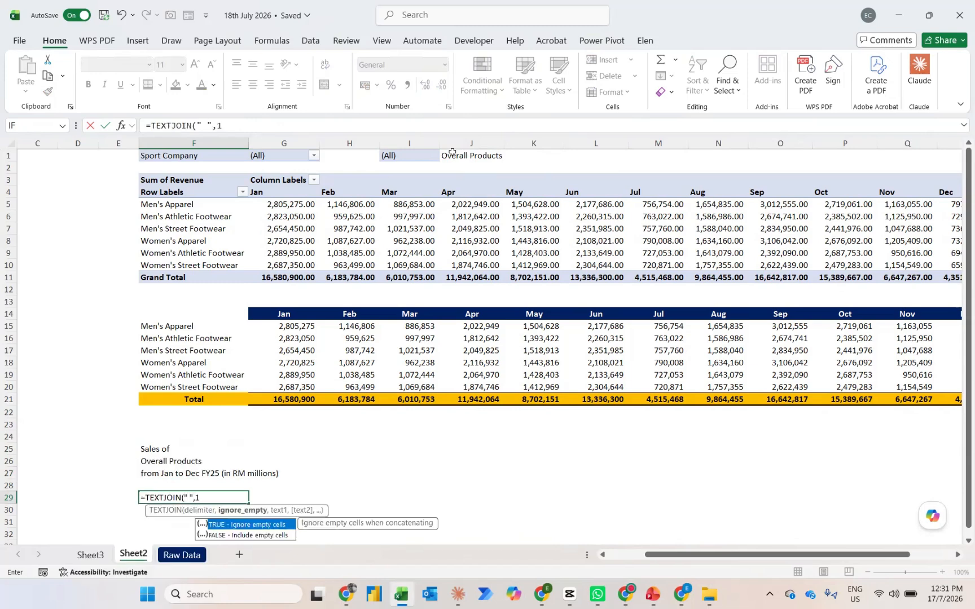
pyautogui.write(',')
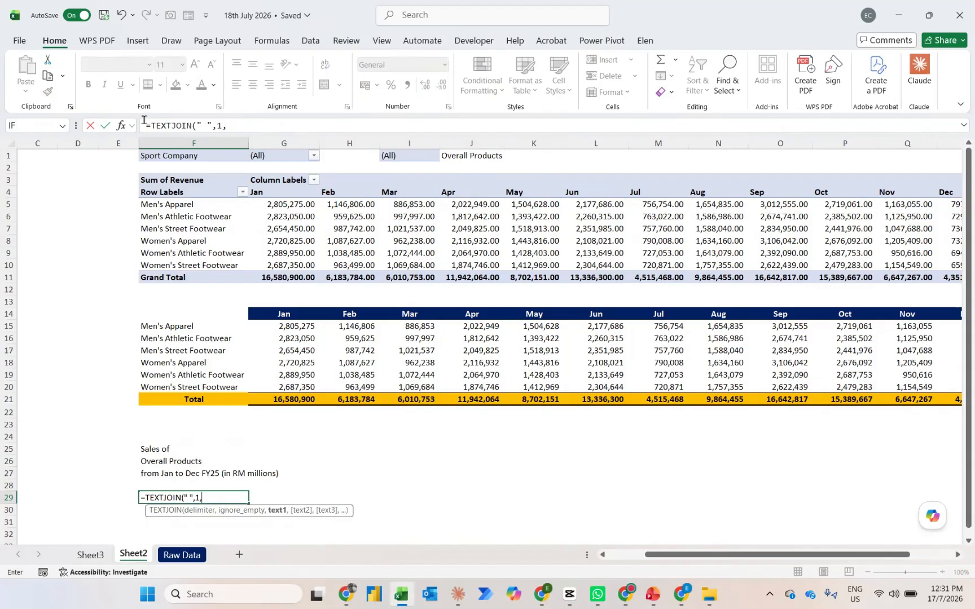
pyautogui.moveTo(163, 451); pyautogui.dragTo(162, 469)
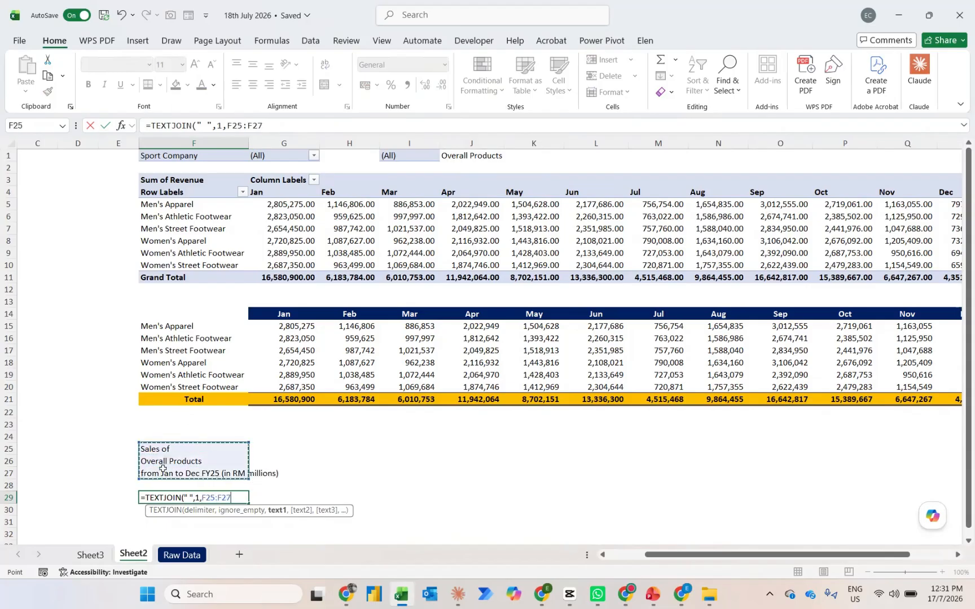
pyautogui.hotkey('ctrl', 'Return')
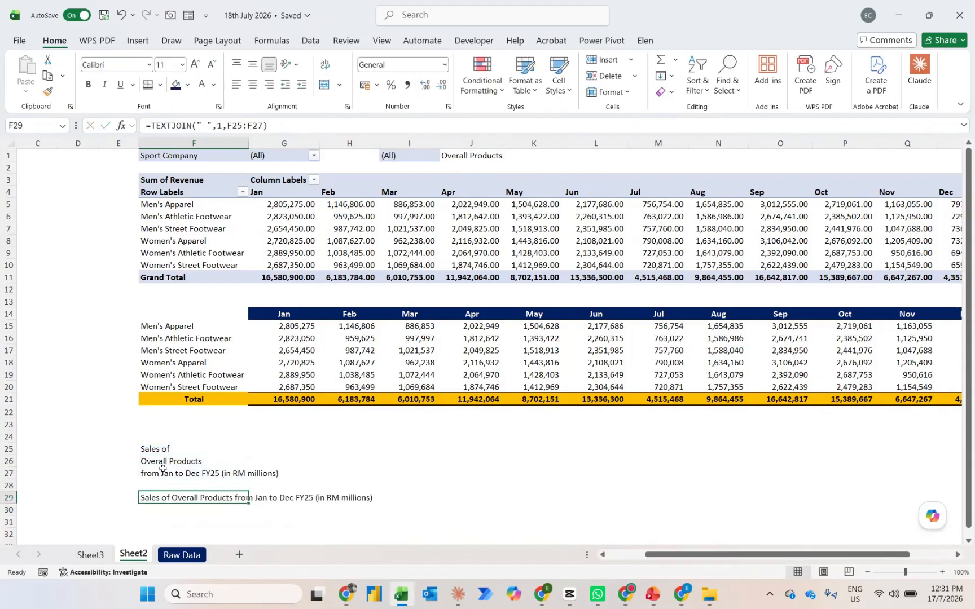
# On Sheet3, move the chart title toward the chart's left side and link it to =Sheet2!$F$29
pyautogui.hotkey('ctrl', 'pageup')
pyautogui.click(556, 209)
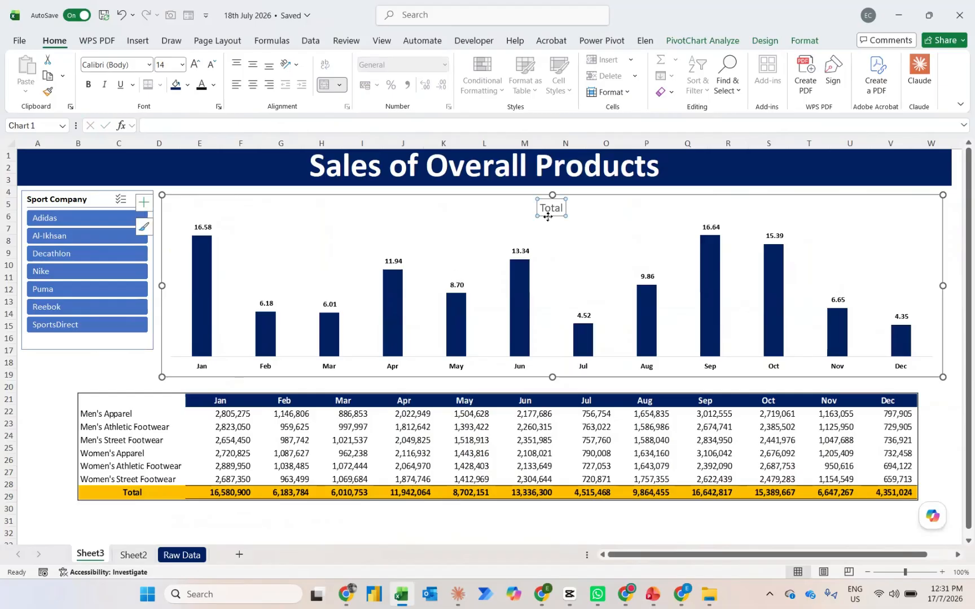
pyautogui.moveTo(548, 216); pyautogui.dragTo(248, 215)
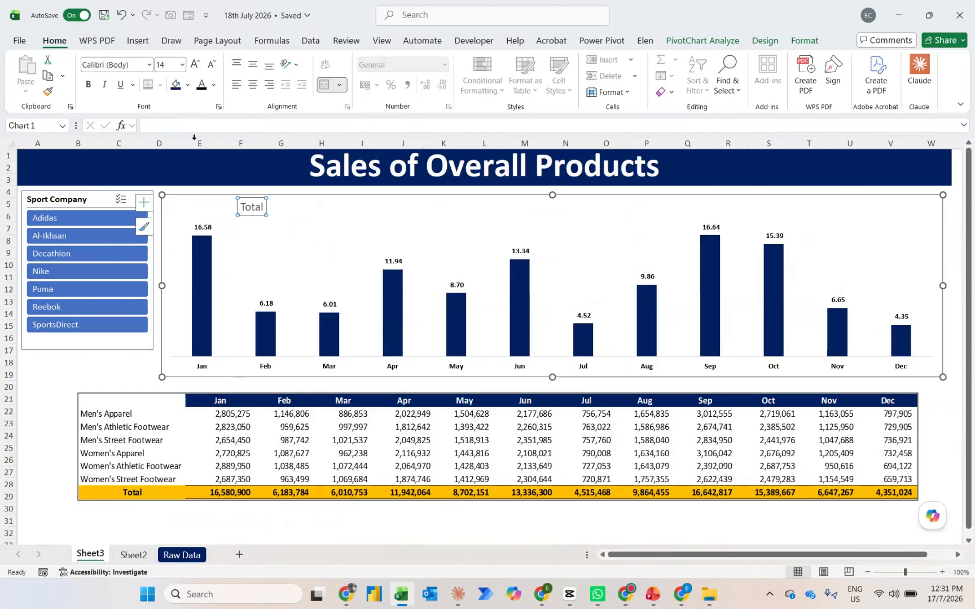
pyautogui.click(172, 125)
pyautogui.write('=')
pyautogui.hotkey('ctrl', 'pagedown')
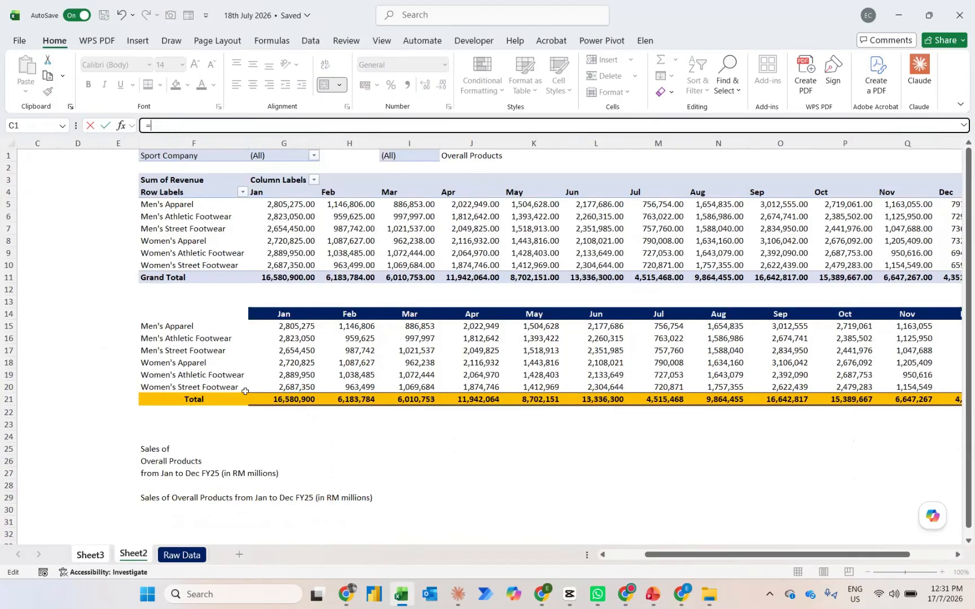
pyautogui.click(173, 497)
pyautogui.press('Return')
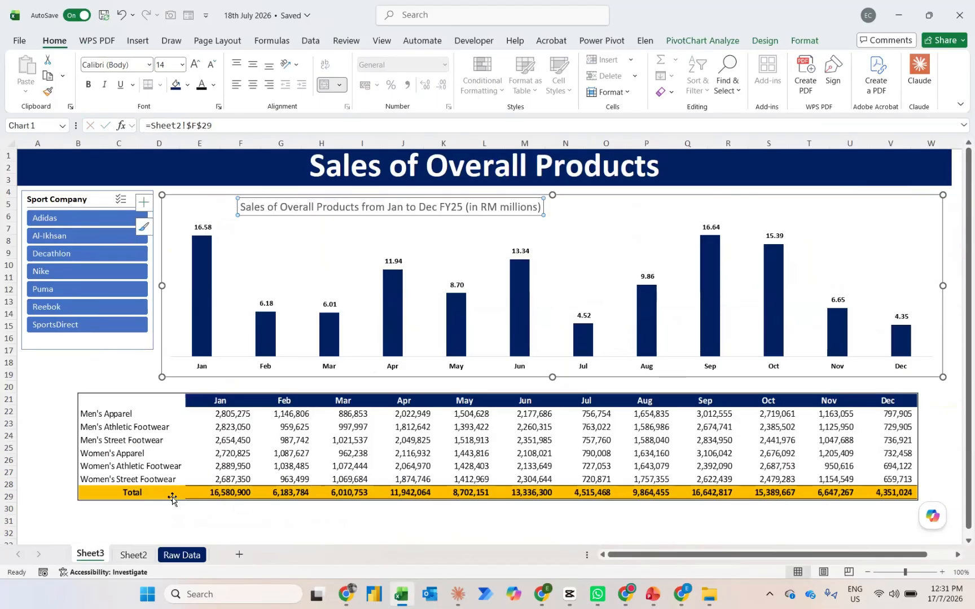
# Format the chart title in black, bold, at font size 18
pyautogui.hotkey('ctrl', 'pagedown')
pyautogui.hotkey('ctrl', 'pageup')
pyautogui.click(205, 86)
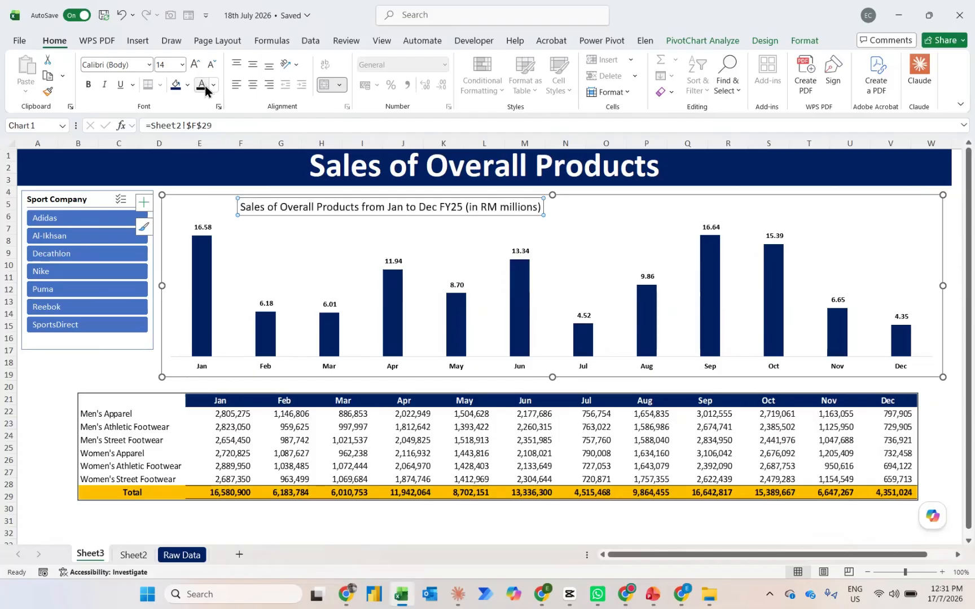
pyautogui.hotkey('ctrl', 'b')
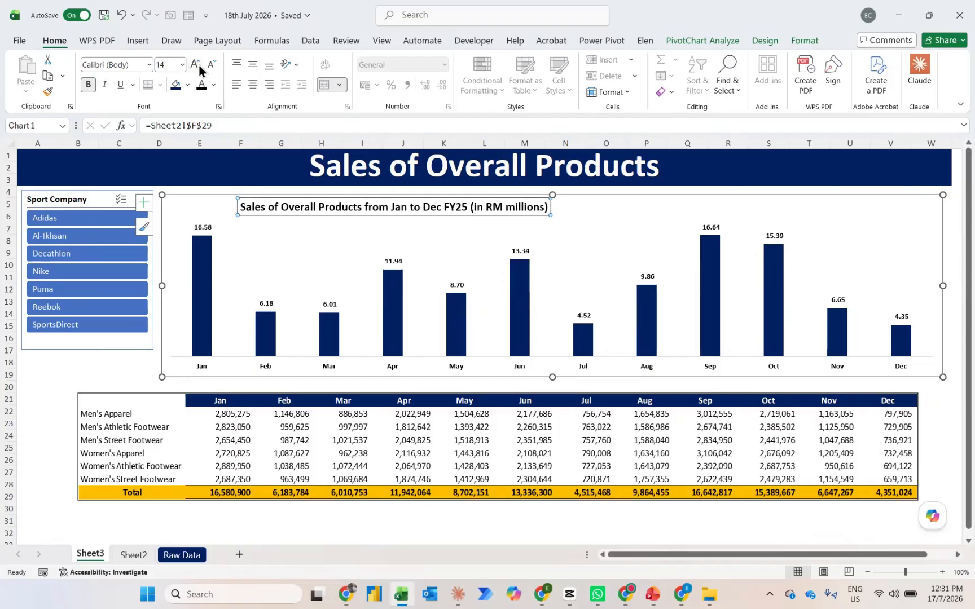
pyautogui.click(199, 67)
pyautogui.click(199, 66)
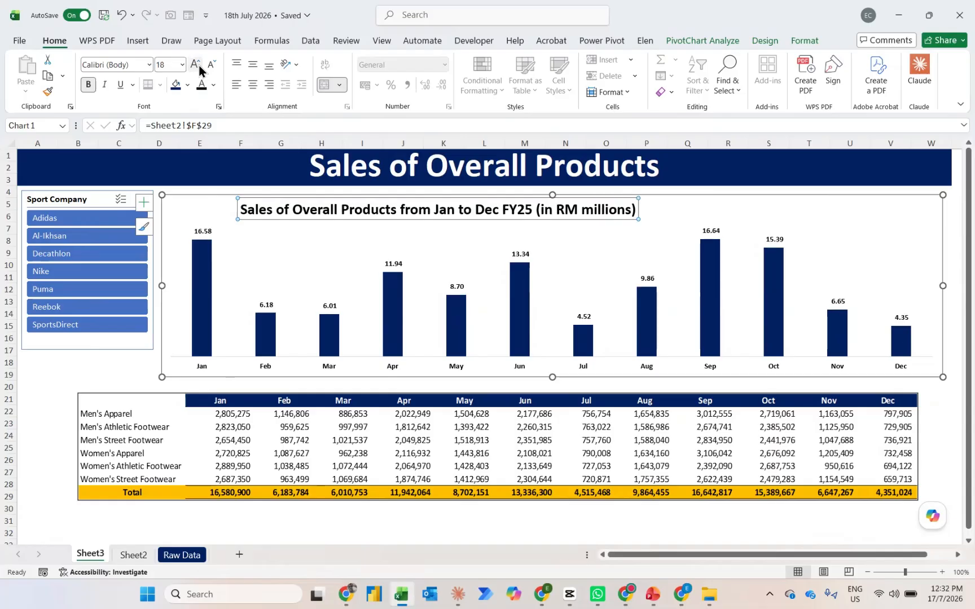
# Filter the Sport Company slicer by Adidas to check the dynamic titles
pyautogui.click(86, 377)
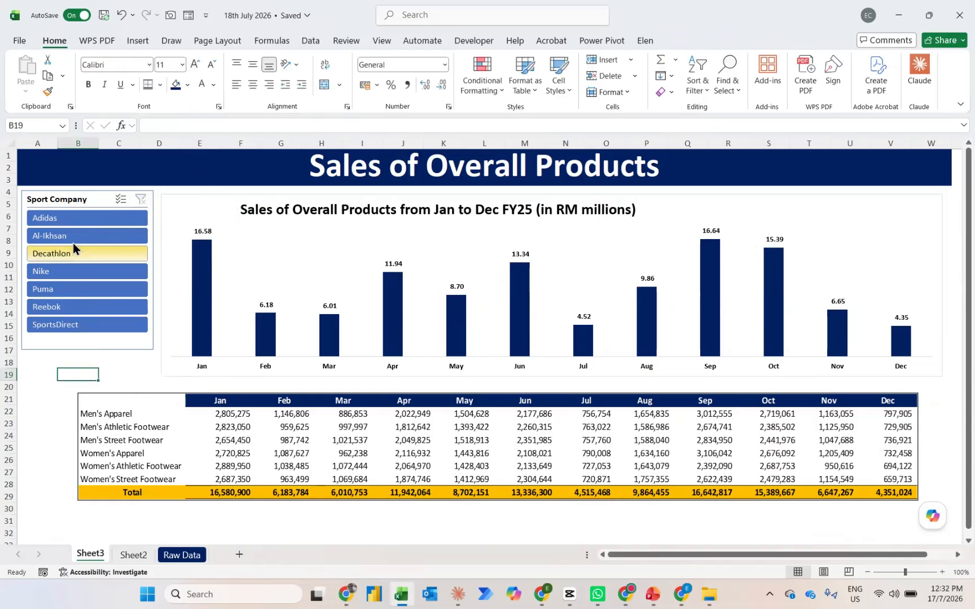
pyautogui.click(53, 218)
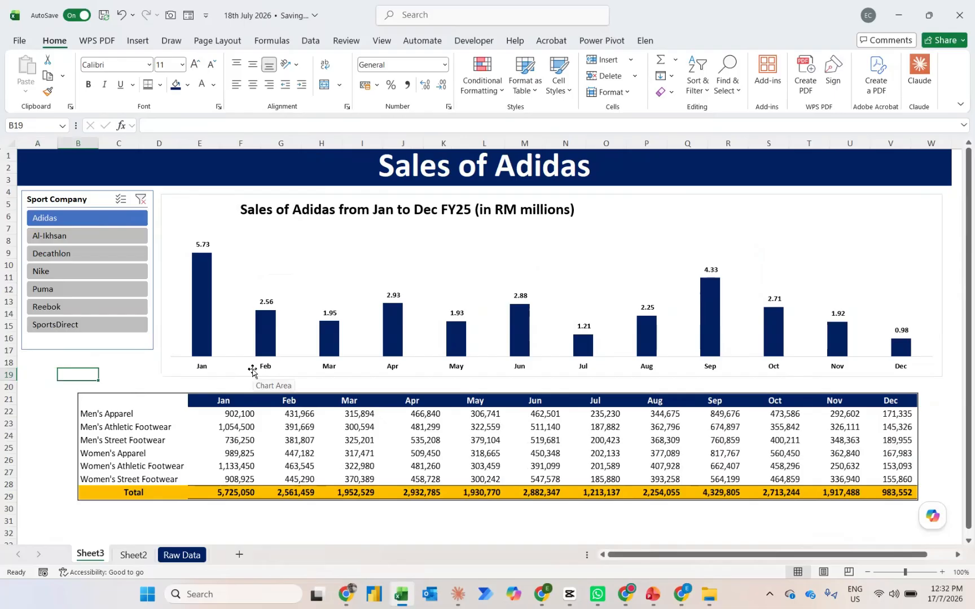
pyautogui.press('Left')
# On Sheet2, enter =GETPIVOTDATA("Revenue",$A$3) in B19 to fetch the pivot's grand total, and give it the Accounting number format
pyautogui.hotkey('ctrl', 'pagedown')
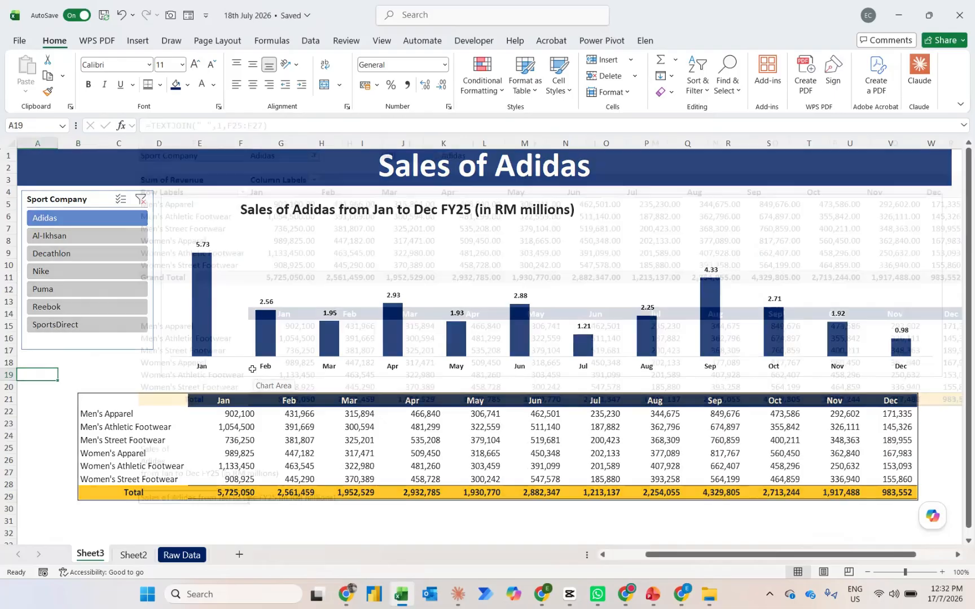
pyautogui.click(101, 377)
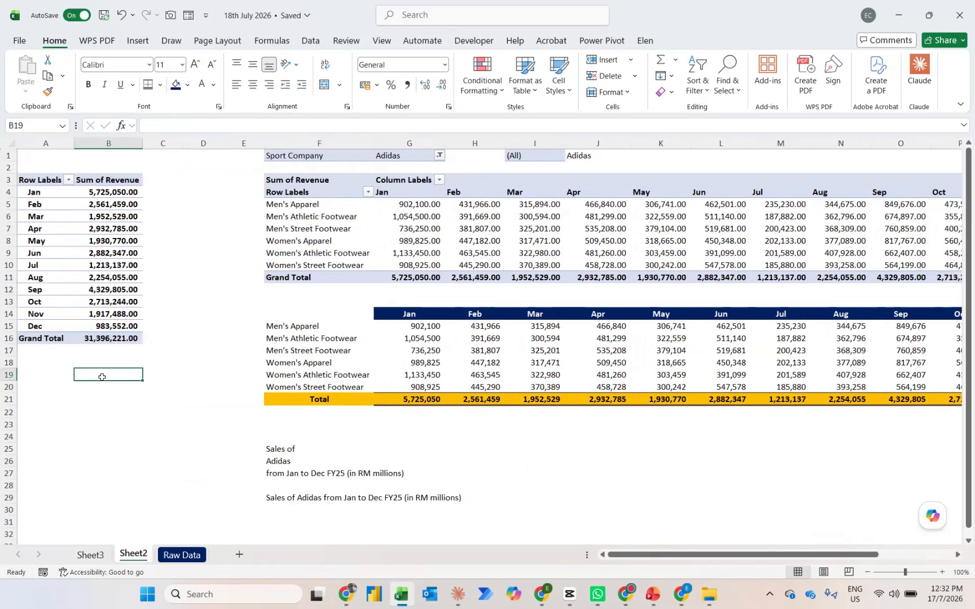
pyautogui.write('=')
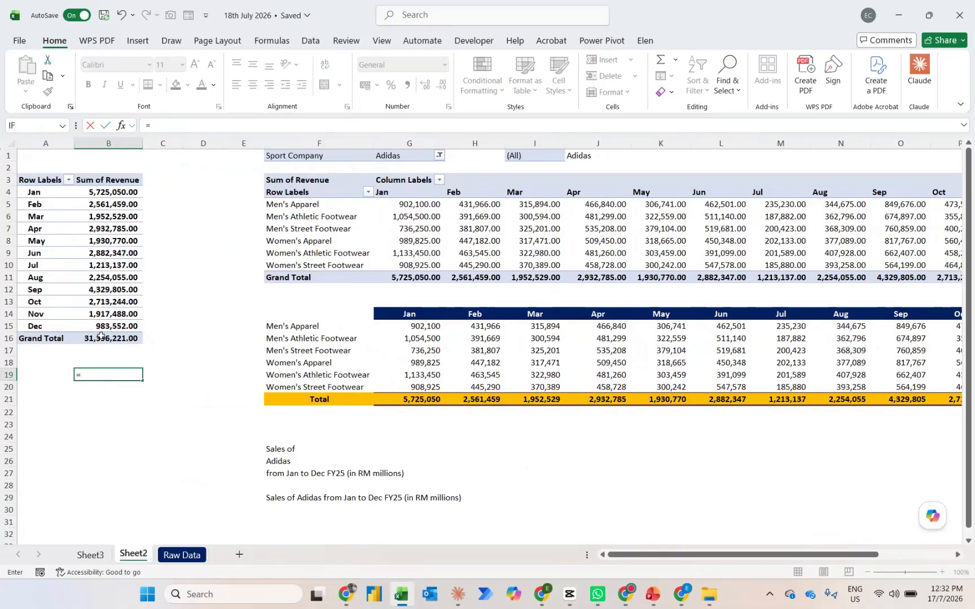
pyautogui.click(94, 338)
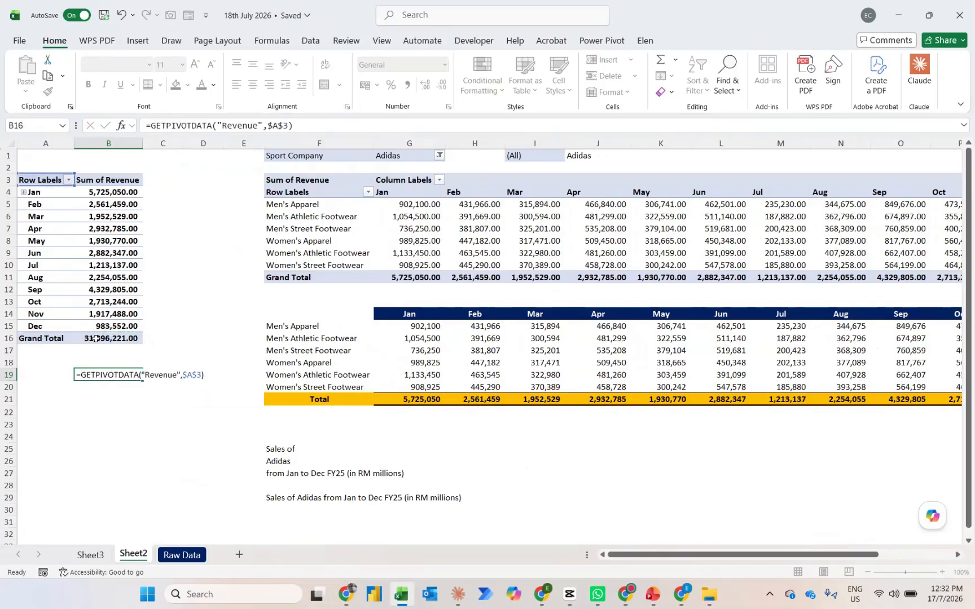
pyautogui.hotkey('ctrl', 'Return')
pyautogui.press('alt')
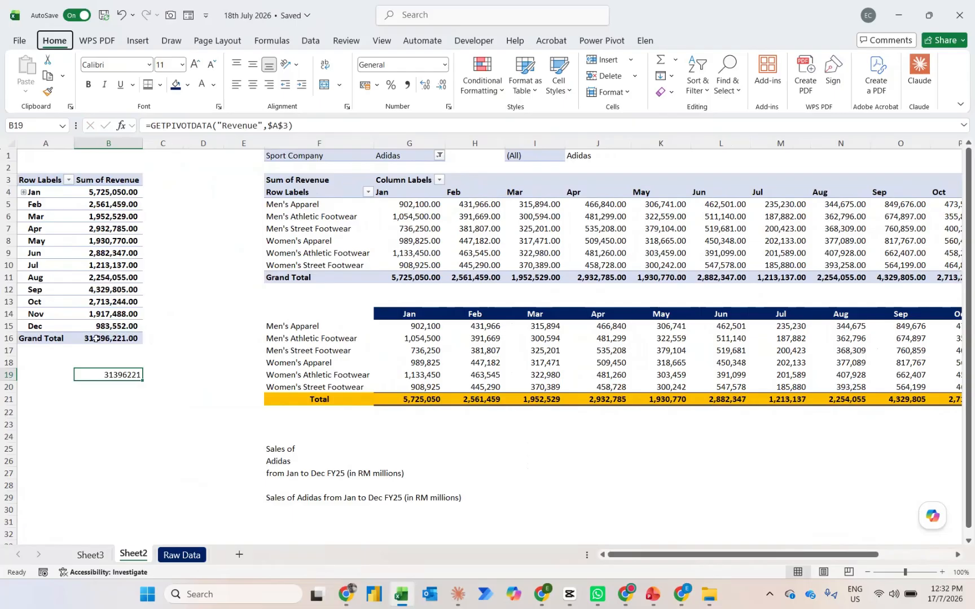
# On Sheet3, draw a rectangle of about 2.01" by 0.53" just below the Sport Company slicer
pyautogui.hotkey('ctrl', 'pageup')
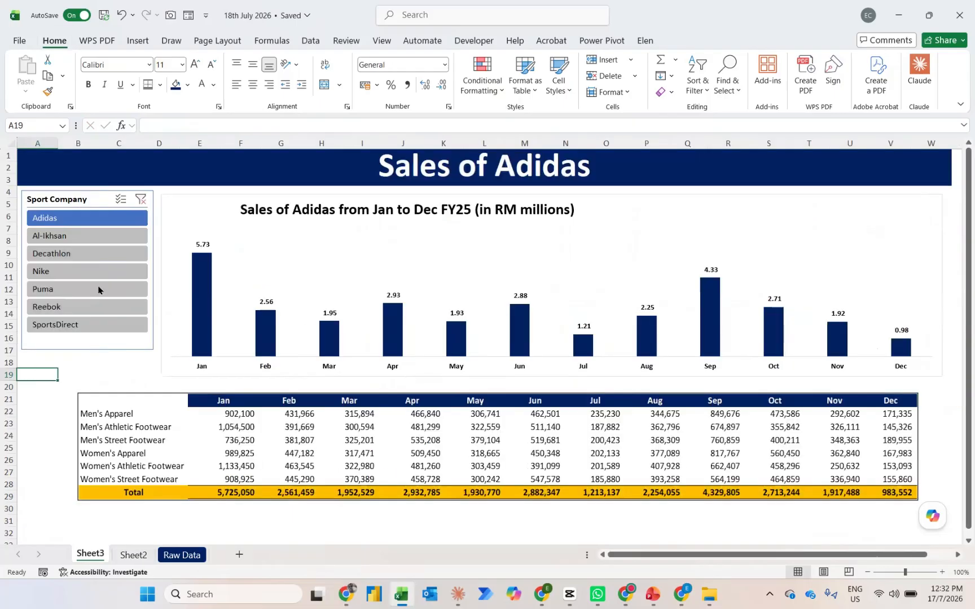
pyautogui.click(137, 40)
pyautogui.click(198, 77)
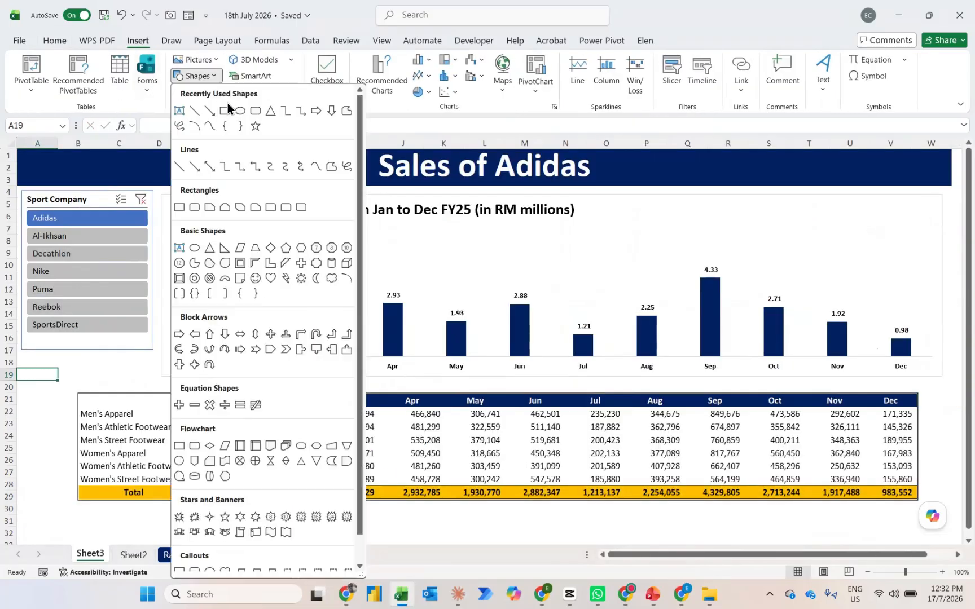
pyautogui.click(230, 111)
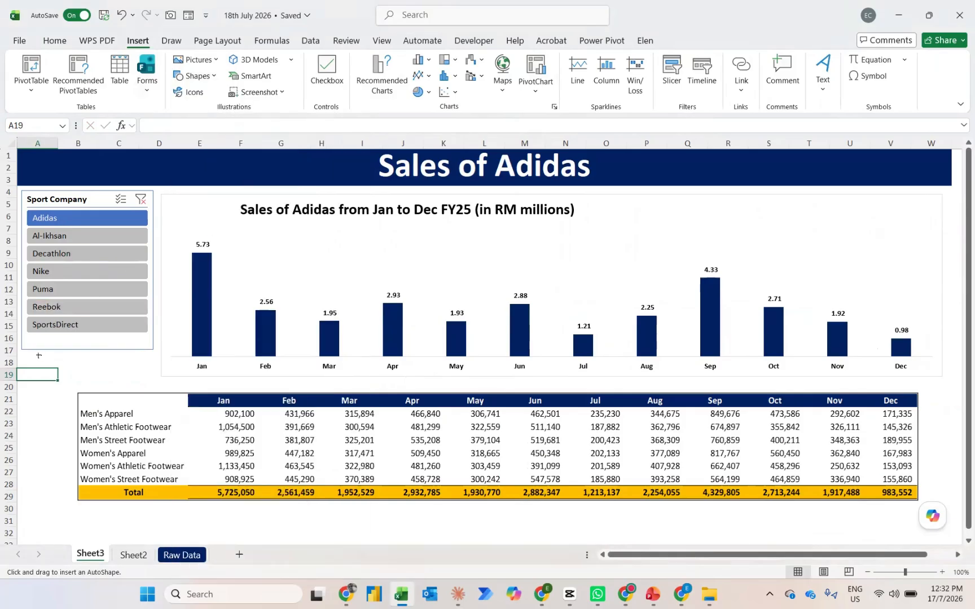
pyautogui.moveTo(27, 355); pyautogui.dragTo(148, 385)
pyautogui.write('Tot')
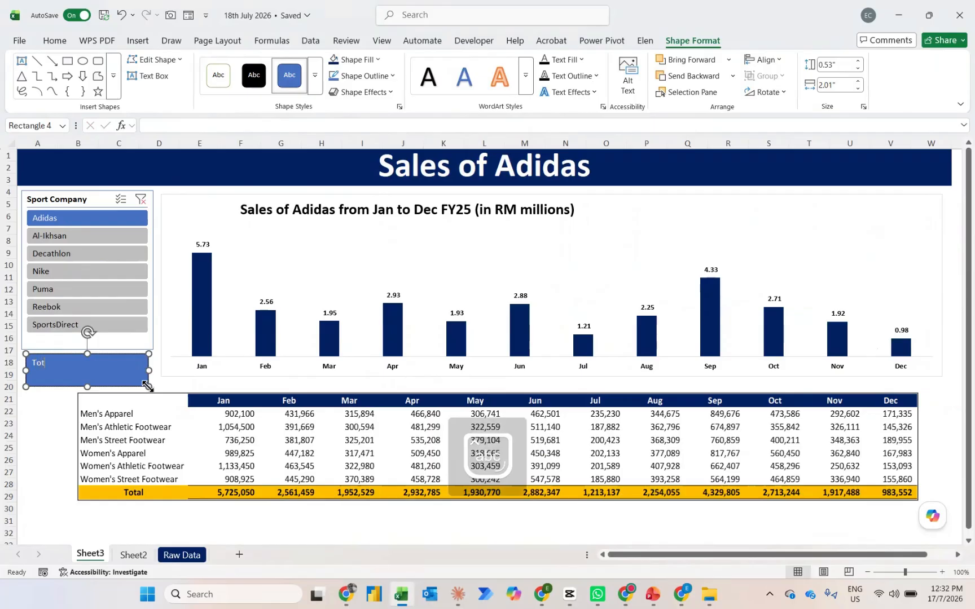
pyautogui.press('BackSpace')
pyautogui.press('BackSpace')
pyautogui.press('BackSpace')
# On Sheet2, enter the label "Total :" in B20
pyautogui.hotkey('ctrl', 'pagedown')
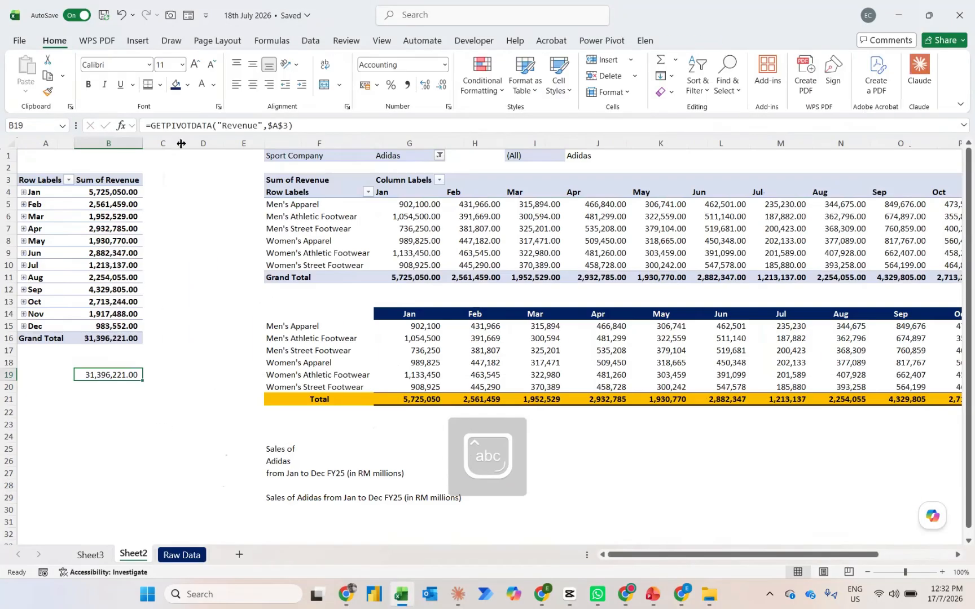
pyautogui.press('Down')
pyautogui.write('Tot')
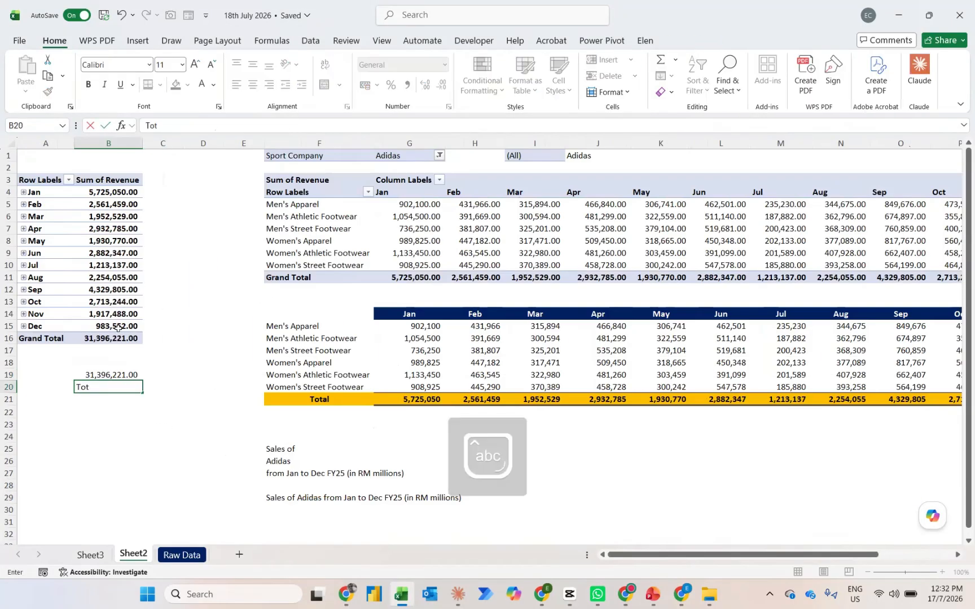
pyautogui.press('Return')
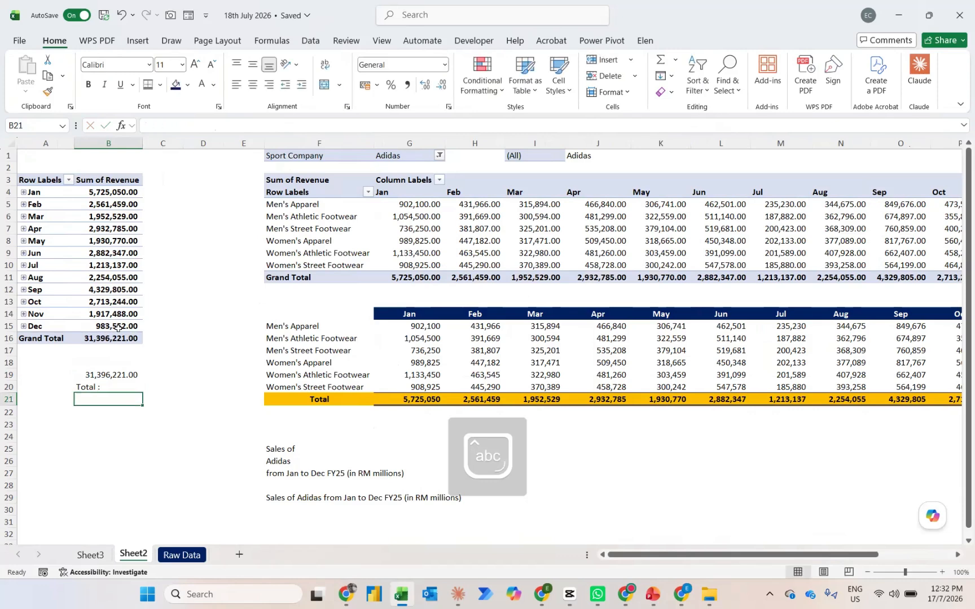
# Move the grand total formula from B19 to B21, directly below the label
pyautogui.press('Up')
pyautogui.press('Up')
pyautogui.hotkey('ctrl', 'c')
pyautogui.press('Down')
pyautogui.press('Down')
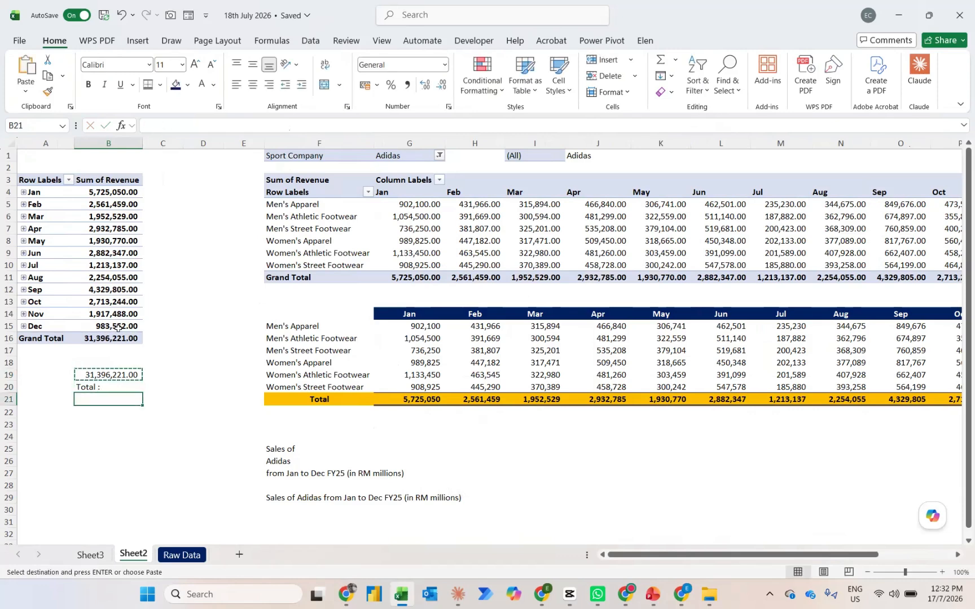
pyautogui.hotkey('ctrl', 'v')
# Combine the label and the grand total in B23 with the formula =B20&" "&B21
pyautogui.press('Down')
pyautogui.press('Down')
pyautogui.write('=')
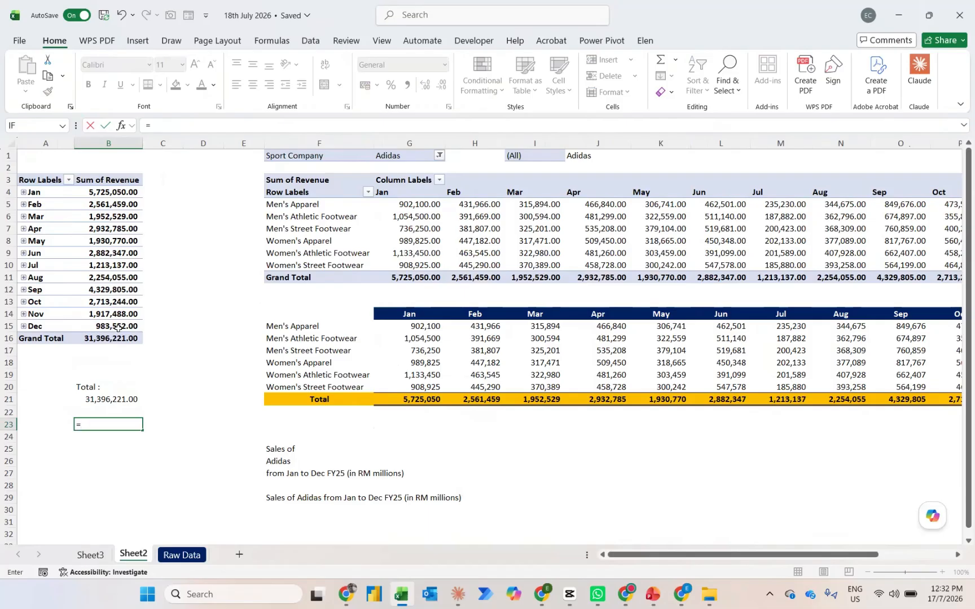
pyautogui.press('Up')
pyautogui.press('Up')
pyautogui.press('Up')
pyautogui.write('&')
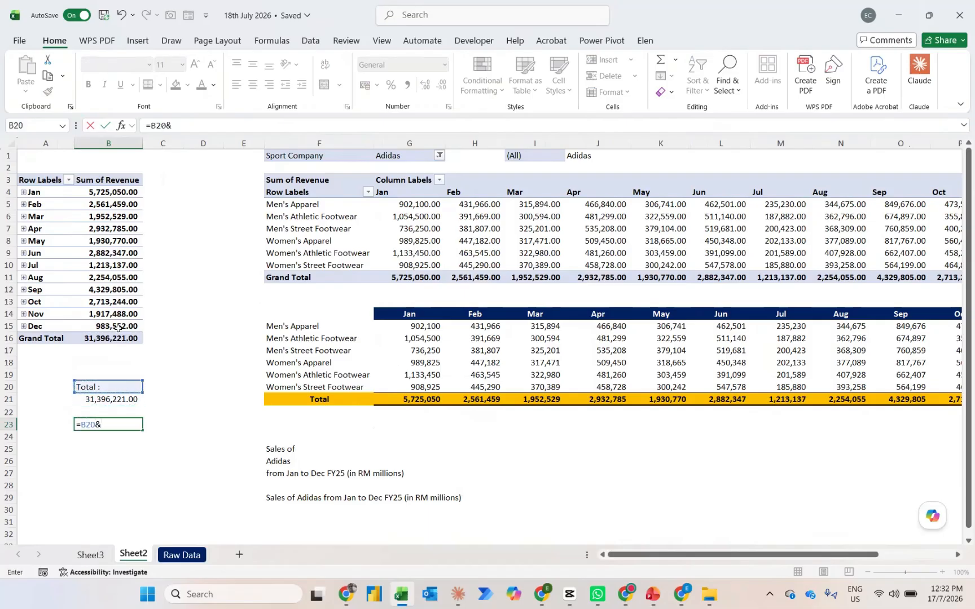
pyautogui.write('" "&')
pyautogui.press('Up')
pyautogui.press('Up')
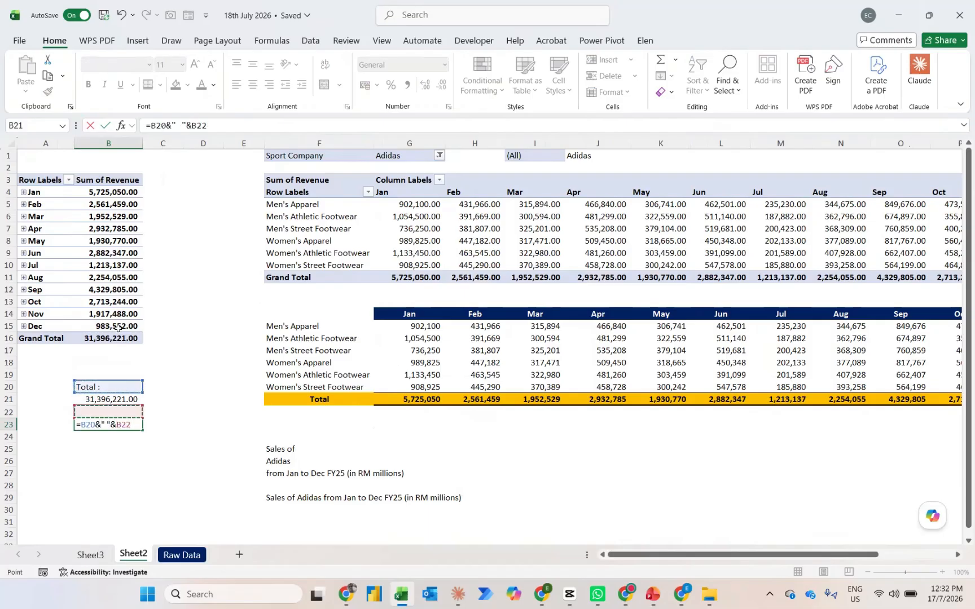
pyautogui.hotkey('ctrl', 'Return')
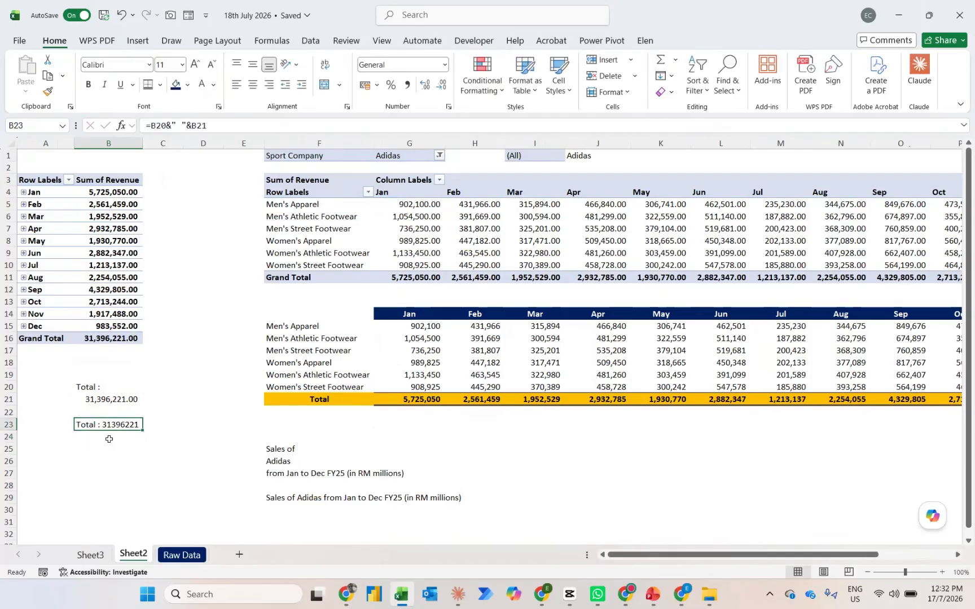
# Apply the General number format to the grand total in B21
pyautogui.press('Up')
pyautogui.press('Up')
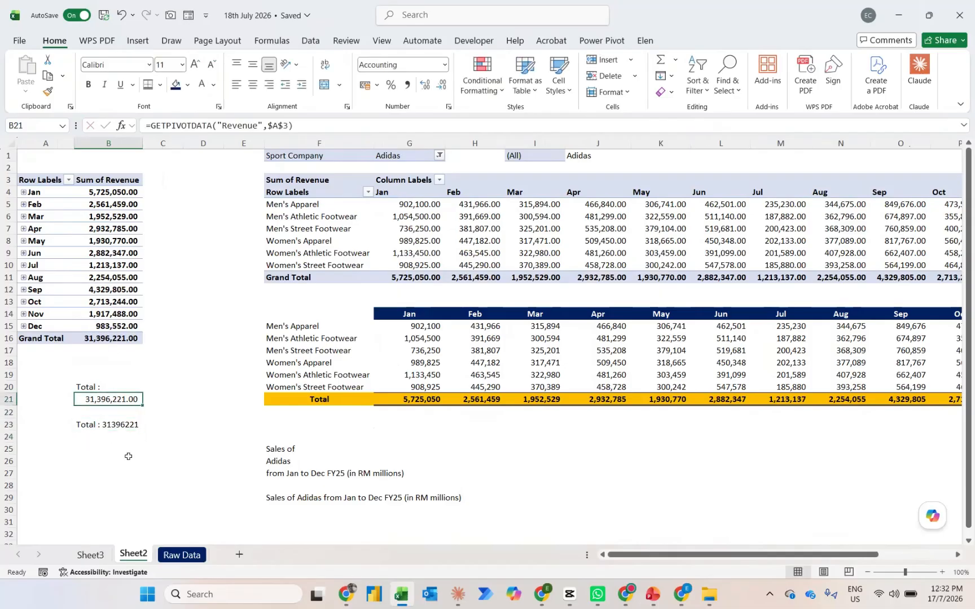
pyautogui.hotkey('ctrl', 'shift', '~')
# Wrap the B21 reference in the B23 formula in TEXT with the number format "RM#,##"
pyautogui.press('Down')
pyautogui.press('Down')
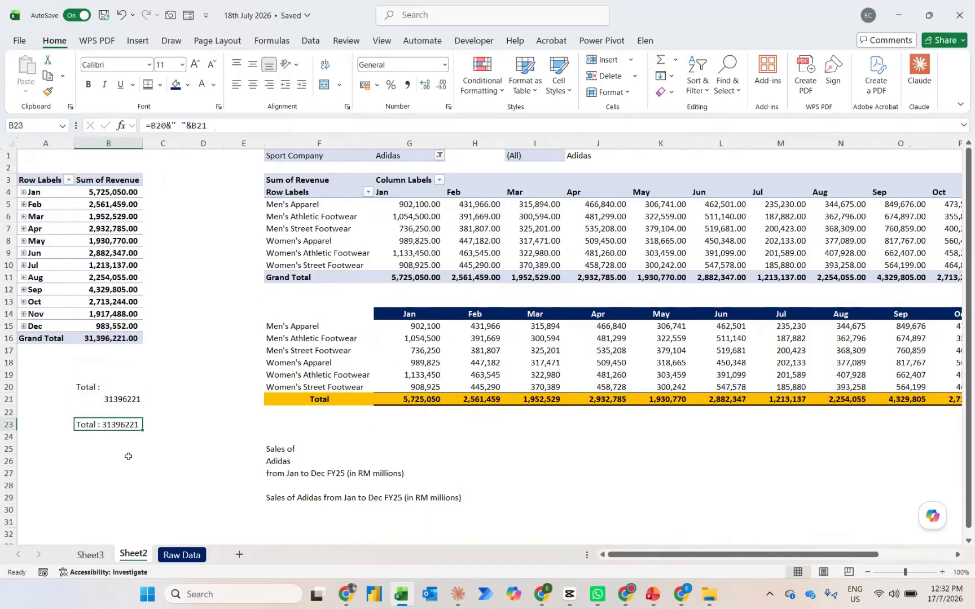
pyautogui.click(189, 126)
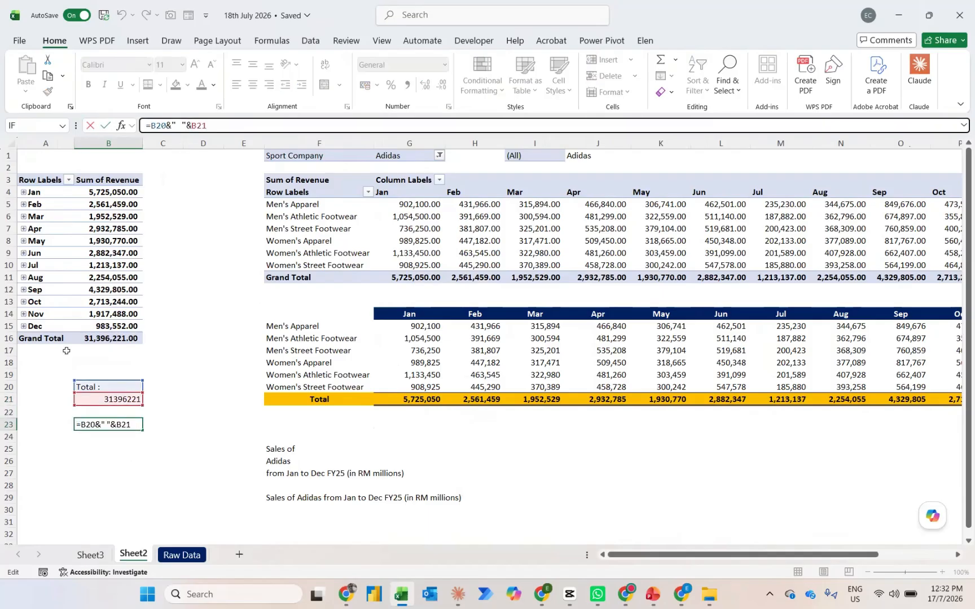
pyautogui.write('text')
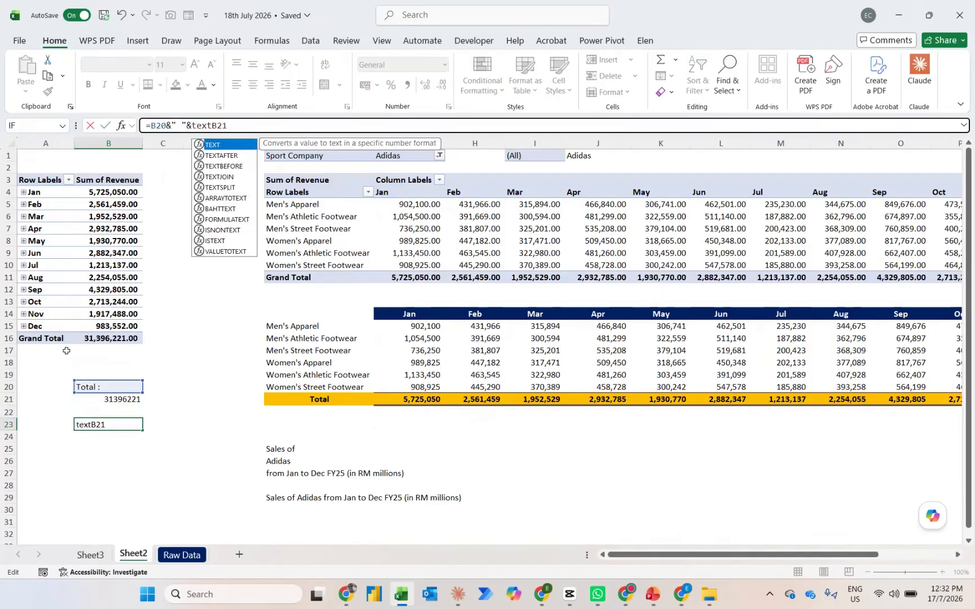
pyautogui.write('(B21')
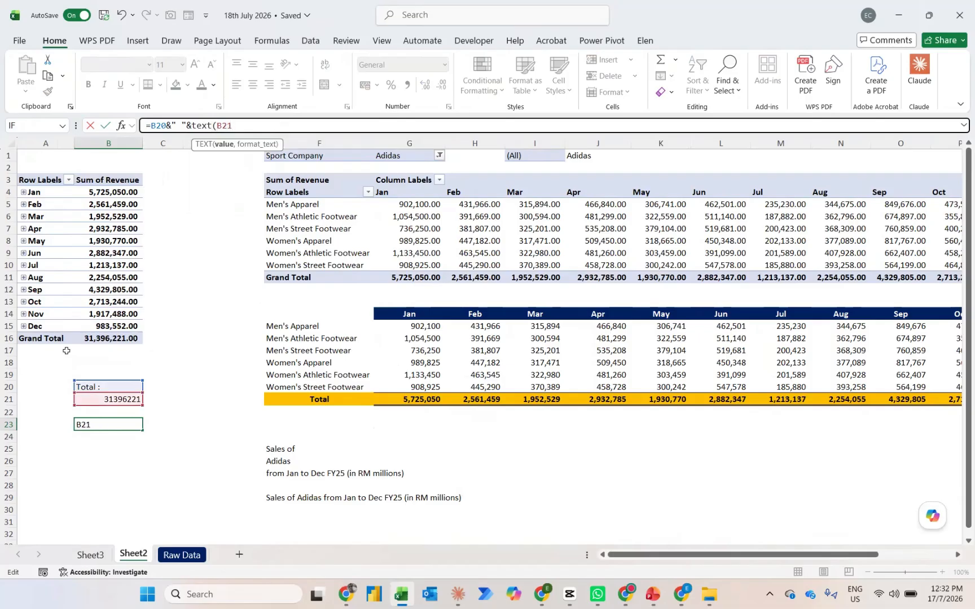
pyautogui.write(',')
pyautogui.press('capslock')
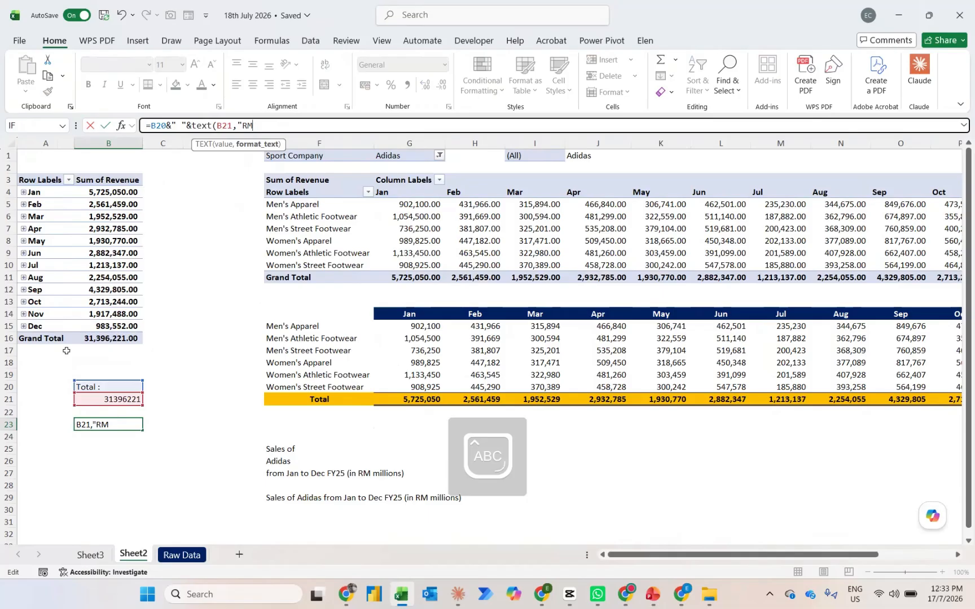
pyautogui.write('"RM#,##')
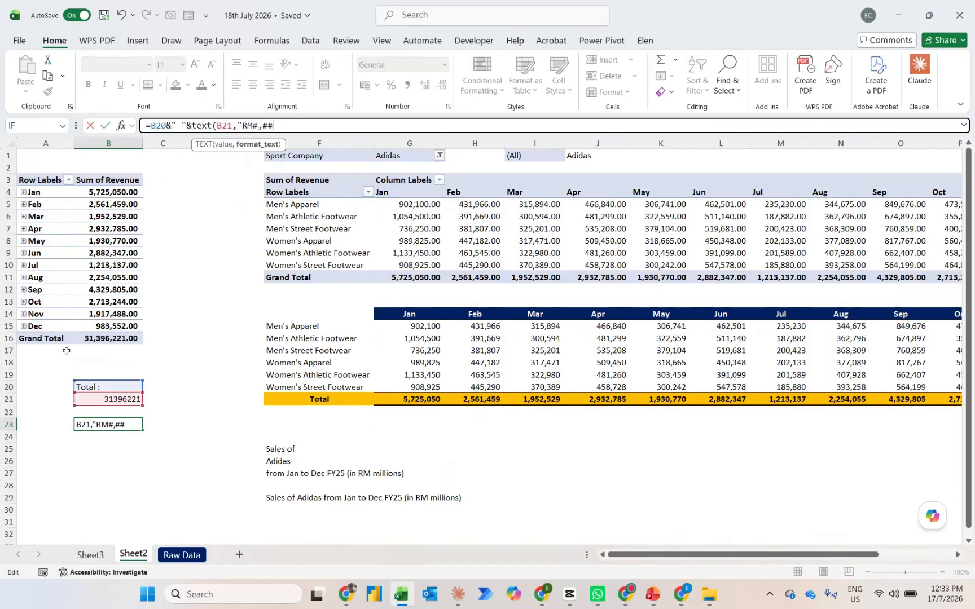
pyautogui.write('")')
pyautogui.hotkey('ctrl', 'Return')
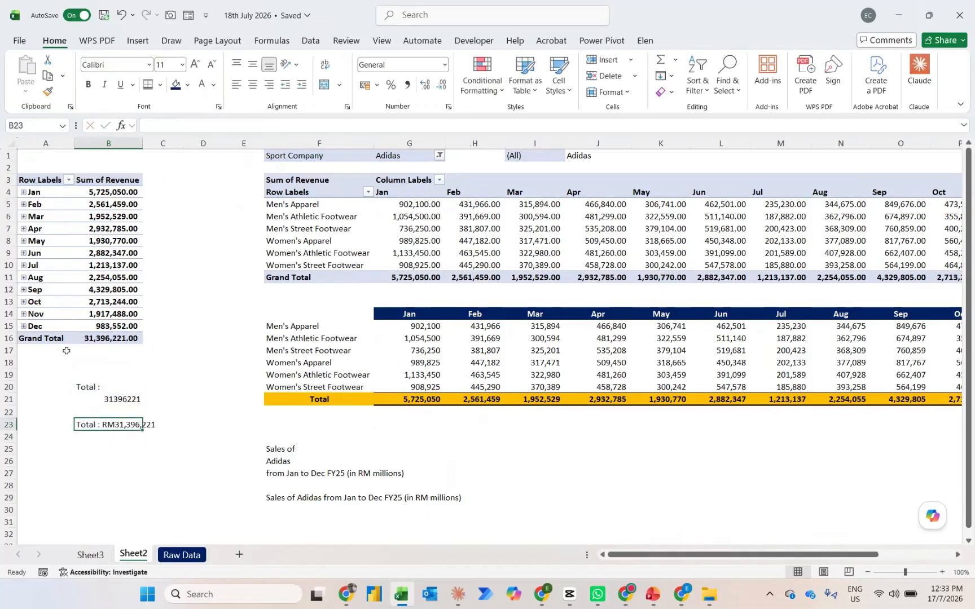
# Convert the total in the B23 formula to millions by dividing B21 by 10^6 inside TEXT
pyautogui.click(232, 128)
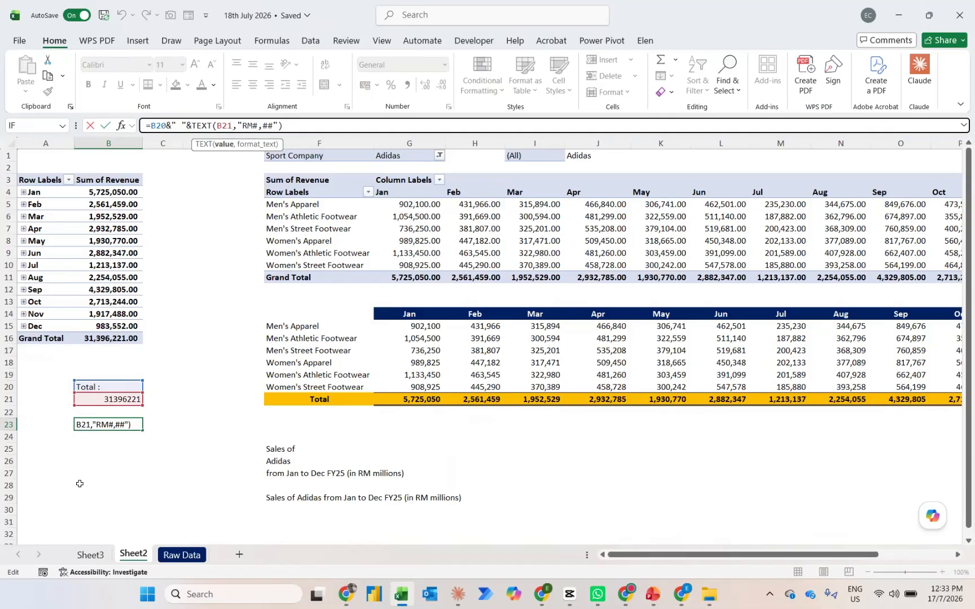
pyautogui.write('/')
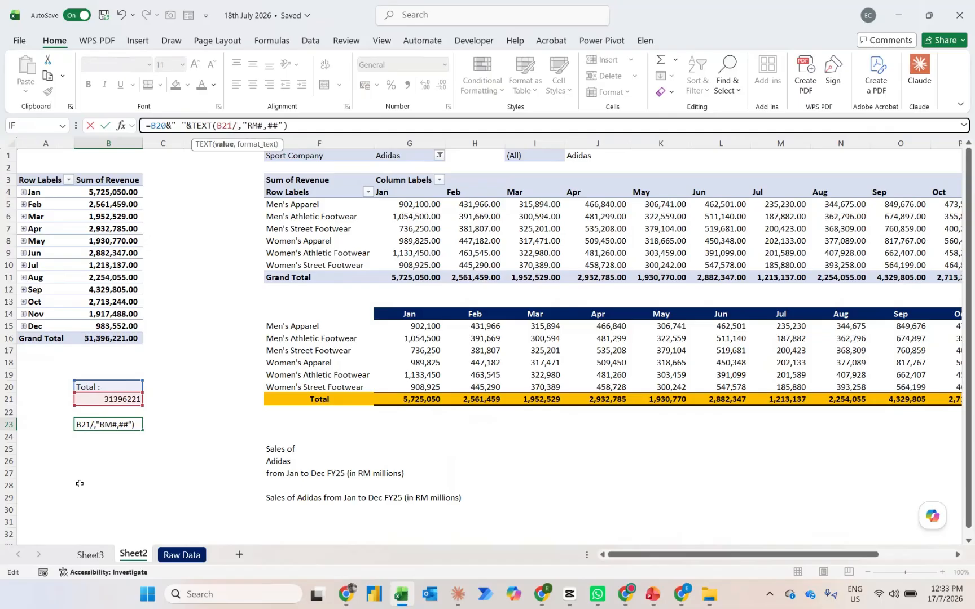
pyautogui.write('10^6')
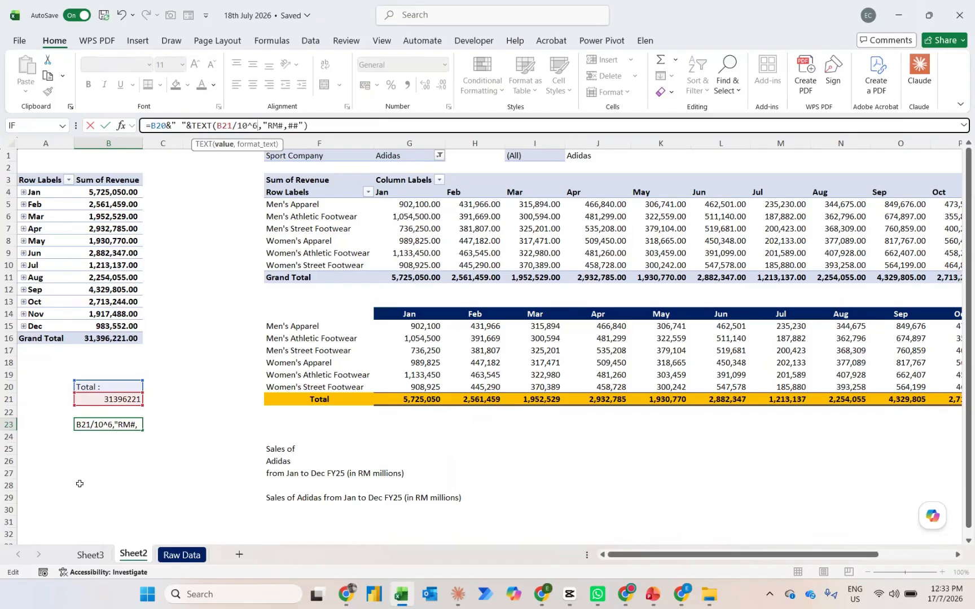
pyautogui.press('Return')
pyautogui.press('Up')
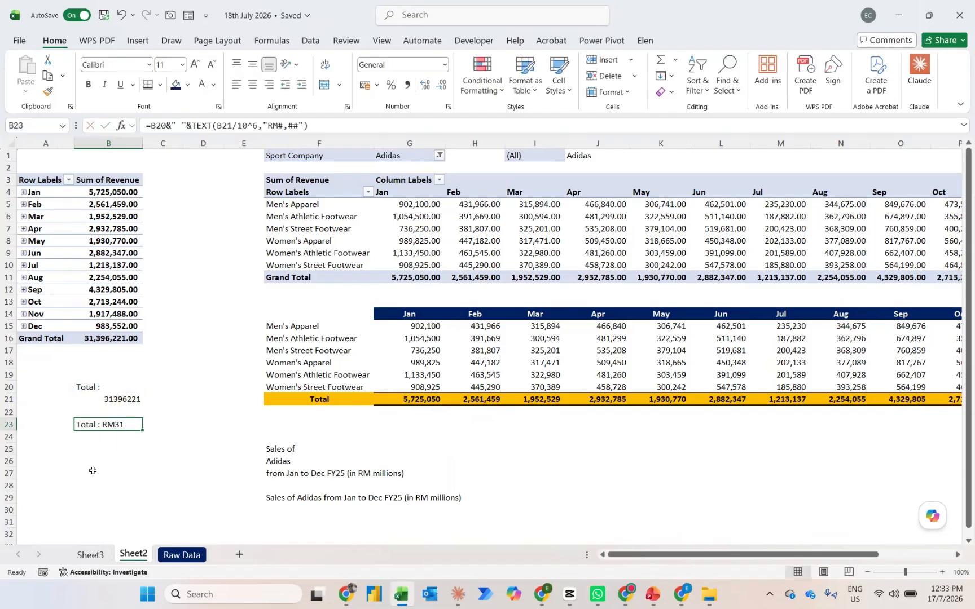
# Change the TEXT number format in the B23 formula to "RM#.##" to allow decimals
pyautogui.click(299, 125)
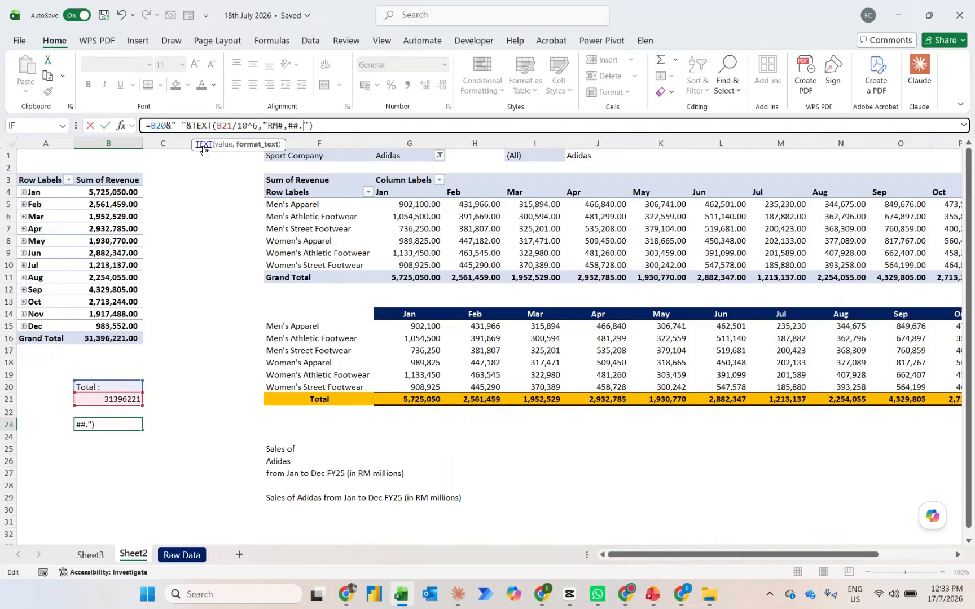
pyautogui.press('BackSpace')
pyautogui.press('Left')
pyautogui.press('Left')
pyautogui.press('BackSpace')
pyautogui.write('.')
pyautogui.press('Return')
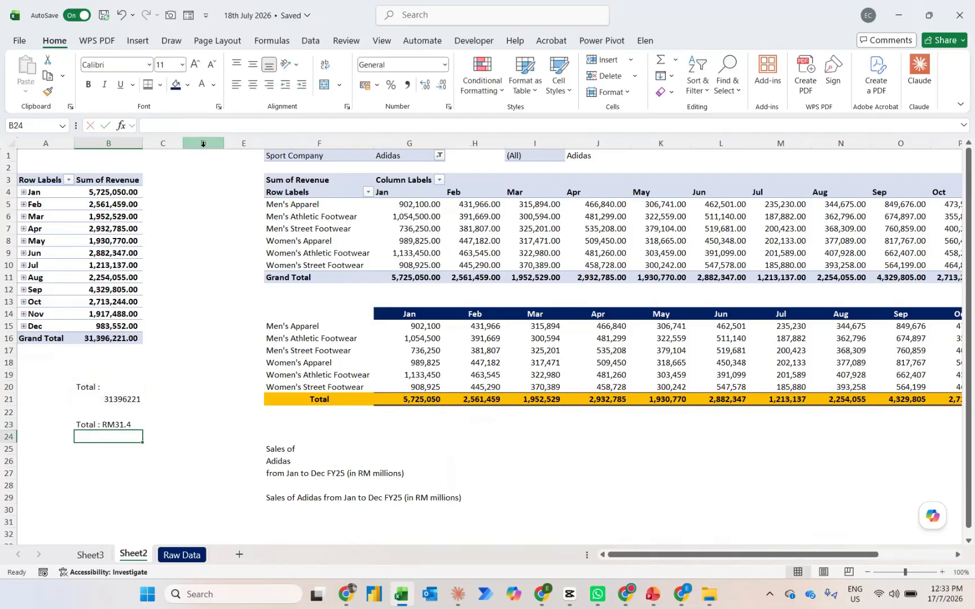
pyautogui.press('Up')
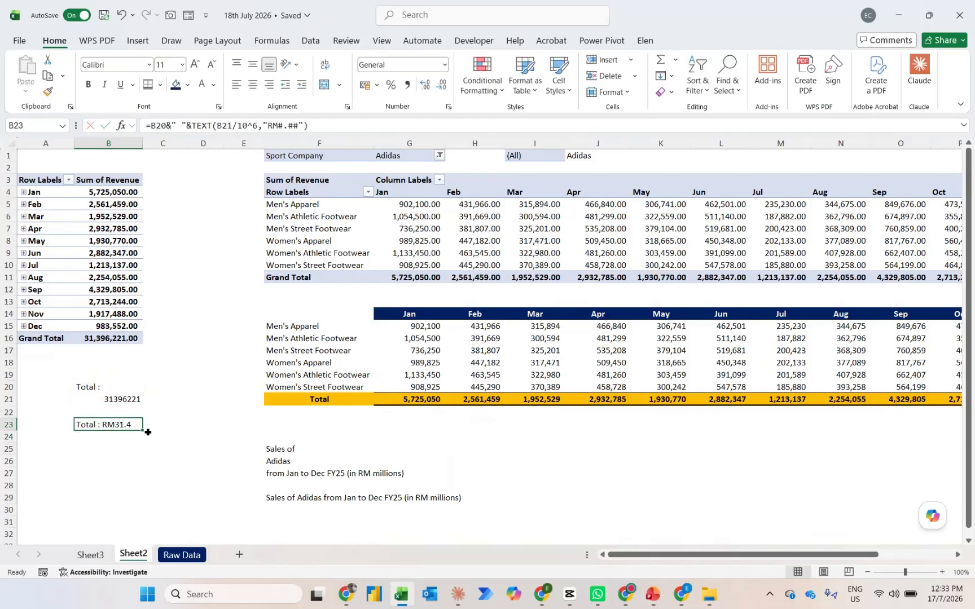
# Append the text " million" to the end of the B23 formula
pyautogui.click(319, 121)
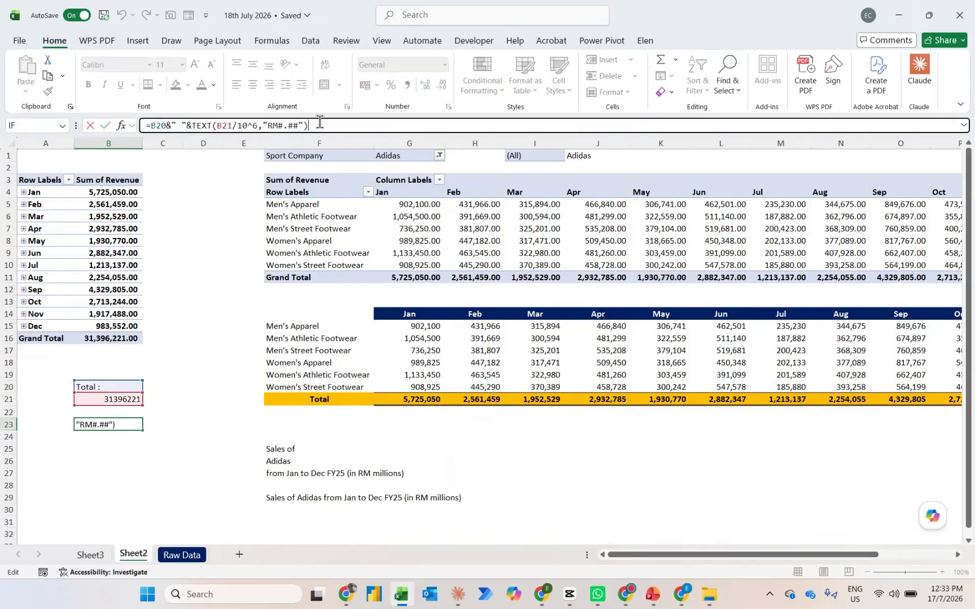
pyautogui.write('&" M')
pyautogui.press('BackSpace')
pyautogui.press('capslock')
pyautogui.write('millio')
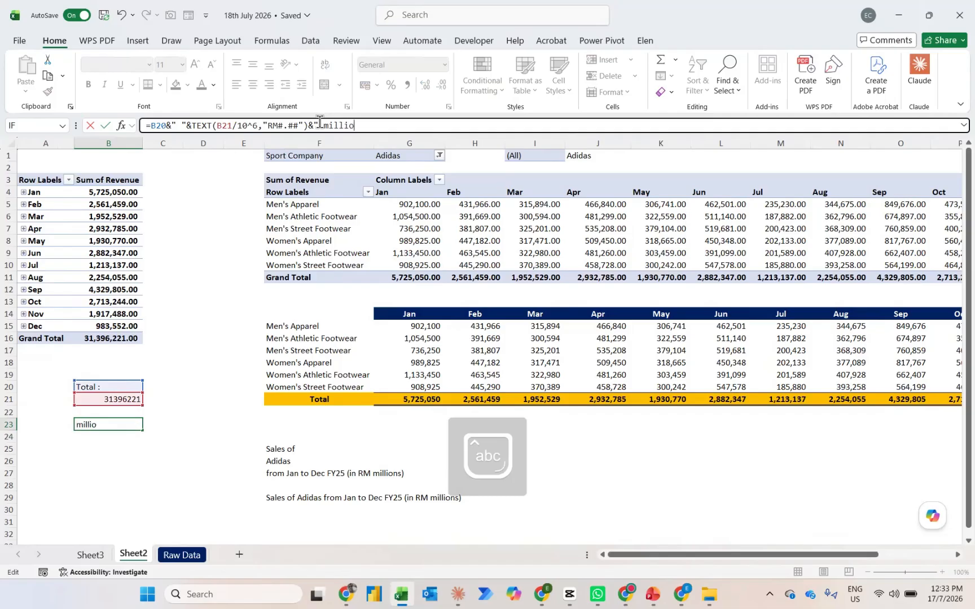
pyautogui.write('n"')
pyautogui.hotkey('ctrl', 'Return')
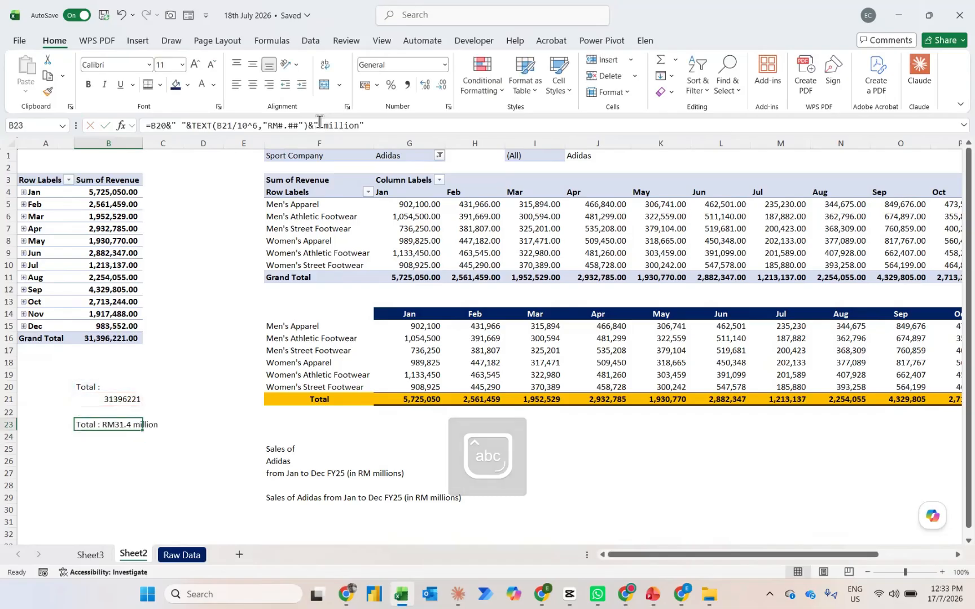
# Link the blue rectangle below the slicer on Sheet3 to the total text in Sheet2!B23
pyautogui.click(89, 555)
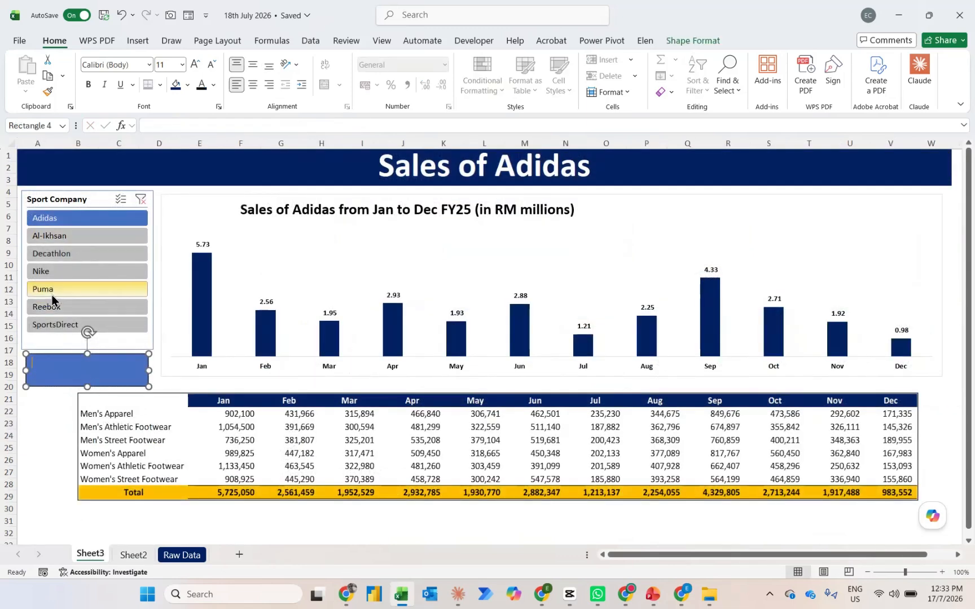
pyautogui.click(168, 127)
pyautogui.write('=')
pyautogui.click(133, 556)
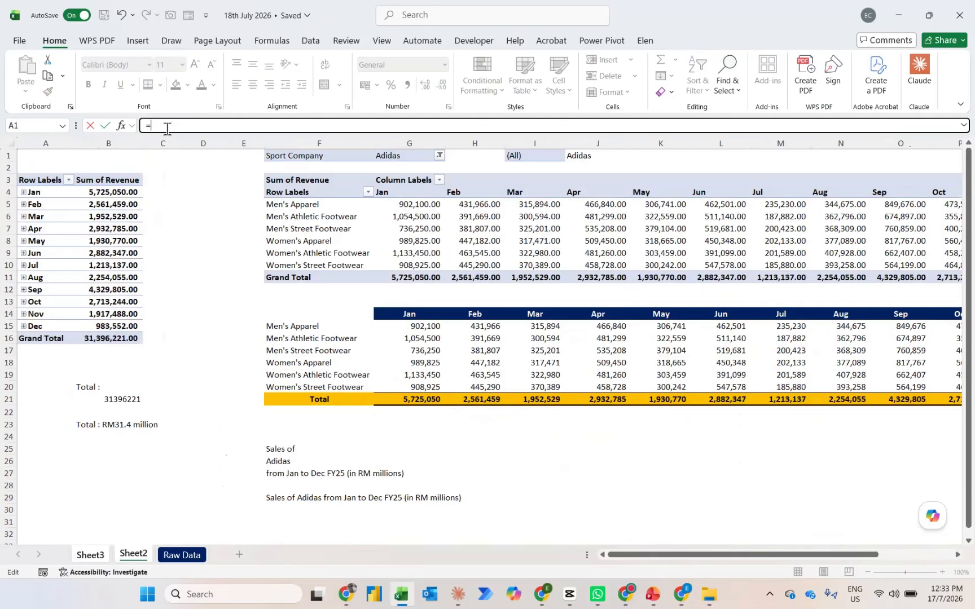
pyautogui.click(102, 427)
pyautogui.press('Return')
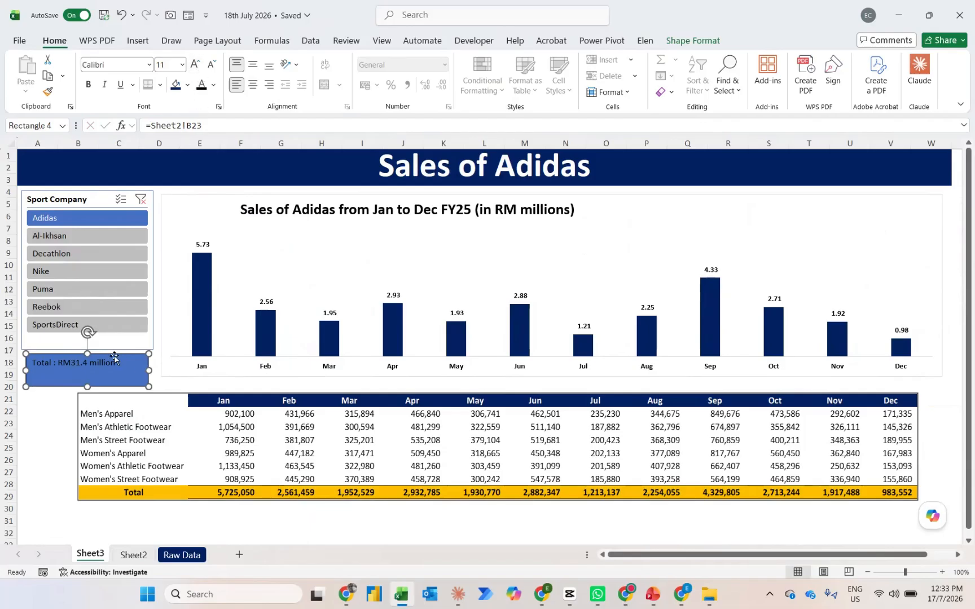
# Set the total box's text to size 14 and centre it horizontally and vertically
pyautogui.click(195, 66)
pyautogui.click(195, 68)
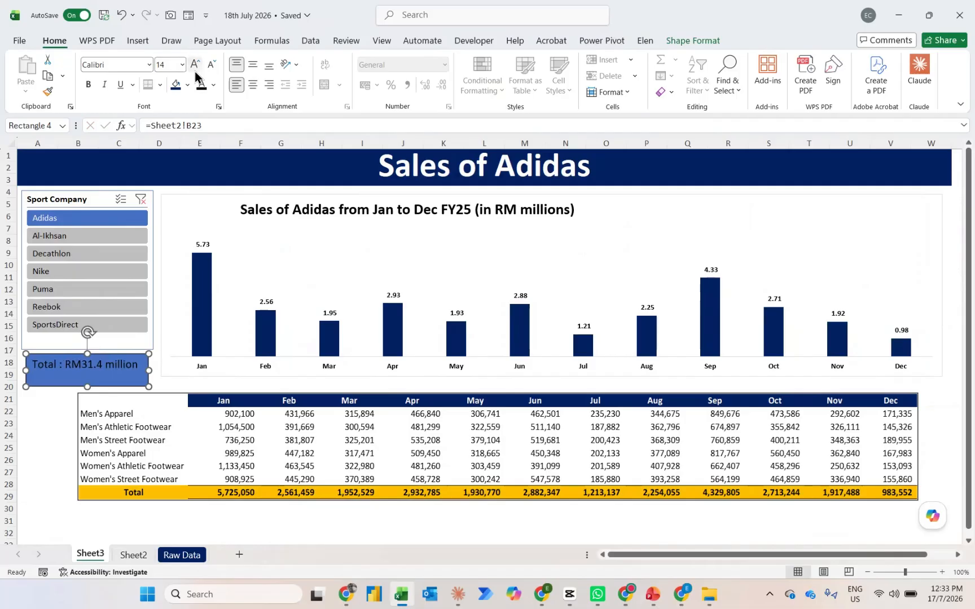
pyautogui.click(195, 71)
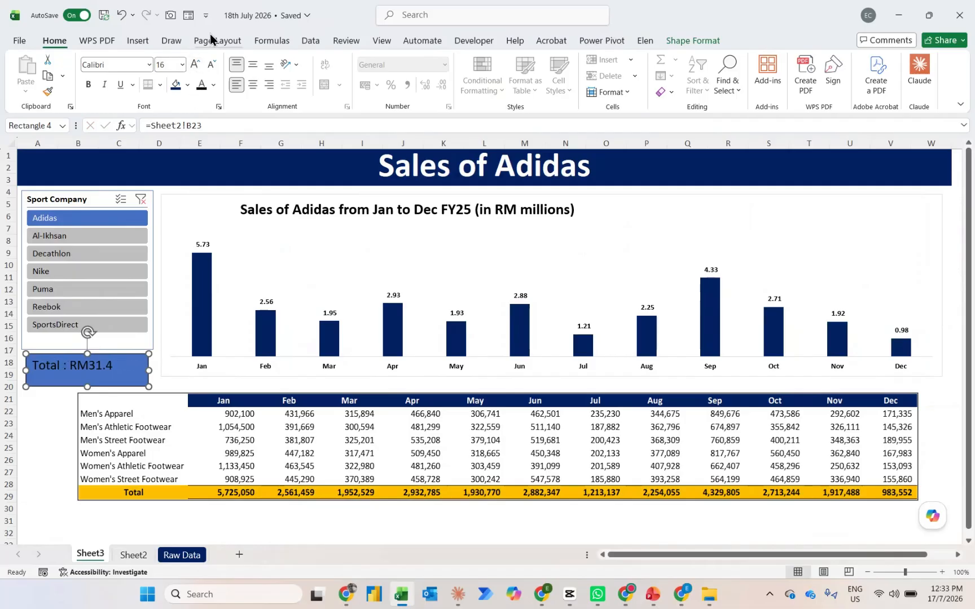
pyautogui.click(213, 65)
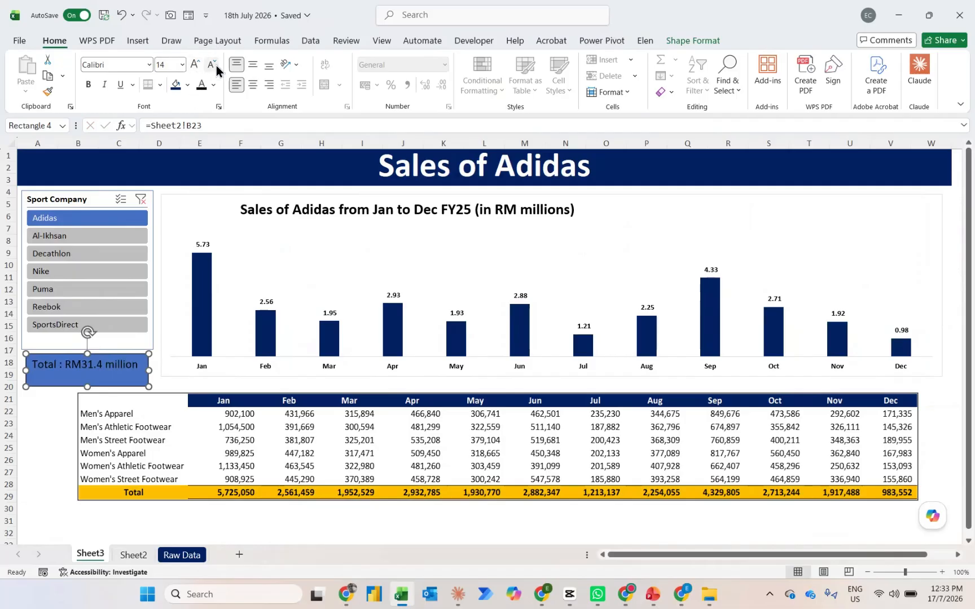
pyautogui.click(255, 84)
pyautogui.click(254, 65)
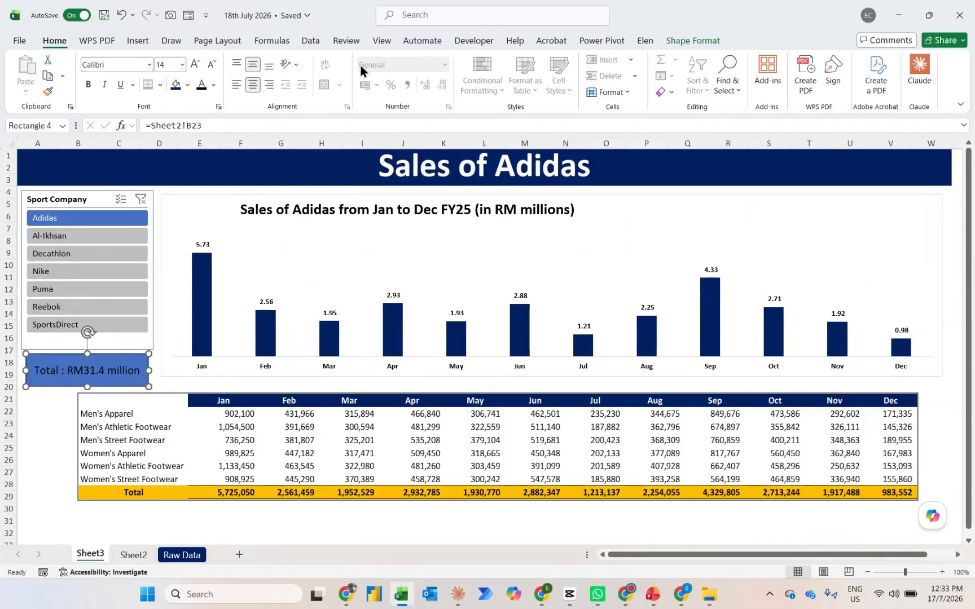
# Style the total box with a dark blue fill, no outline and white text
pyautogui.click(682, 41)
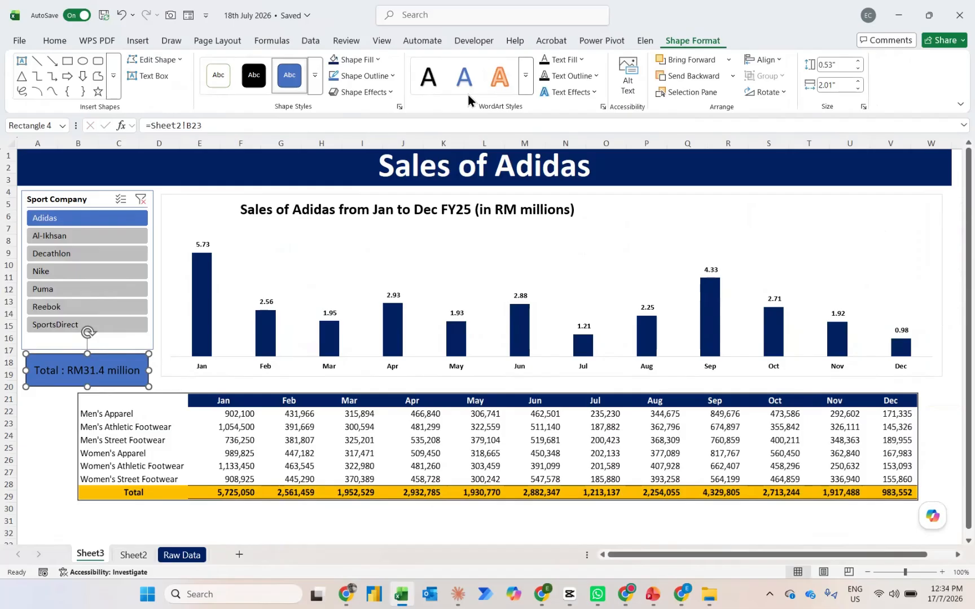
pyautogui.click(333, 62)
pyautogui.click(348, 79)
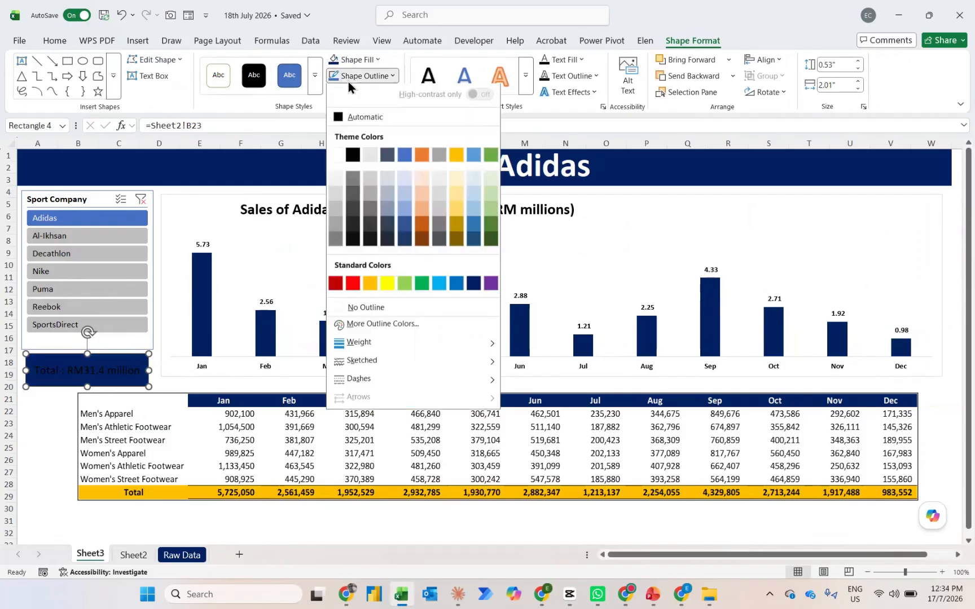
pyautogui.click(370, 310)
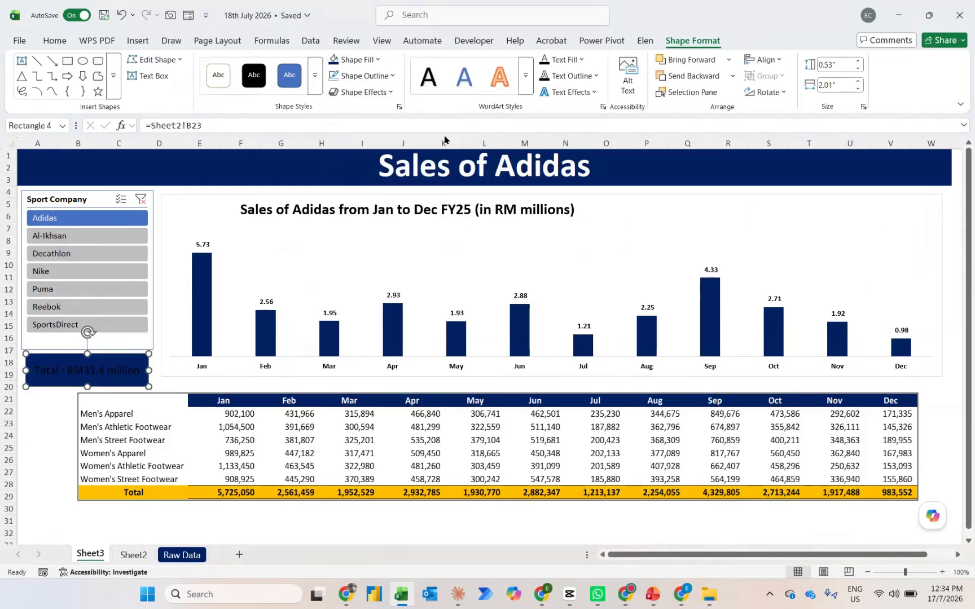
pyautogui.click(570, 59)
pyautogui.click(543, 138)
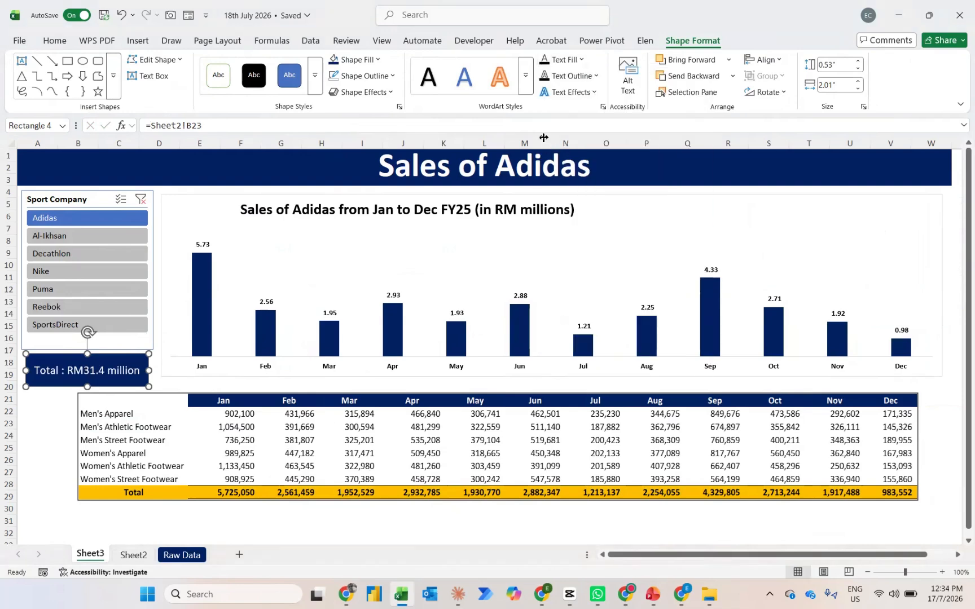
pyautogui.click(27, 421)
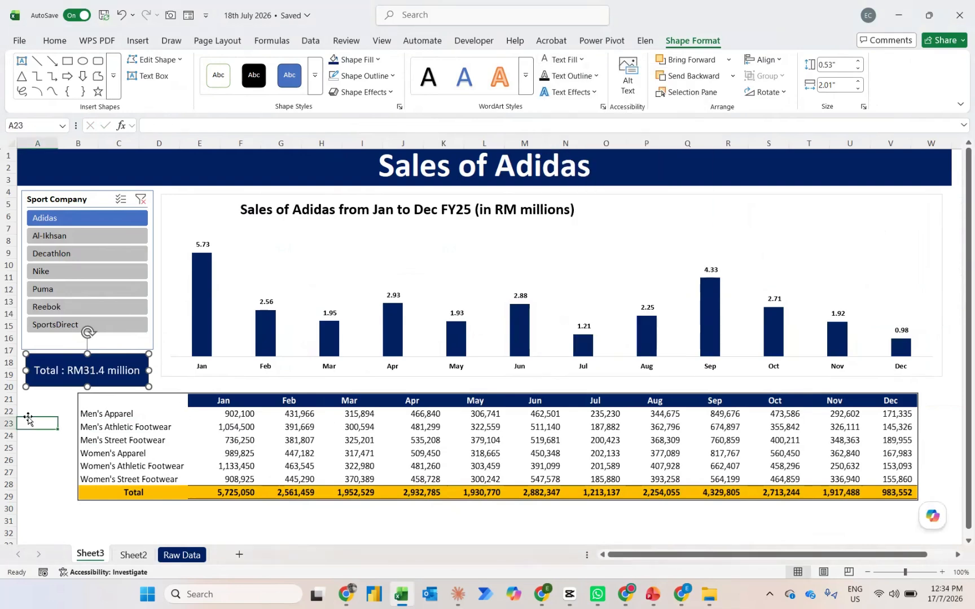
# Clear the Sport Company filter and reduce the total box's font size by one step to fit the longer total
pyautogui.click(136, 198)
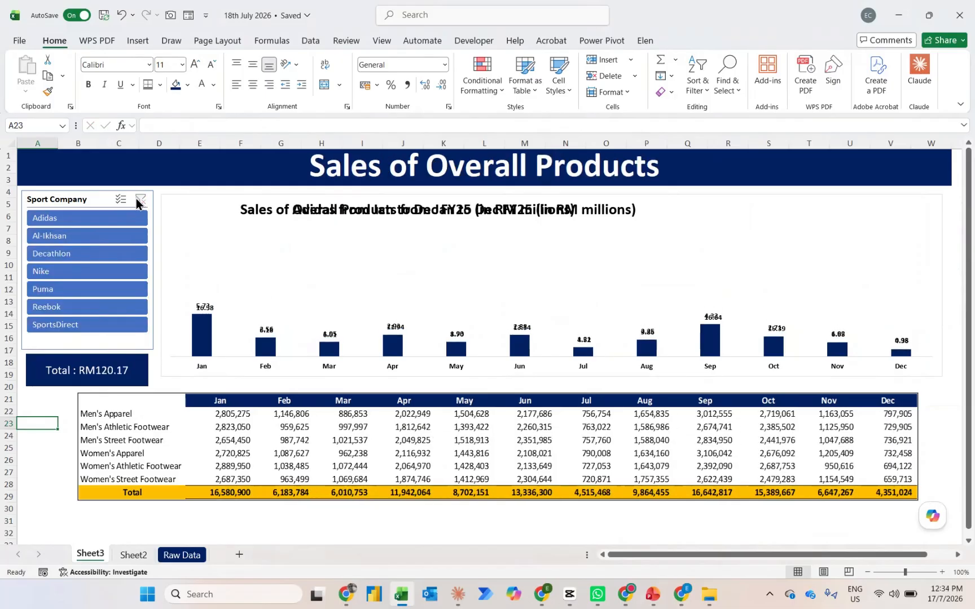
pyautogui.click(109, 361)
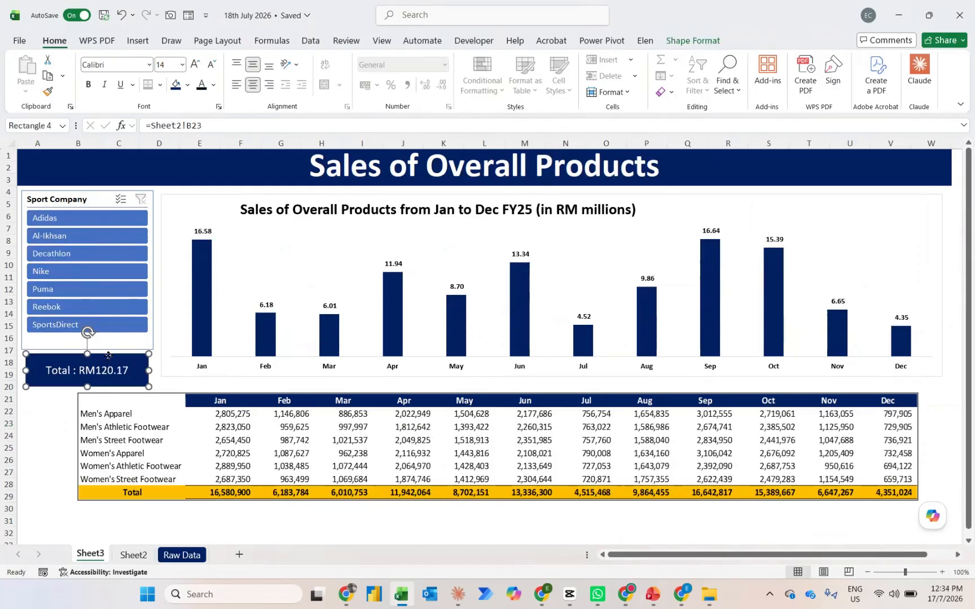
pyautogui.click(212, 64)
pyautogui.click(62, 411)
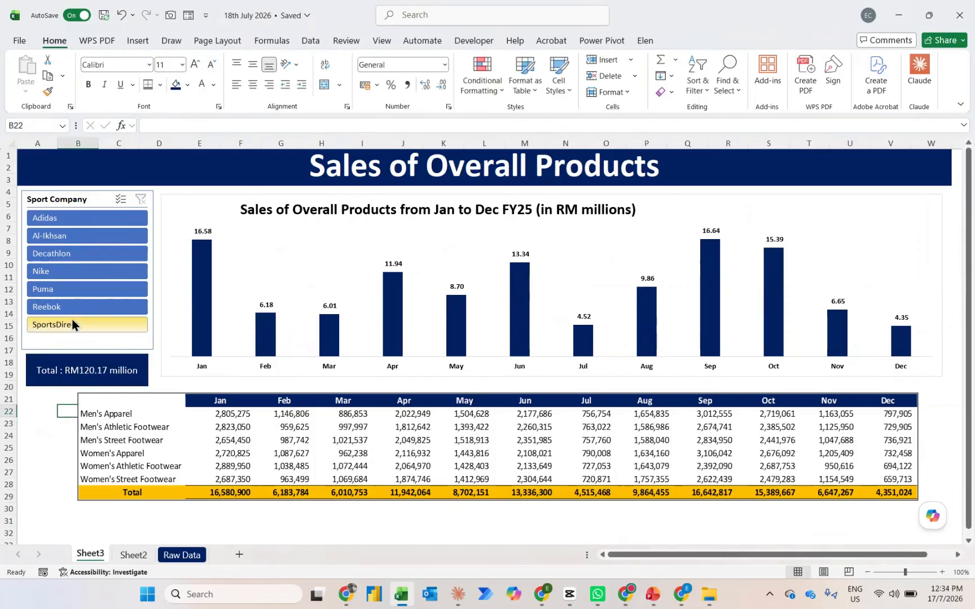
# Test the dashboard by filtering the Sport Company slicer to SportsDirect, Reebok, Puma and Nike in turn
pyautogui.click(55, 325)
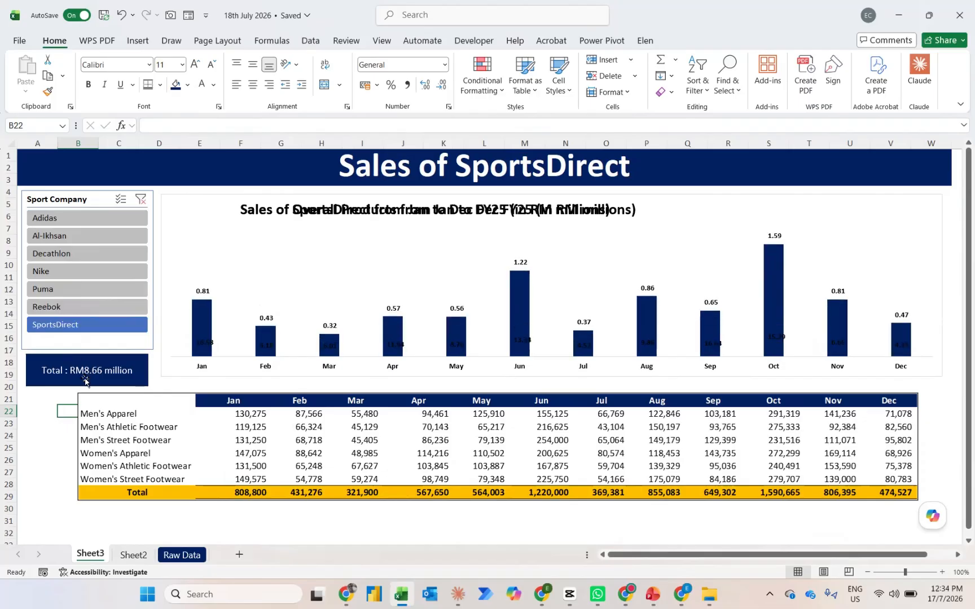
pyautogui.click(69, 306)
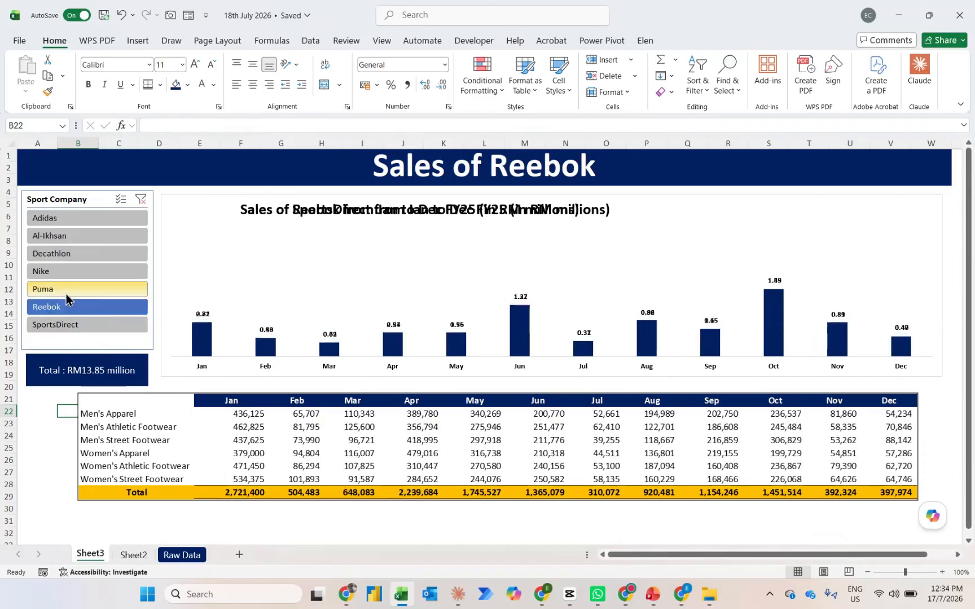
pyautogui.click(65, 289)
pyautogui.click(61, 270)
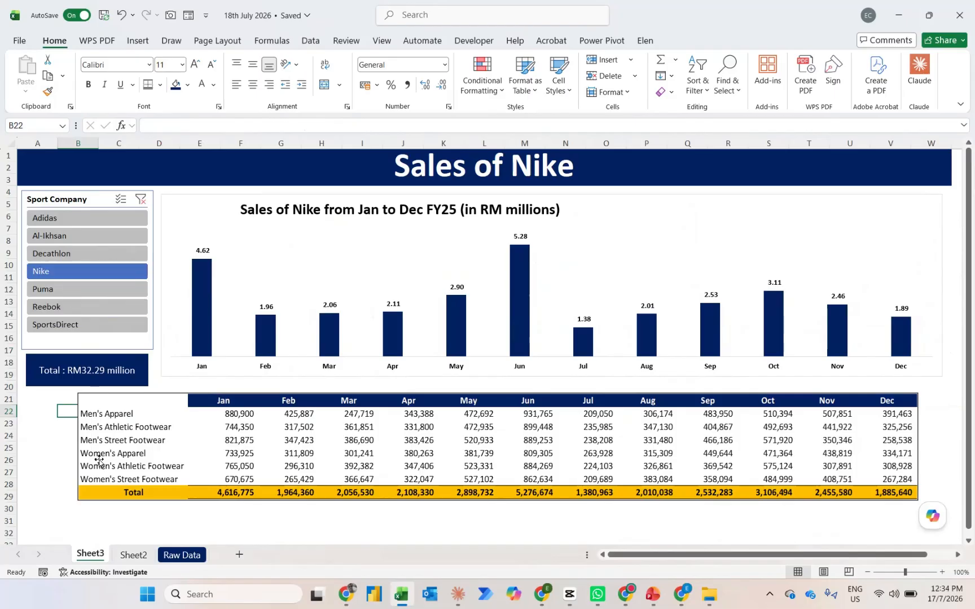
# Rename the Sheet2 worksheet holding the pivot tables as PT
pyautogui.click(122, 555)
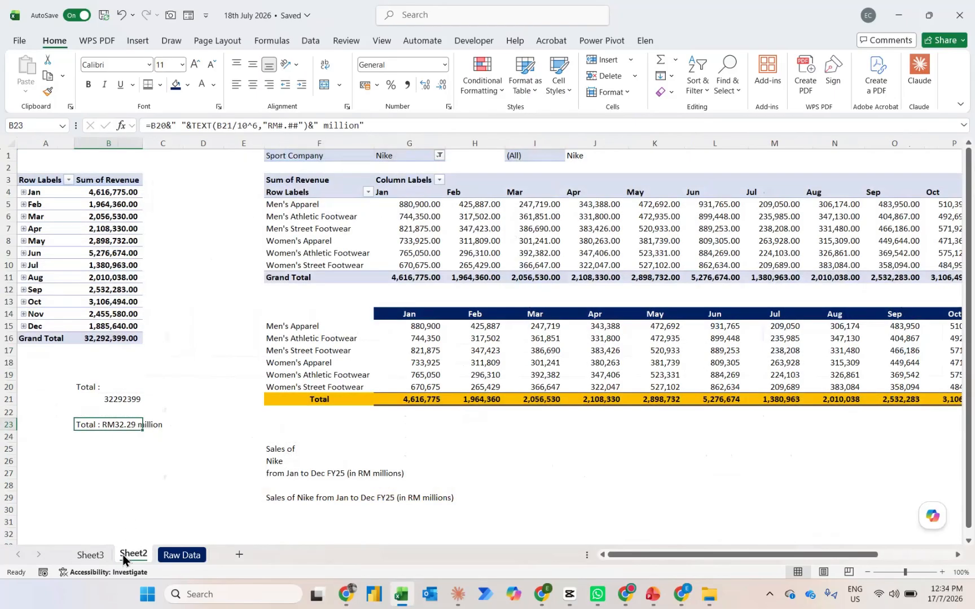
pyautogui.doubleClick(132, 554)
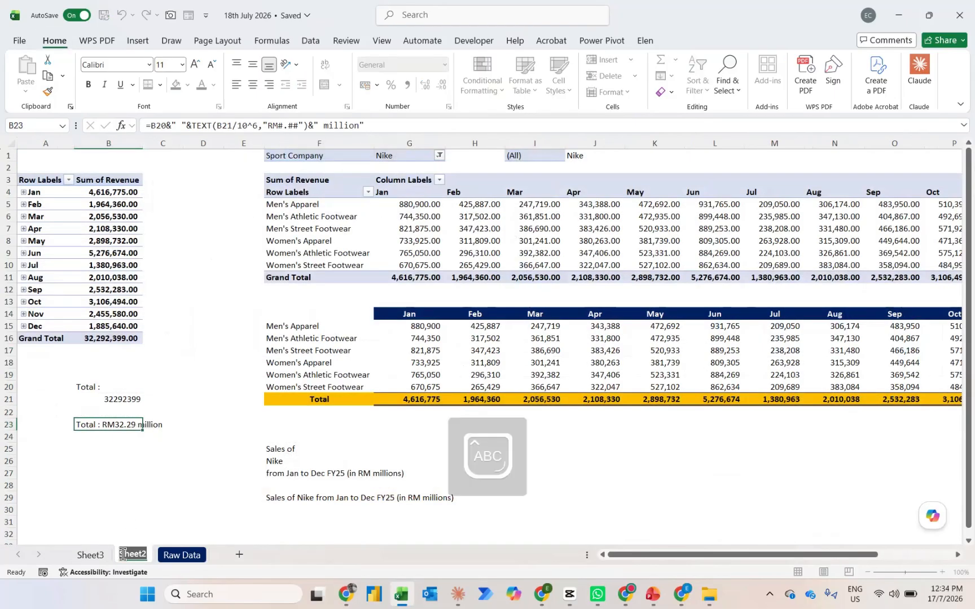
pyautogui.write('PT')
pyautogui.press('Return')
# Rename the Sheet3 worksheet with the chart and slicer as Dashboard
pyautogui.hotkey('ctrl', 'pageup')
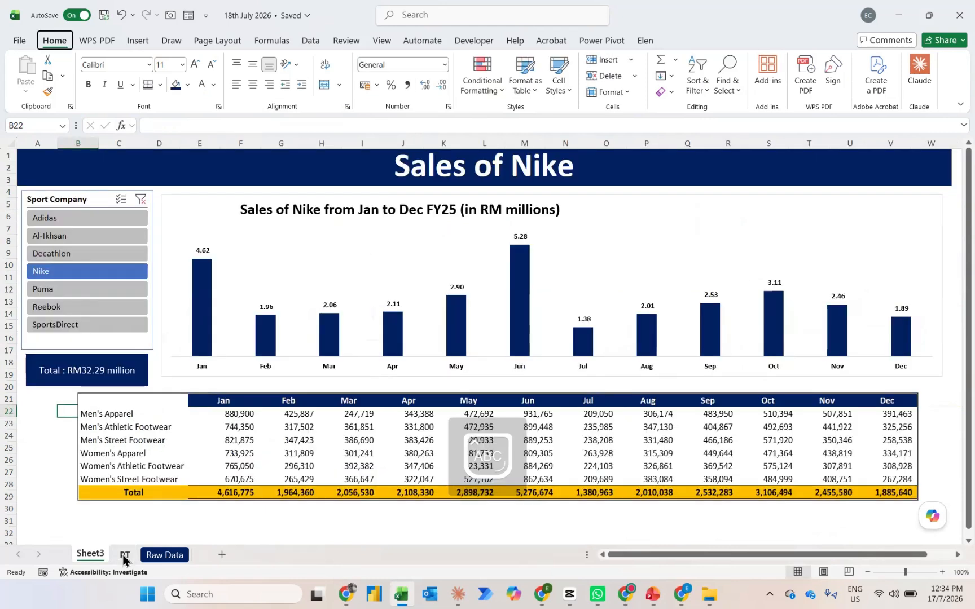
pyautogui.hotkey('alt', 'h')
pyautogui.write('orDa')
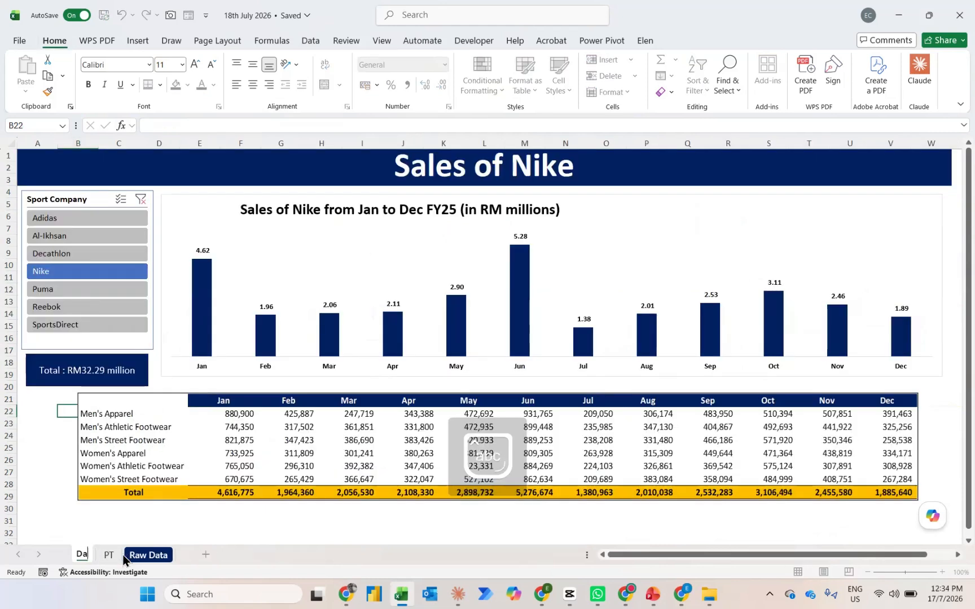
pyautogui.write('shboard')
pyautogui.press('Return')
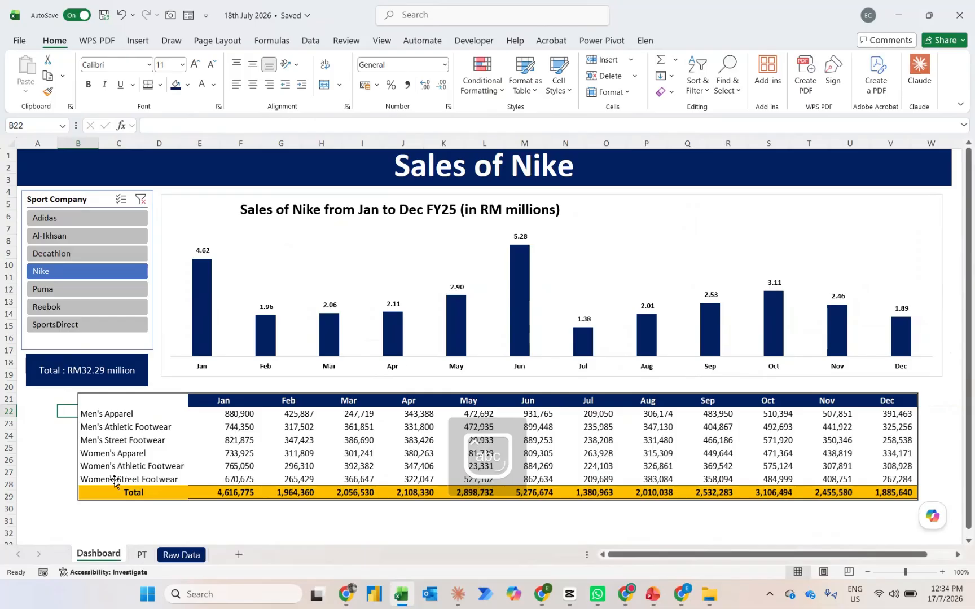
pyautogui.click(58, 481)
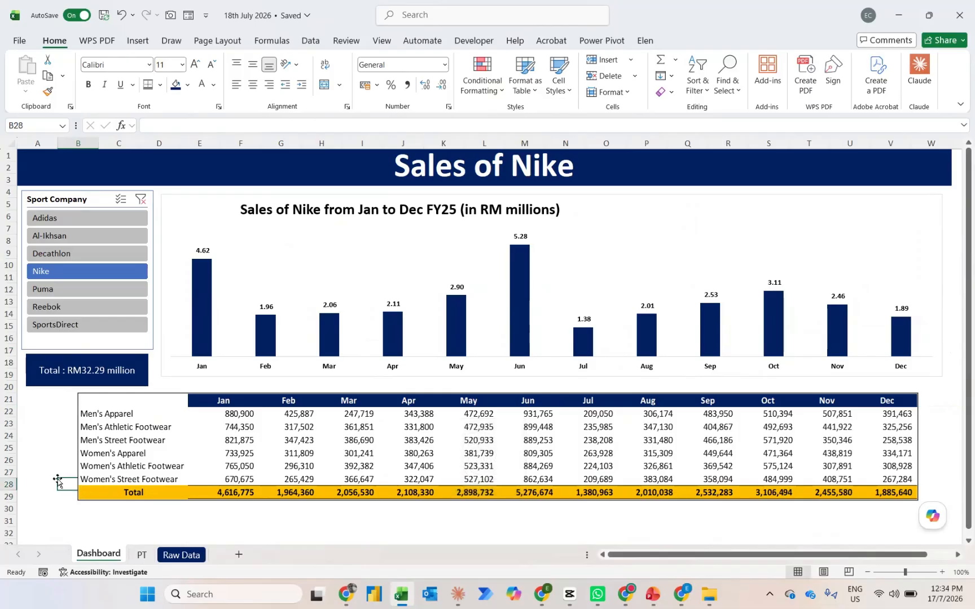